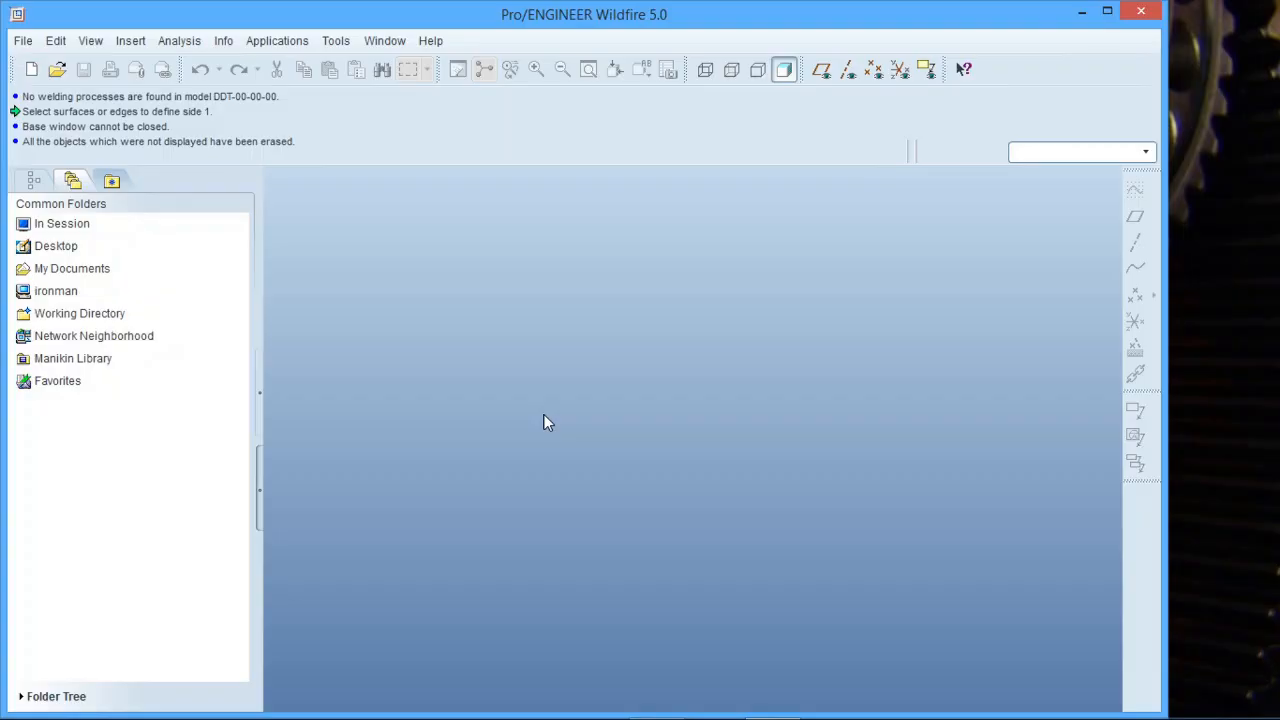
Turn on datum plane display and create a new part with the default name and template
{"action": "left_click", "coordinate": [822, 72]}
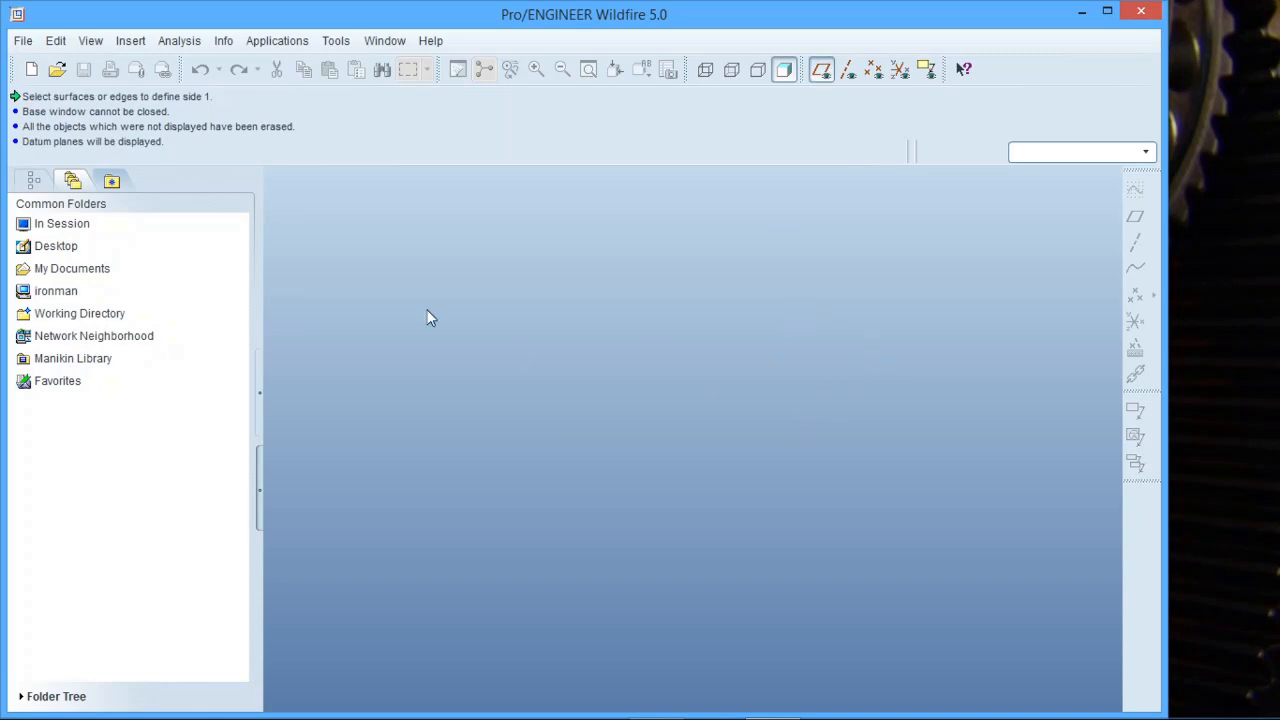
{"action": "left_click", "coordinate": [31, 69]}
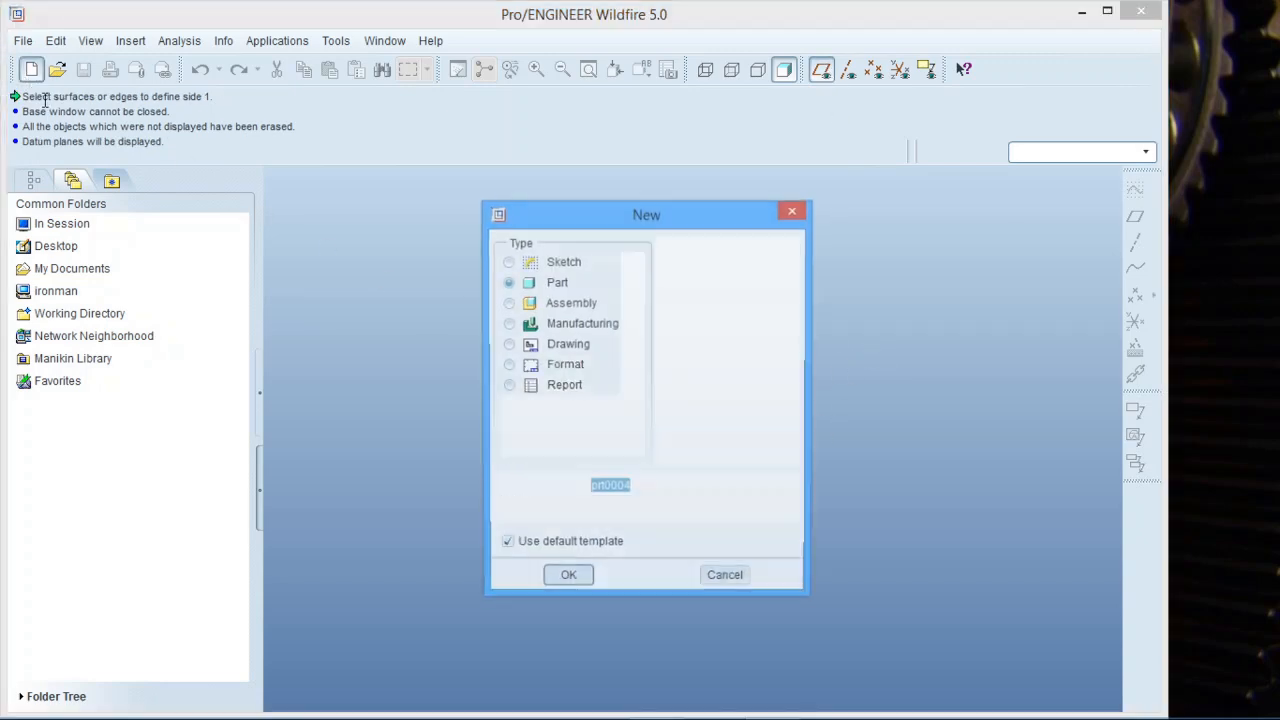
{"action": "left_click", "coordinate": [575, 582]}
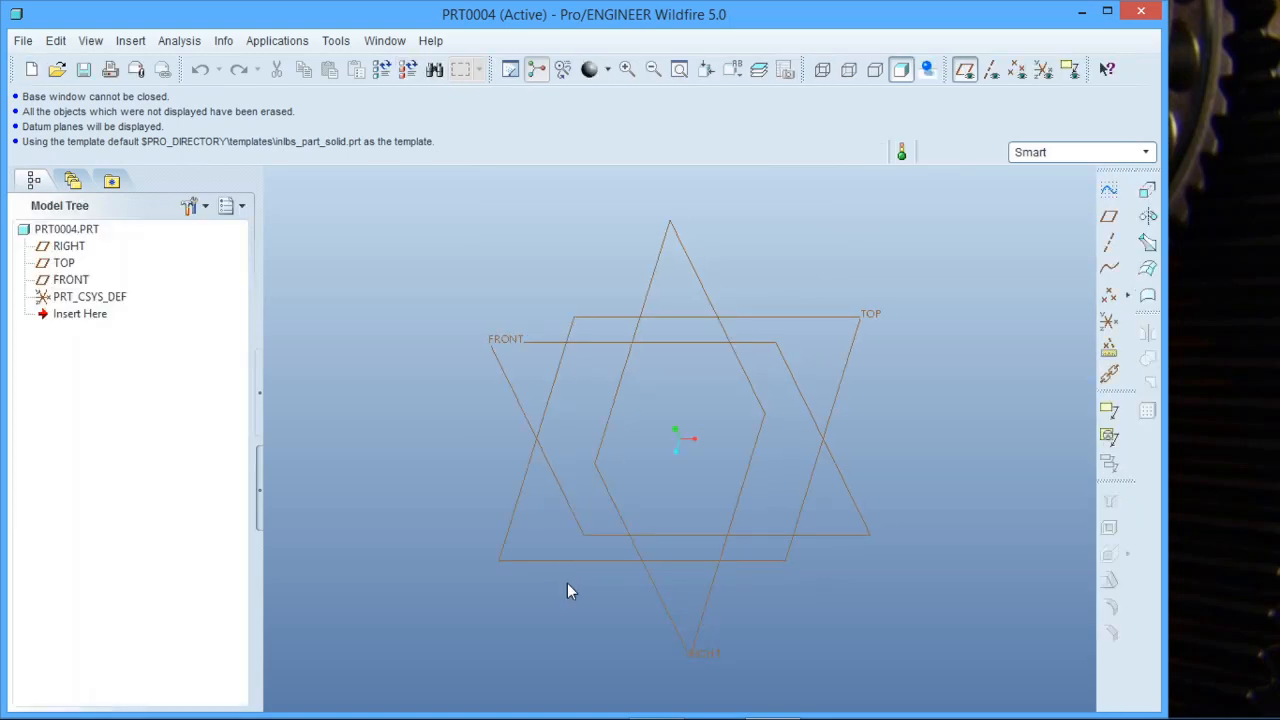
Start a sketch on the TOP plane with the RIGHT plane as the right-facing orientation reference
{"action": "middle_click_drag", "start_coordinate": [781, 588], "coordinate": [897, 436]}
{"action": "key", "text": "ctrl+d"}
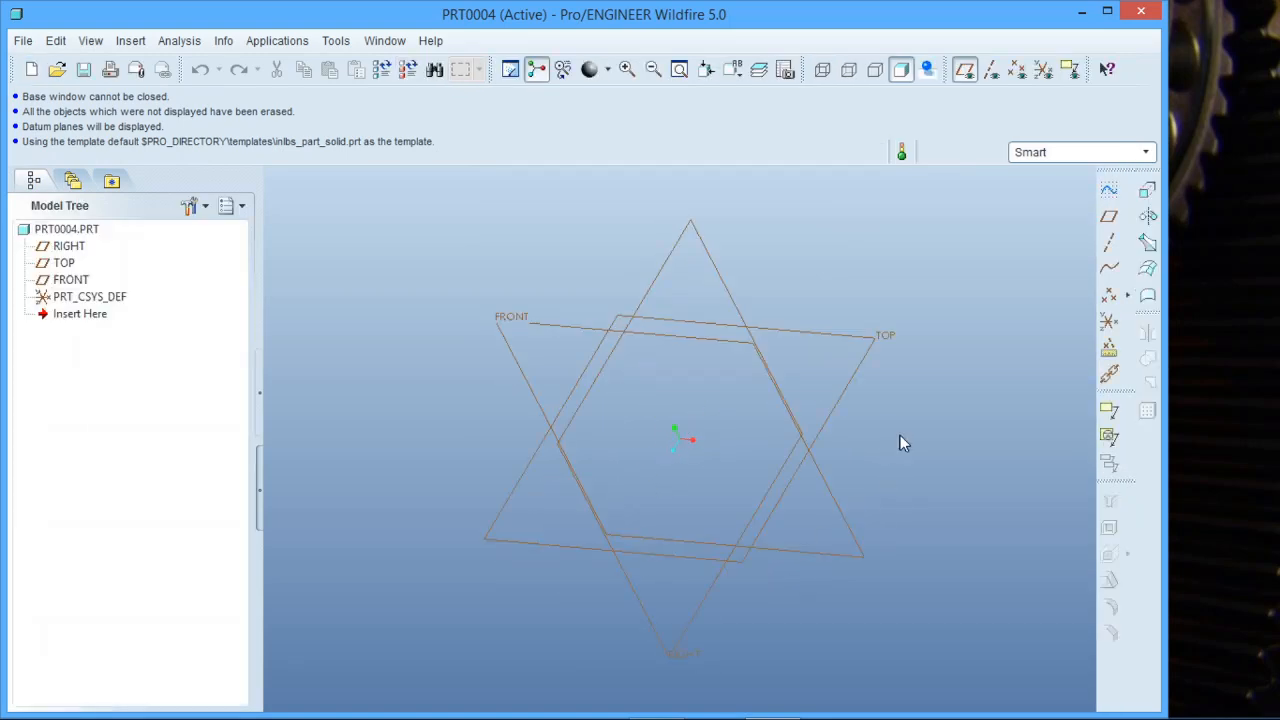
{"action": "left_click", "coordinate": [1115, 192]}
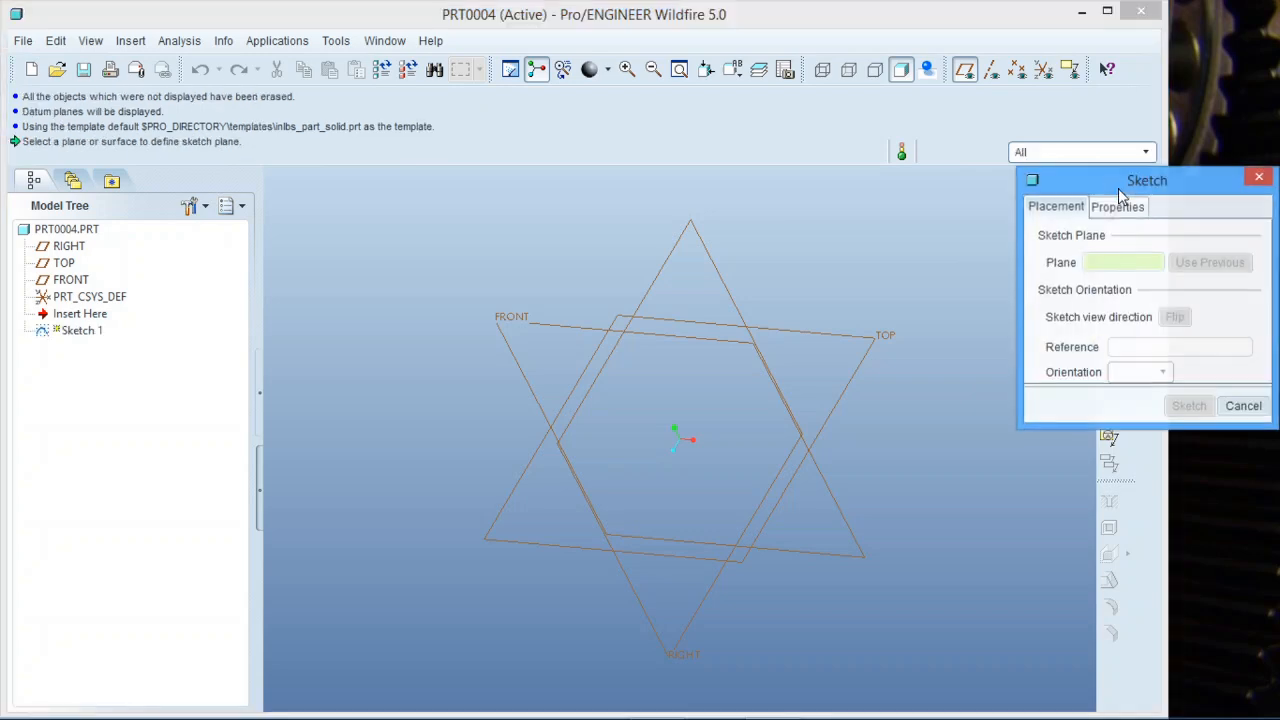
{"action": "left_click", "coordinate": [856, 367]}
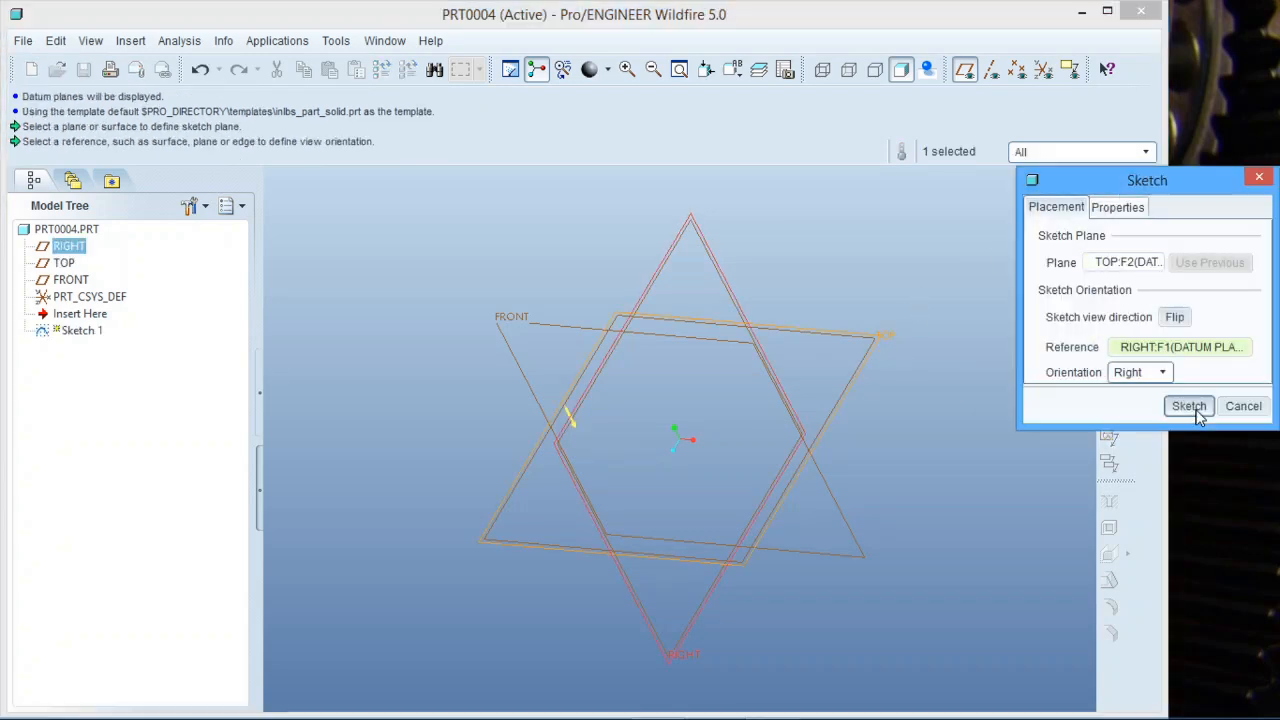
{"action": "left_click", "coordinate": [1189, 406]}
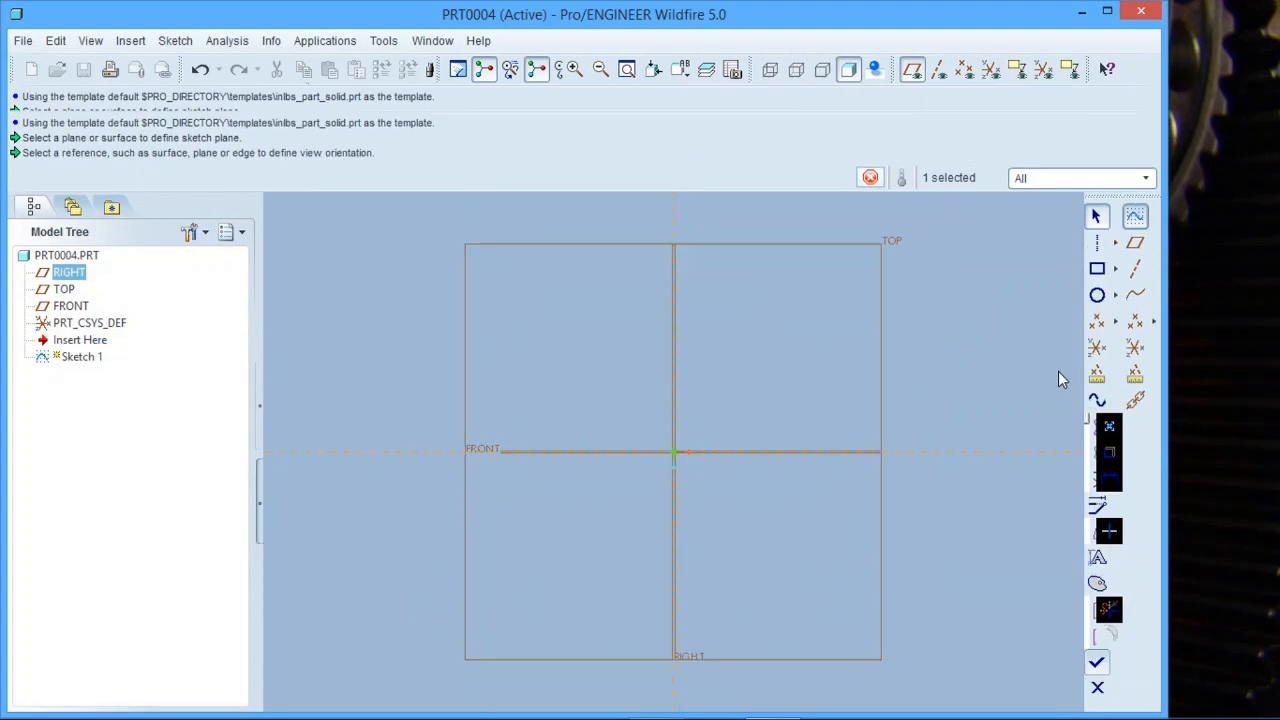
Sketch centerlines through the origin along both axes and a rectangle about 244 high, symmetric about both centerlines
{"action": "left_click", "coordinate": [1097, 268]}
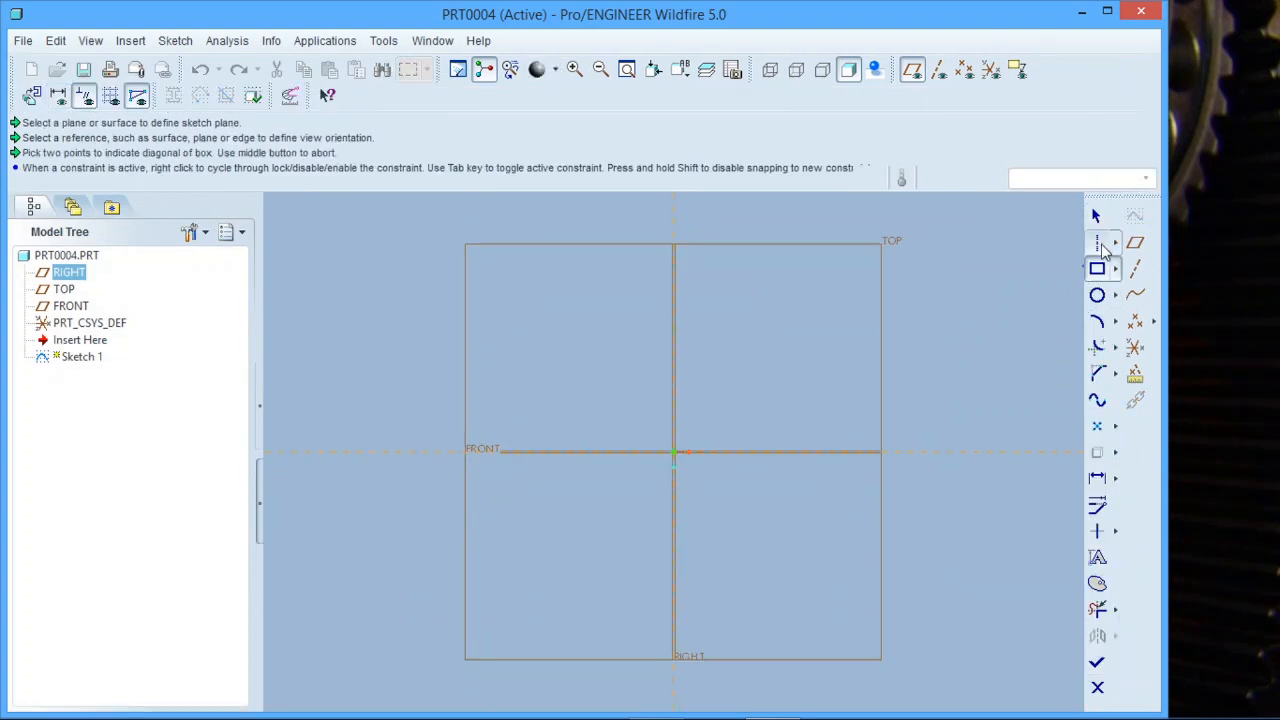
{"action": "left_click", "coordinate": [1097, 242]}
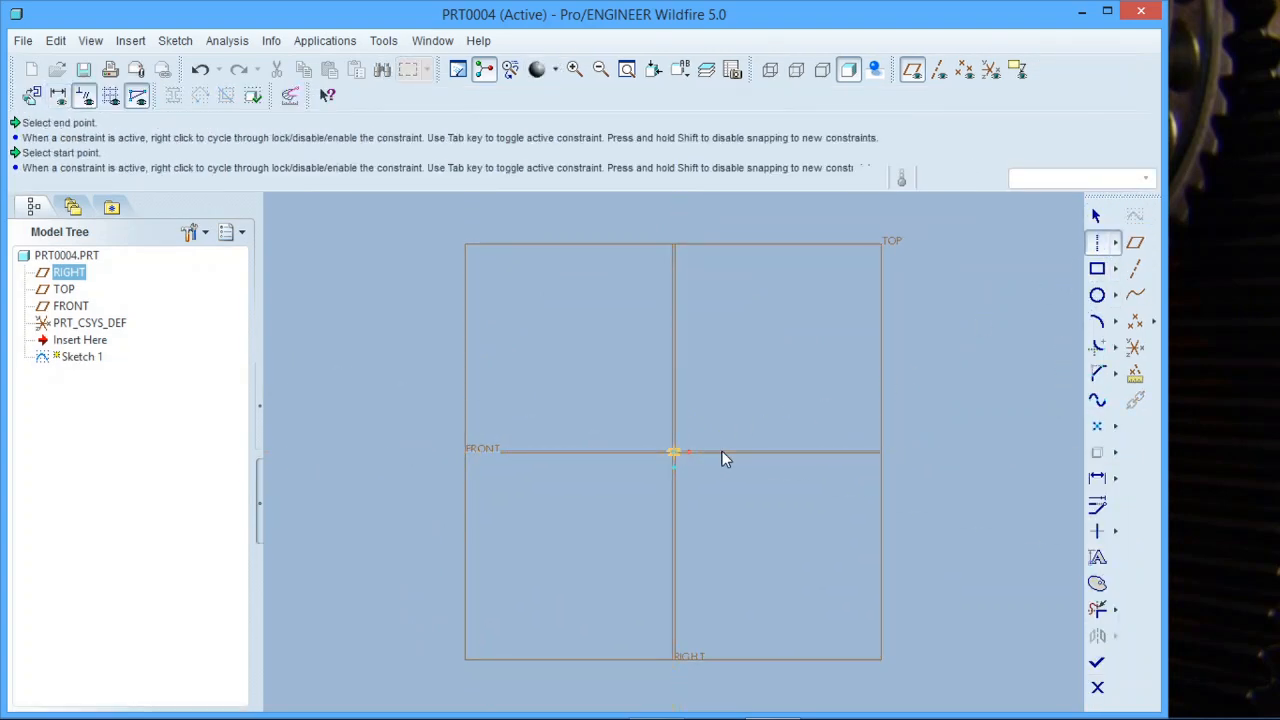
{"action": "left_click", "coordinate": [674, 452]}
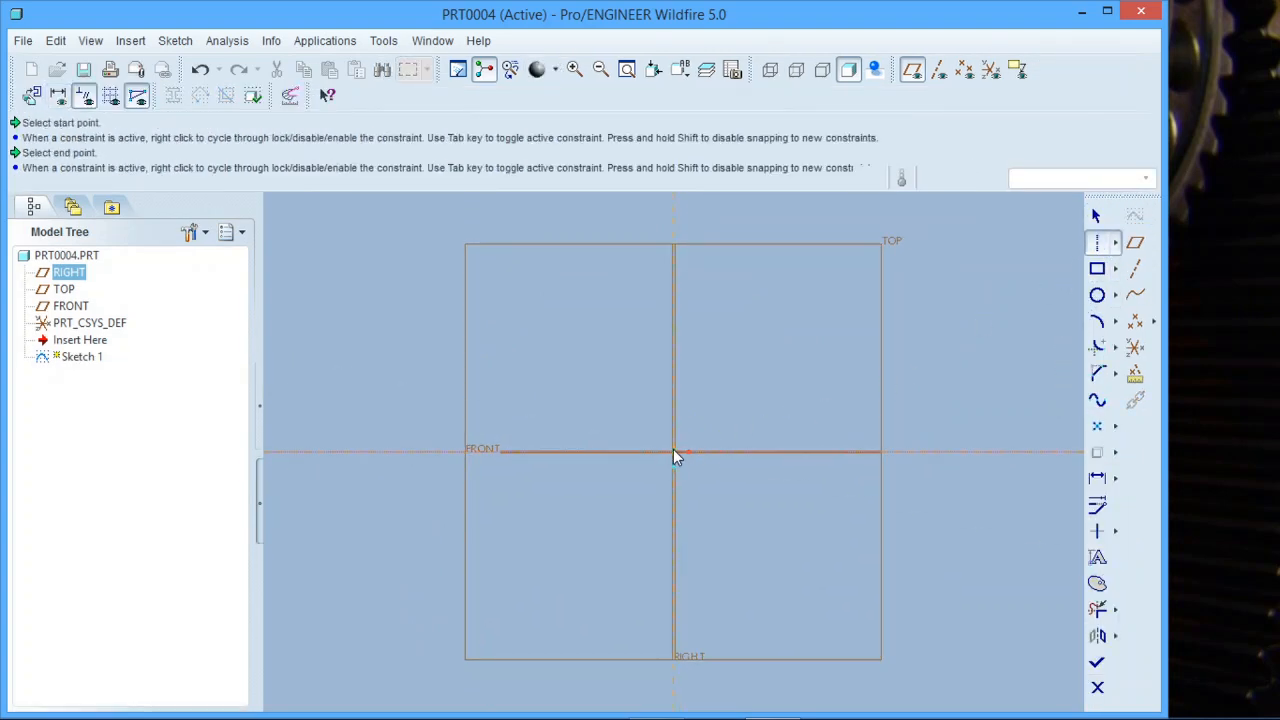
{"action": "left_click", "coordinate": [1097, 268]}
{"action": "left_click", "coordinate": [537, 352]}
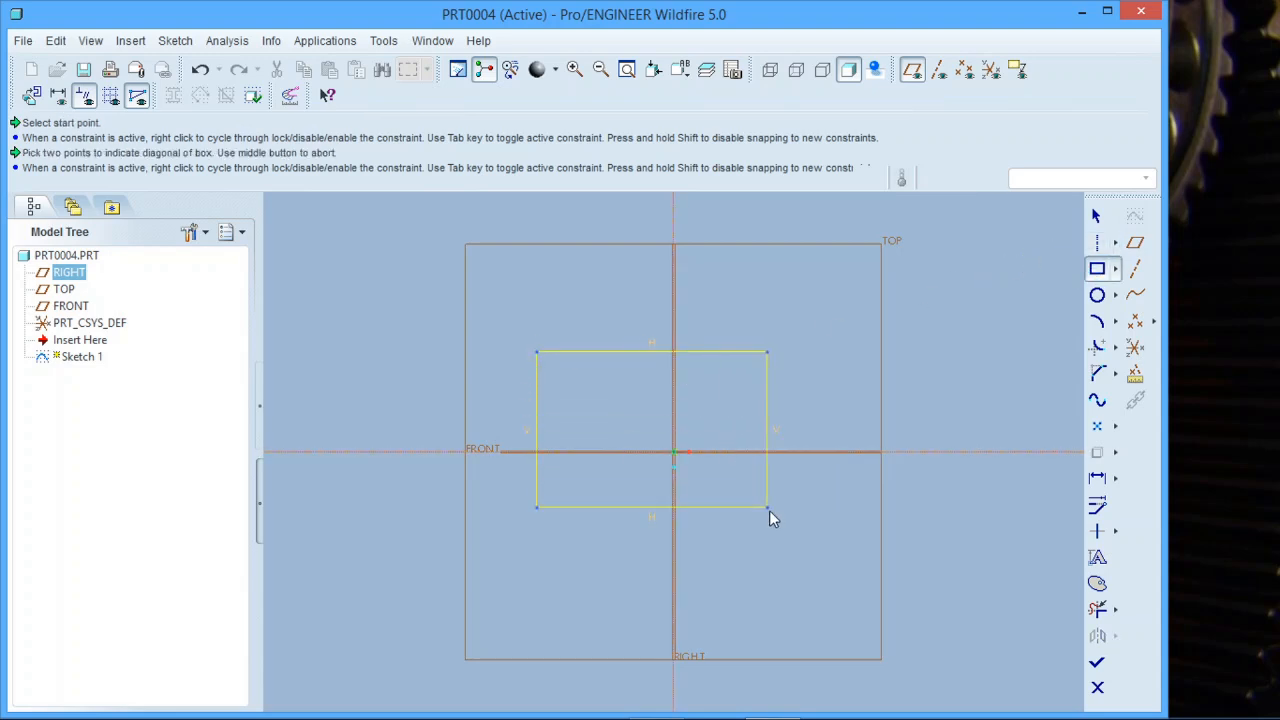
{"action": "left_click", "coordinate": [816, 555]}
{"action": "middle_click", "coordinate": [614, 328]}
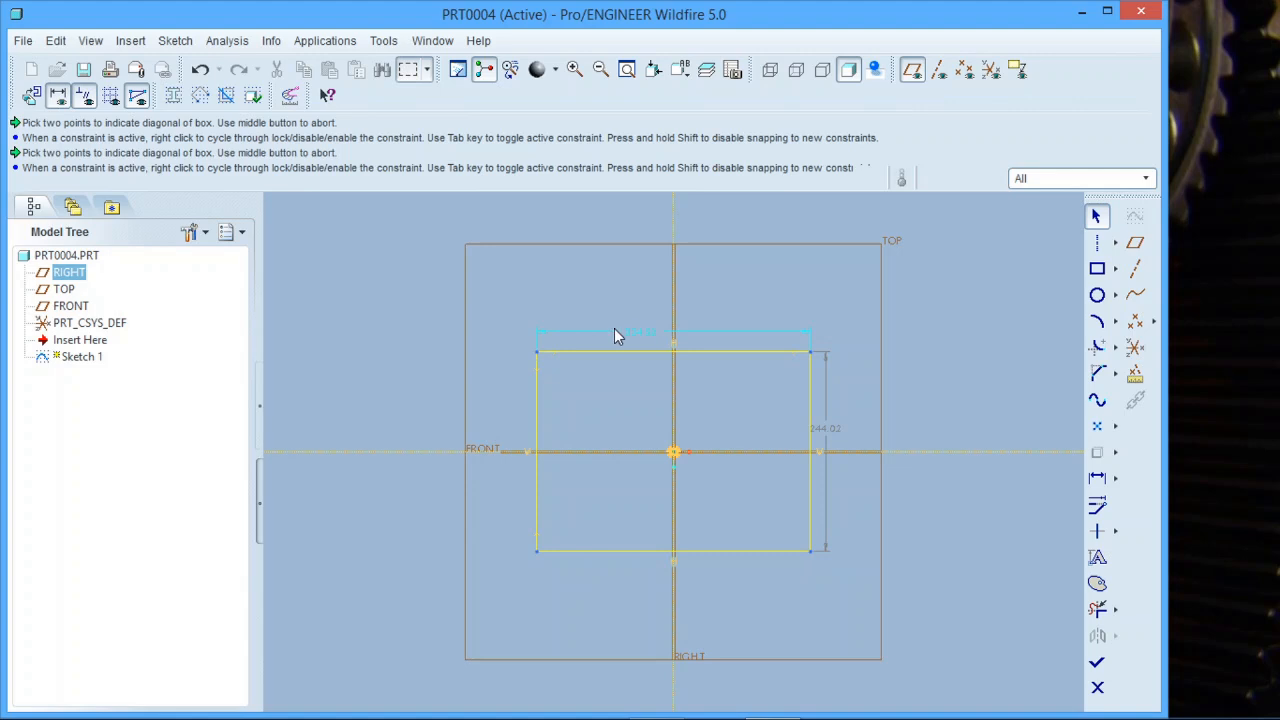
Set the rectangle's width and height to 300 each and finish the sketch
{"action": "double_click", "coordinate": [628, 333]}
{"action": "type", "text": "300"}
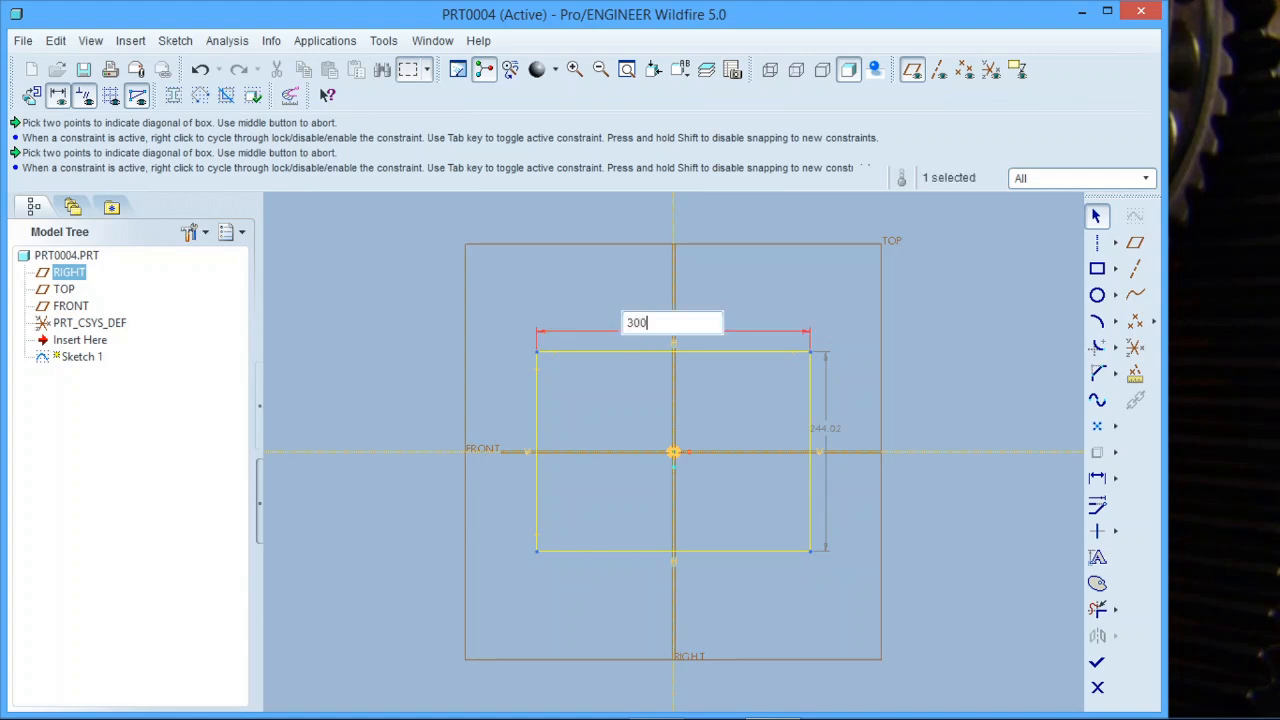
{"action": "key", "text": "Return"}
{"action": "double_click", "coordinate": [893, 424]}
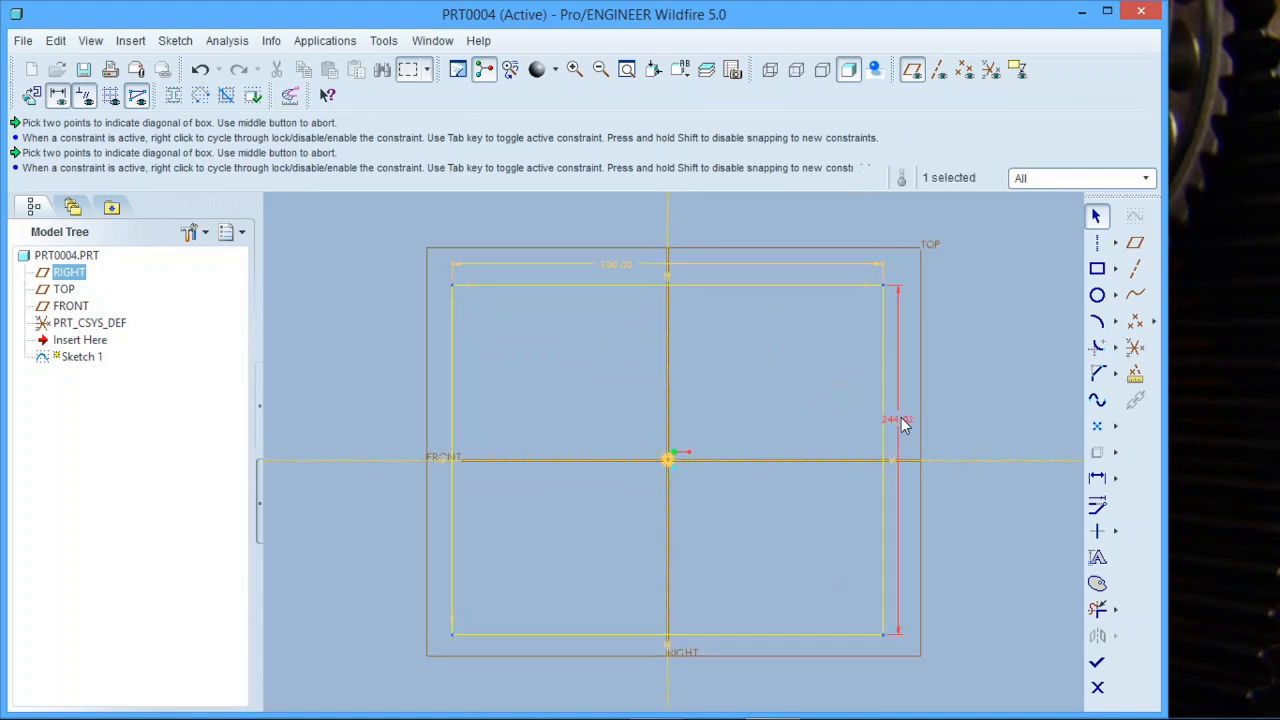
{"action": "type", "text": "300"}
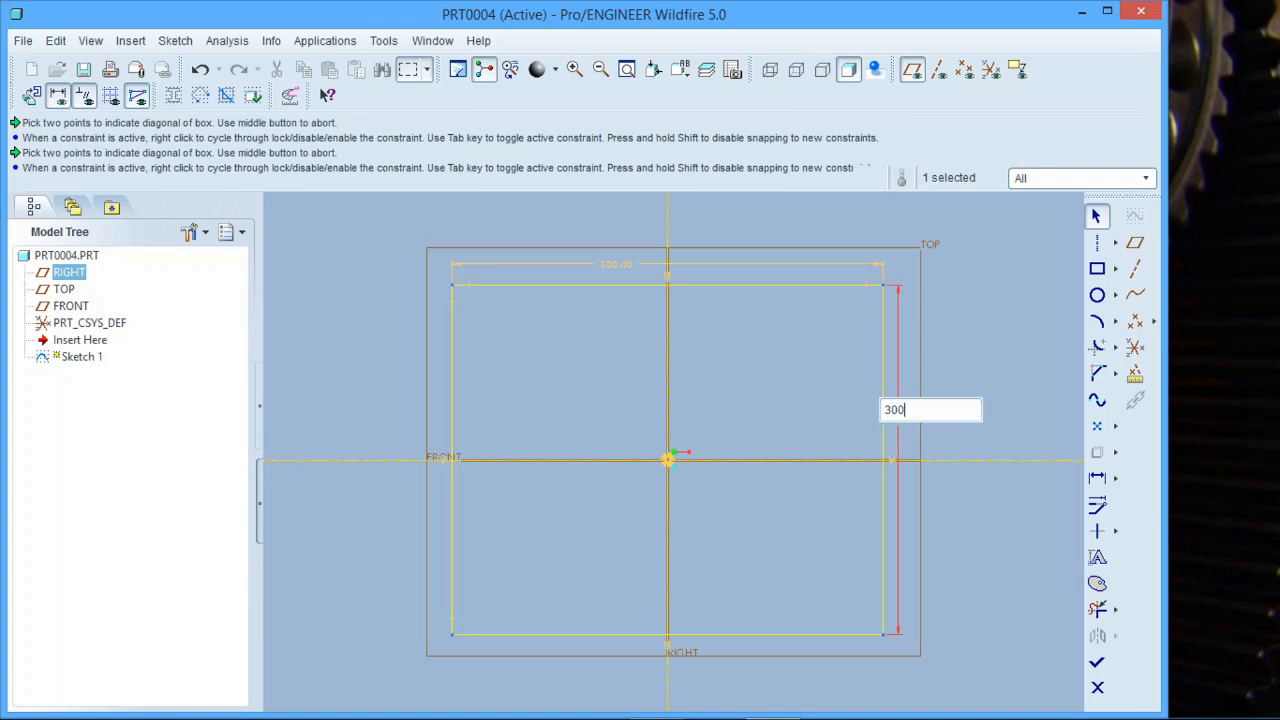
{"action": "key", "text": "Return"}
{"action": "left_click", "coordinate": [1098, 664]}
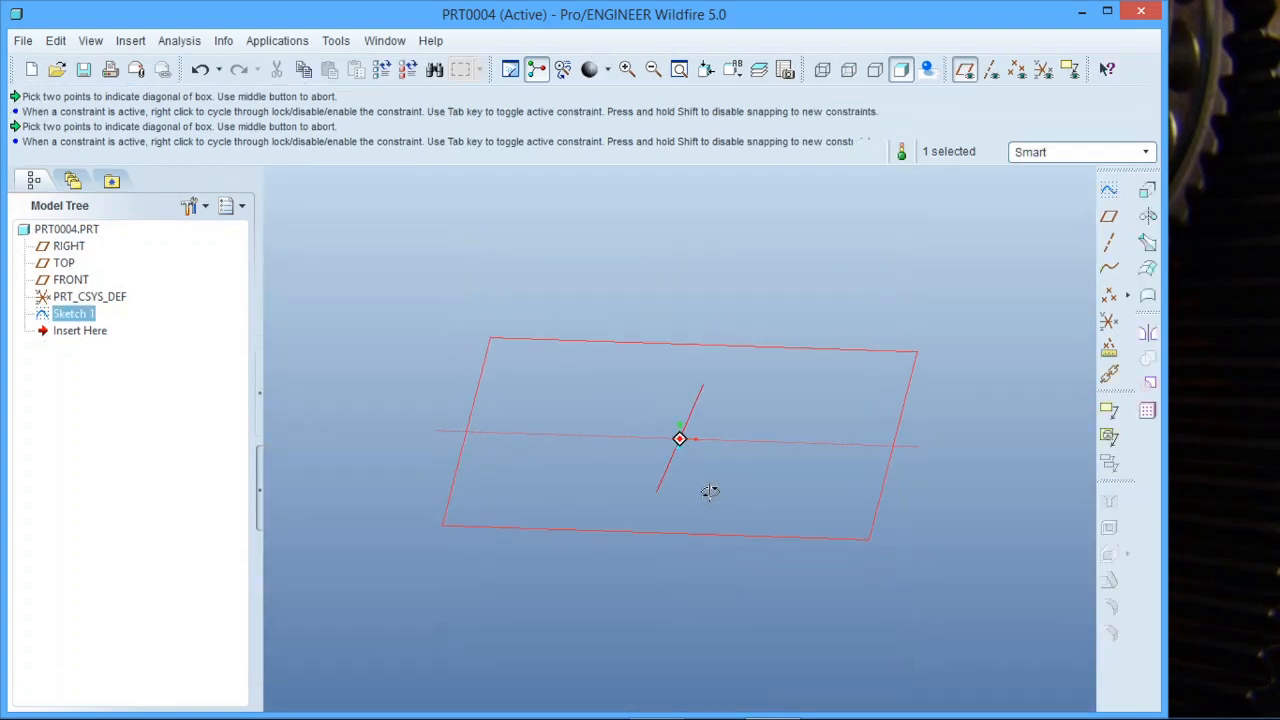
Extrude the square sketch upward to a depth of 30 as a solid plate
{"action": "left_click", "coordinate": [1148, 190]}
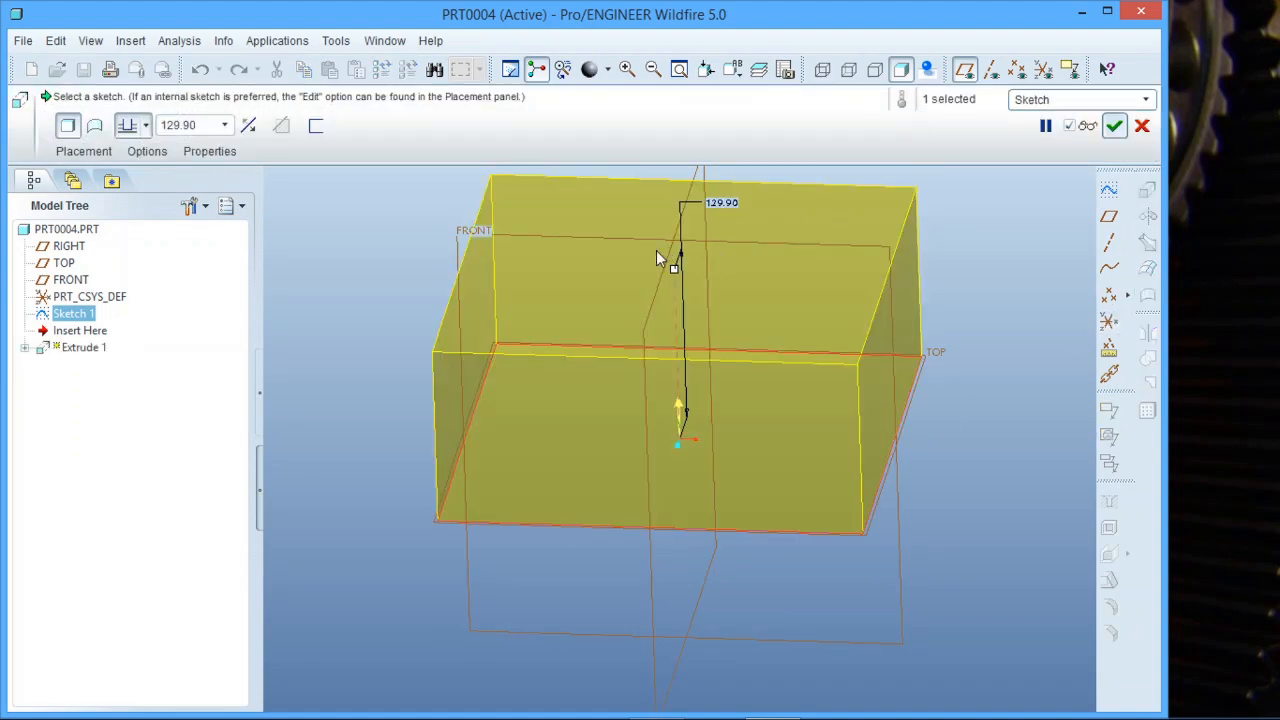
{"action": "double_click", "coordinate": [725, 204]}
{"action": "type", "text": "30"}
{"action": "key", "text": "Return"}
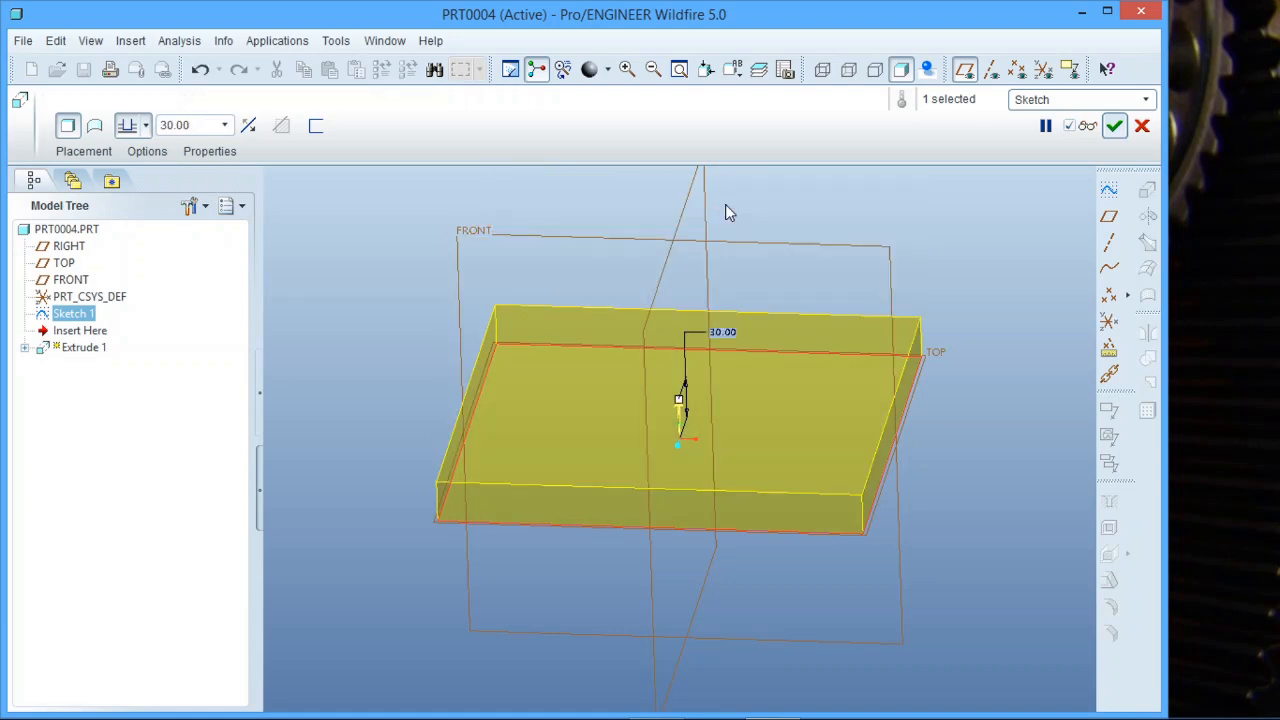
{"action": "left_click", "coordinate": [1115, 127]}
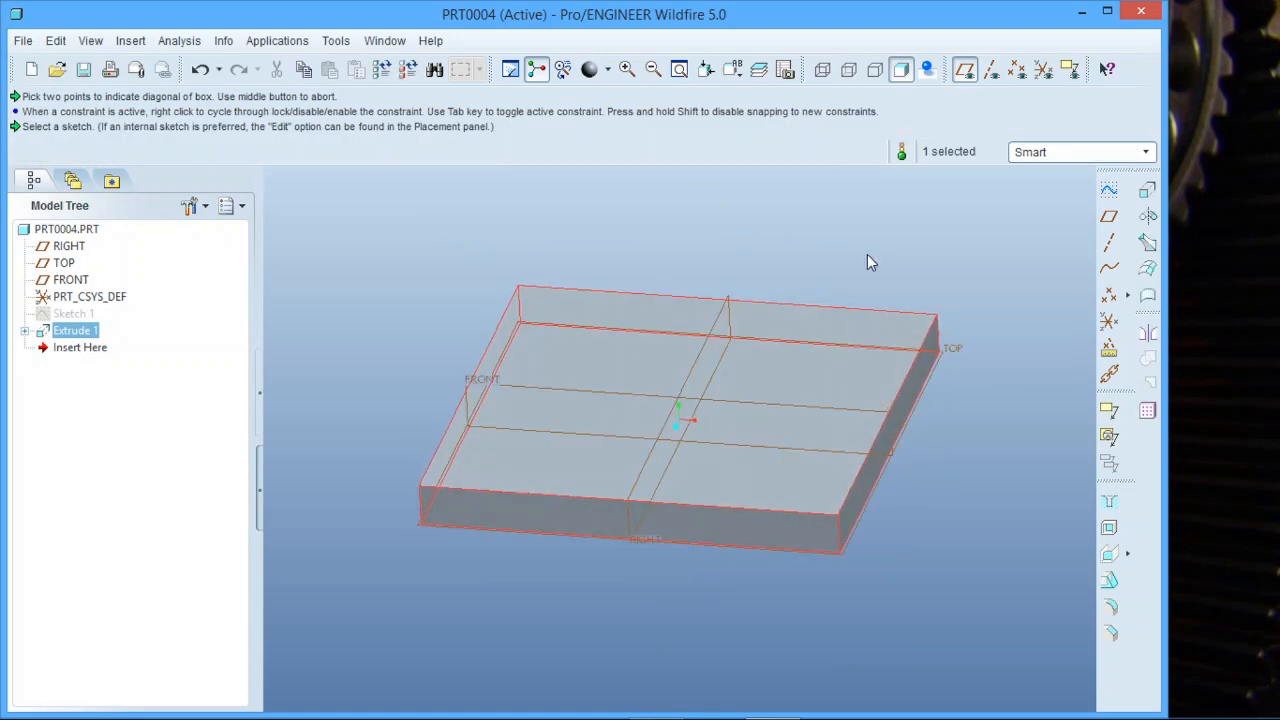
{"action": "left_click", "coordinate": [867, 254]}
{"action": "scroll", "coordinate": [725, 294], "scroll_direction": "up", "scroll_amount": 2}
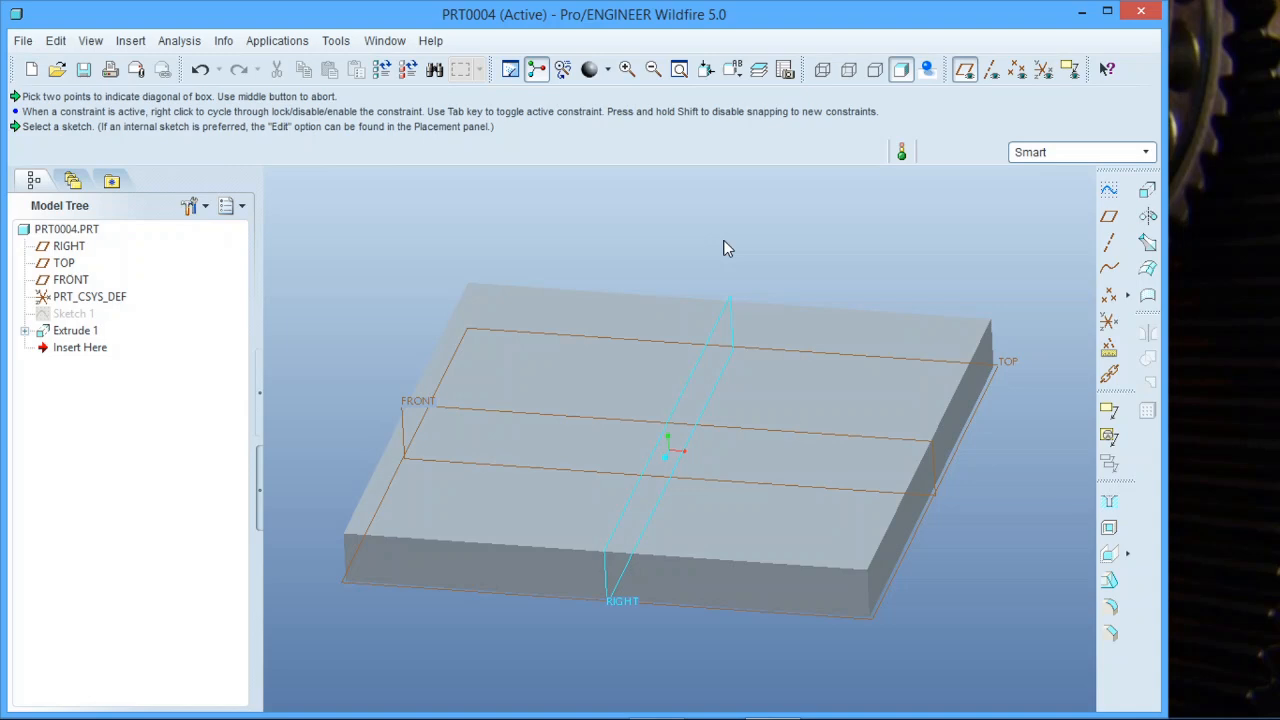
Try the Driving Srf sheet metal conversion on the plate's top face with a thickness of 30, and undo it
{"action": "left_click", "coordinate": [262, 43]}
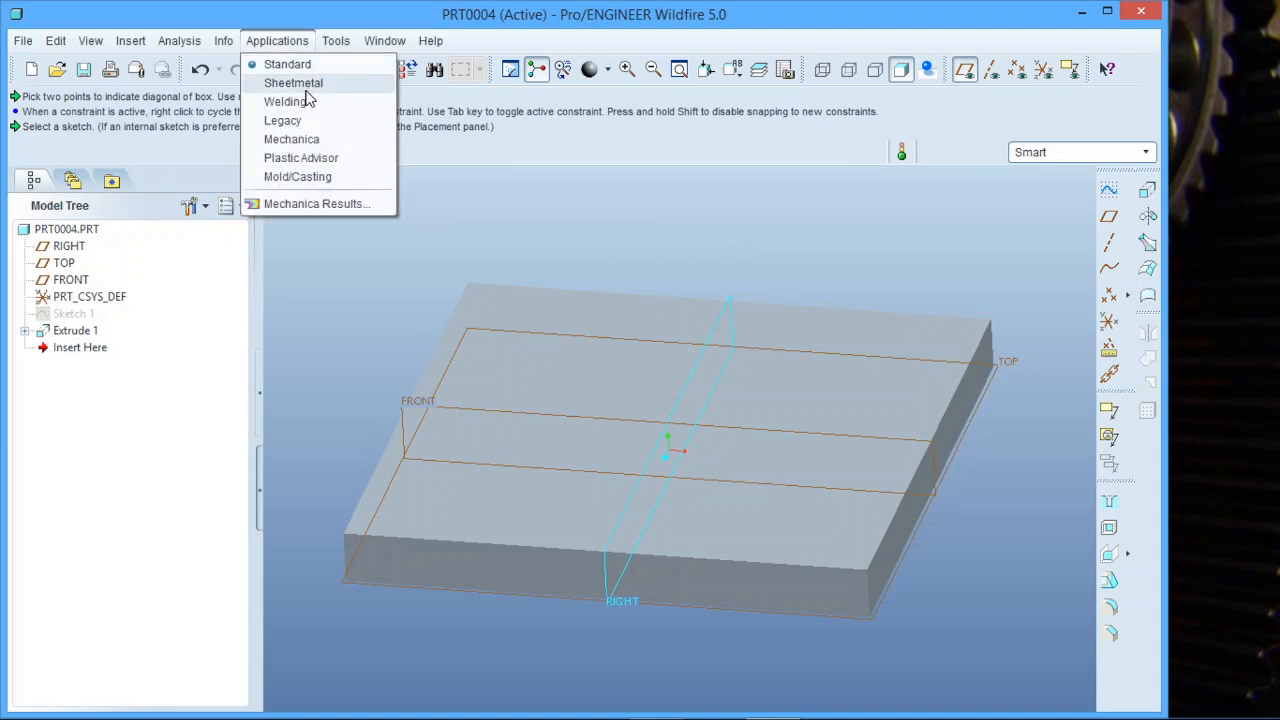
{"action": "left_click", "coordinate": [300, 86]}
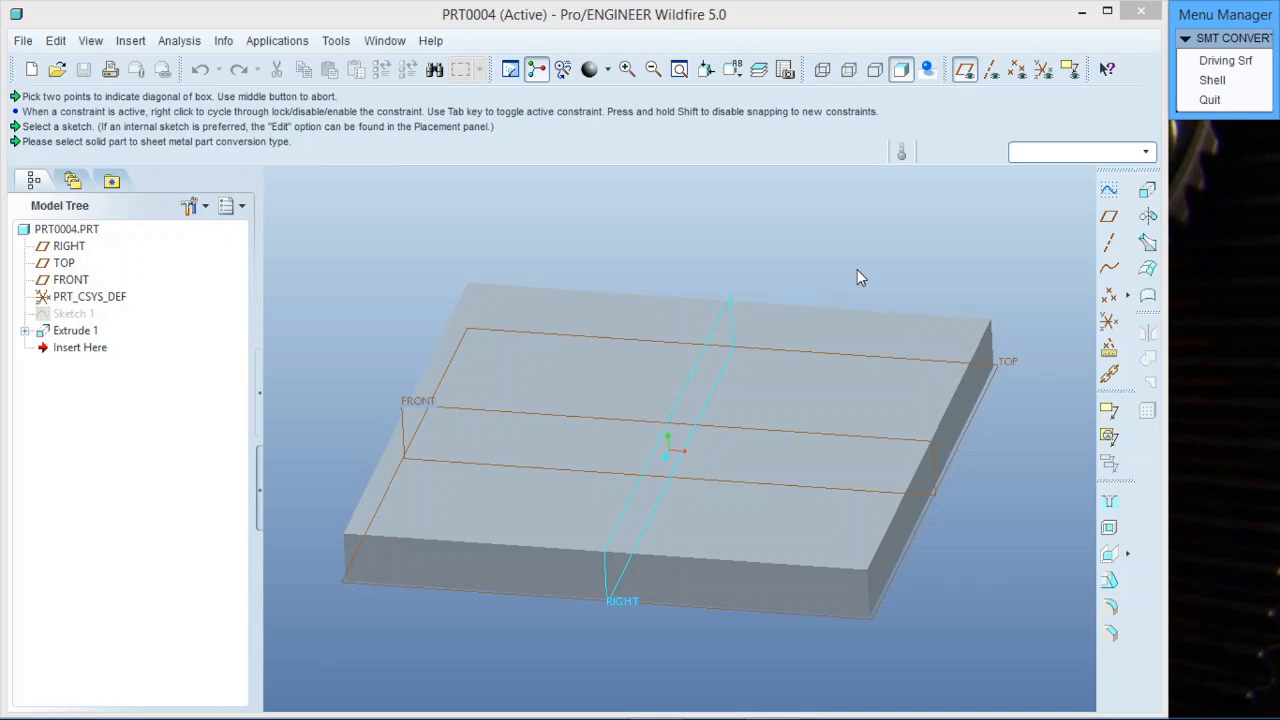
{"action": "left_click", "coordinate": [1224, 62]}
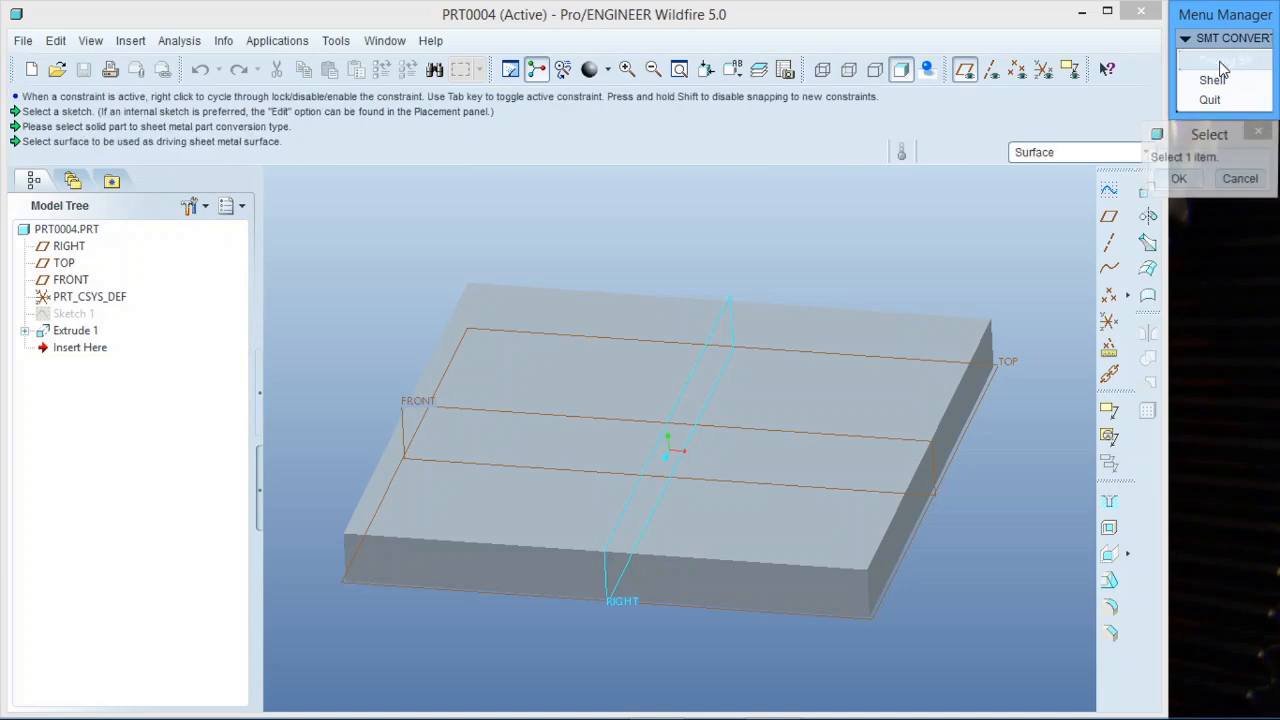
{"action": "left_click", "coordinate": [830, 385]}
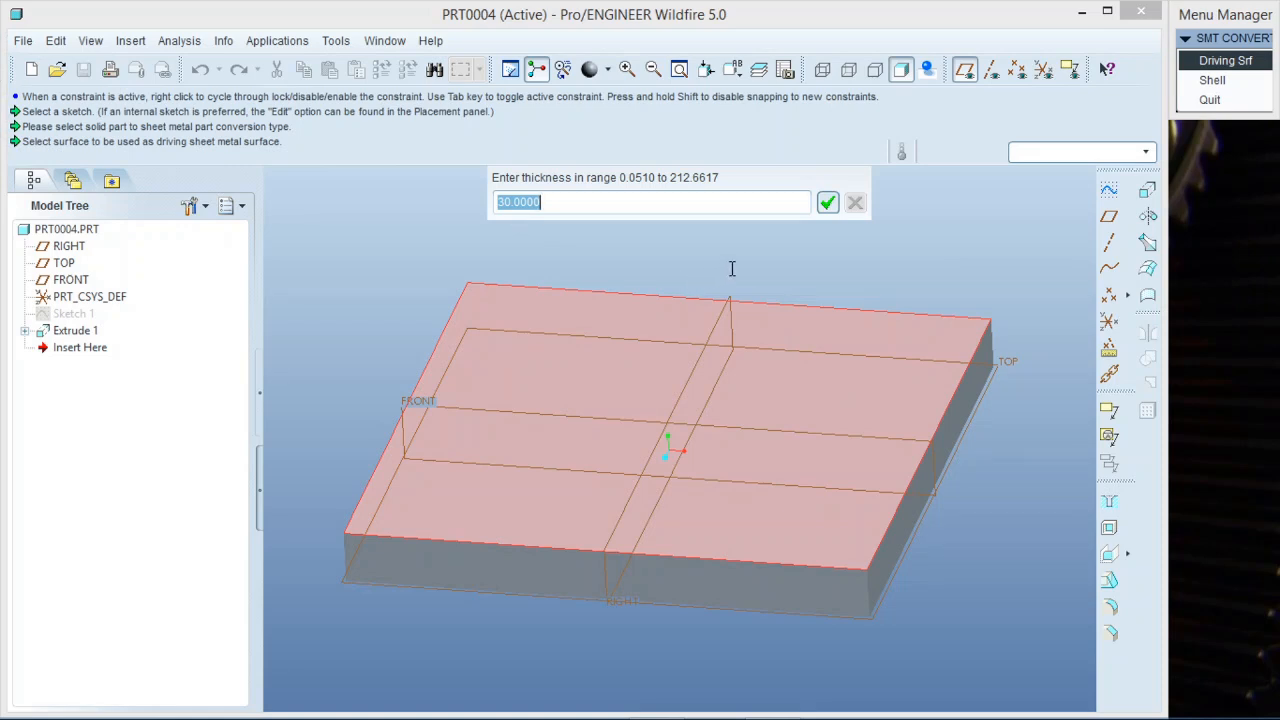
{"action": "left_click", "coordinate": [826, 204]}
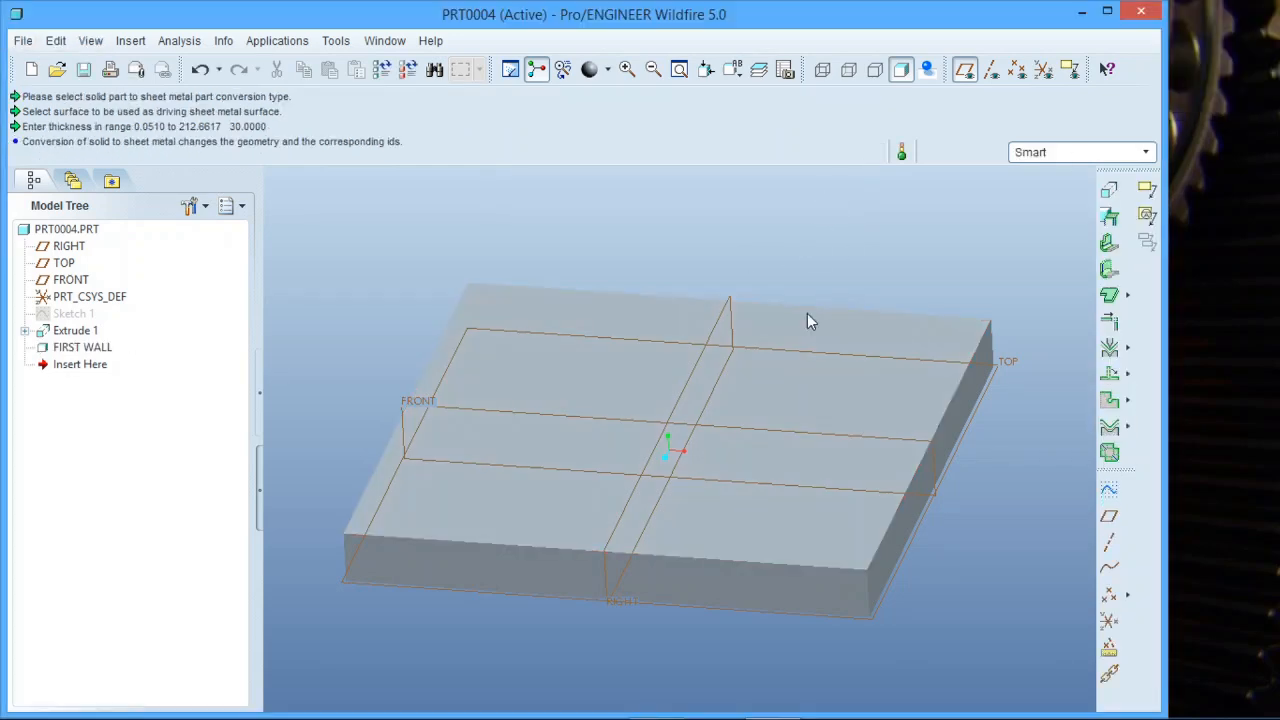
{"action": "left_click", "coordinate": [200, 70]}
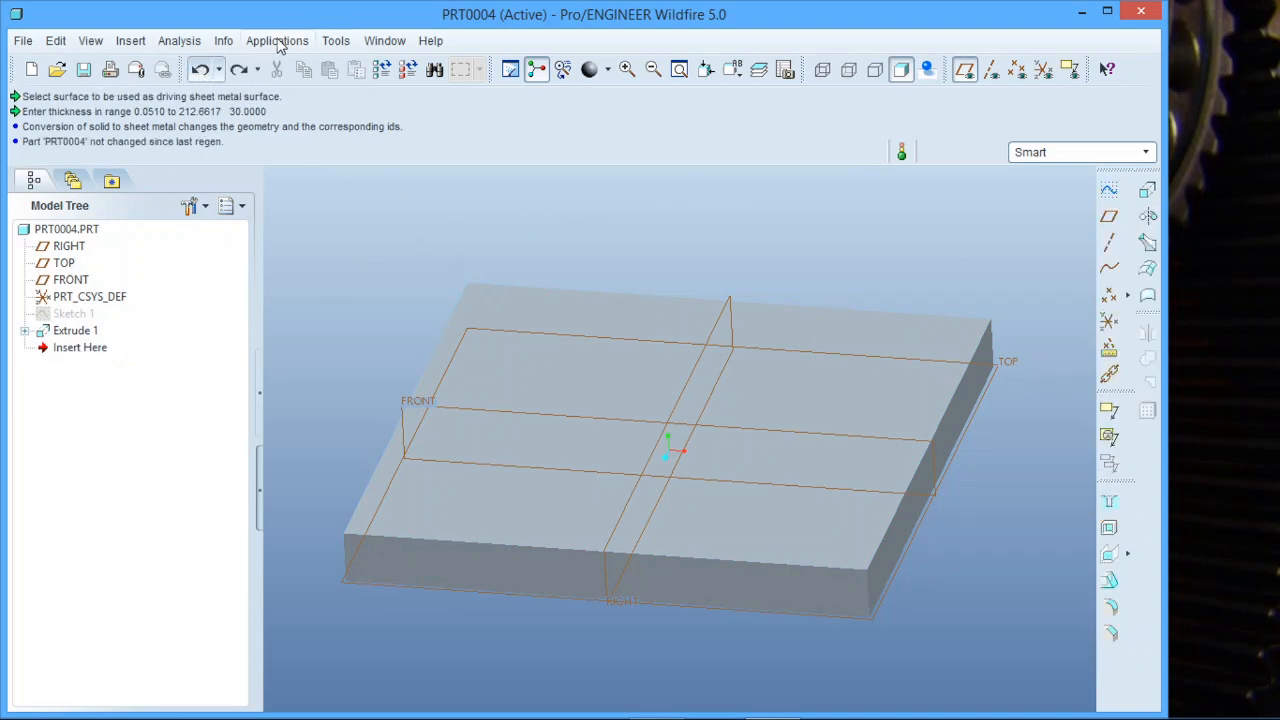
Convert the solid plate to sheet metal with the Shell option, removing the top face and using a thickness of 3
{"action": "left_click", "coordinate": [279, 42]}
{"action": "left_click", "coordinate": [292, 83]}
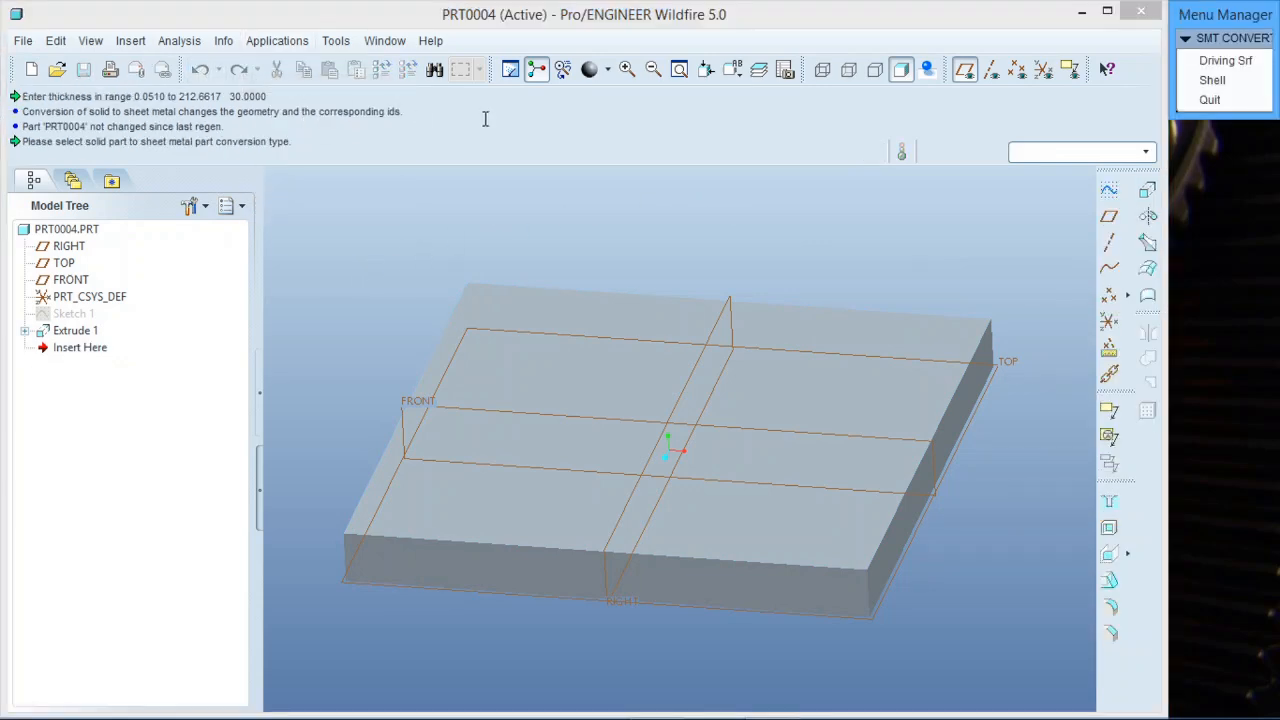
{"action": "left_click", "coordinate": [1213, 81]}
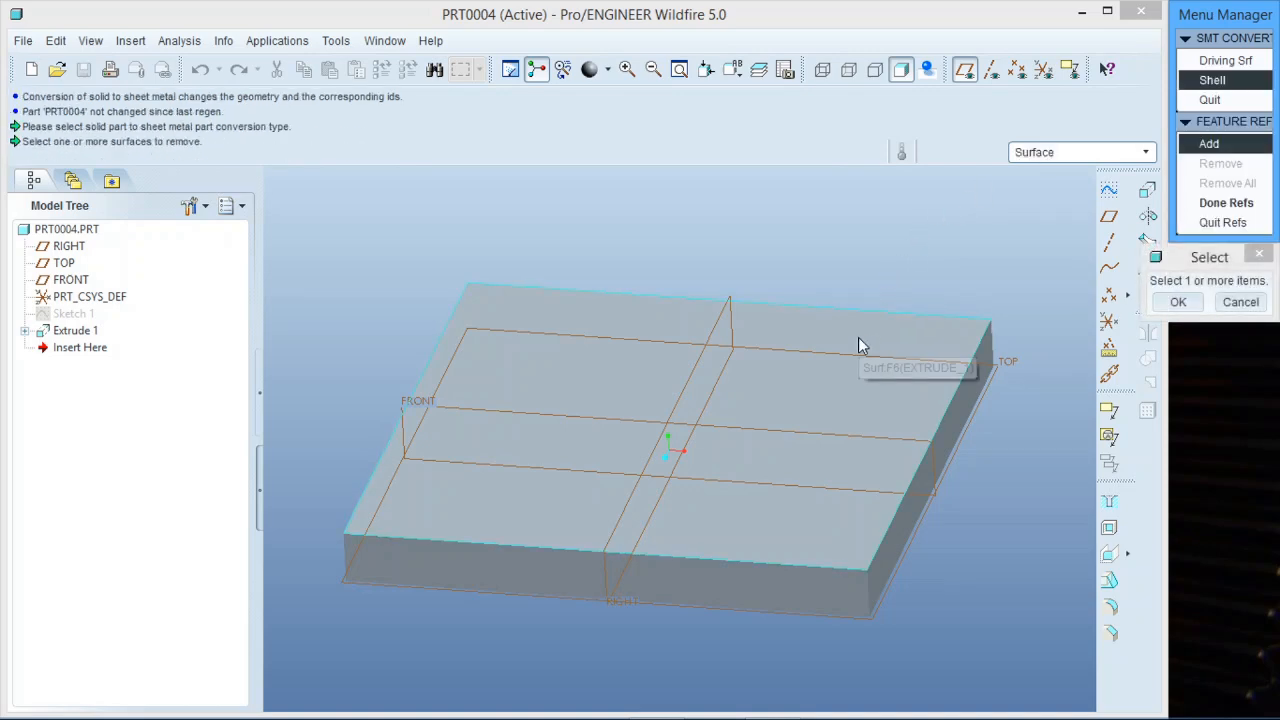
{"action": "left_click", "coordinate": [807, 380]}
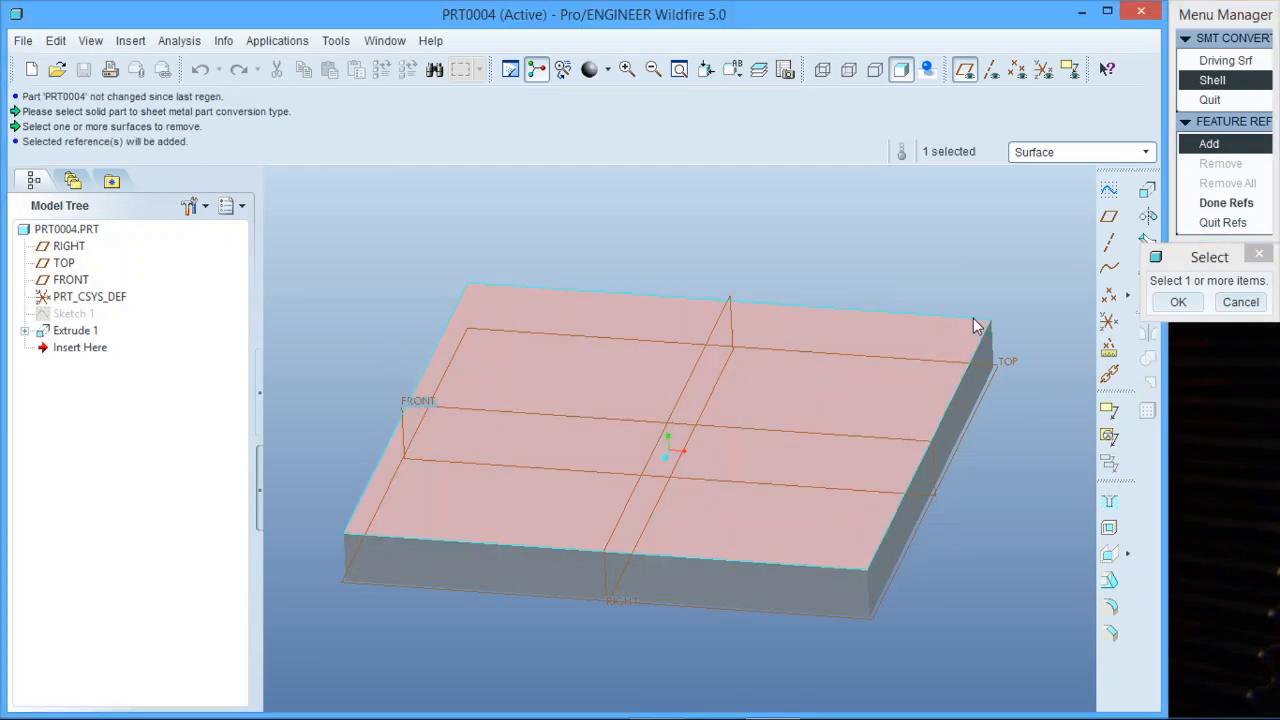
{"action": "left_click", "coordinate": [1178, 302]}
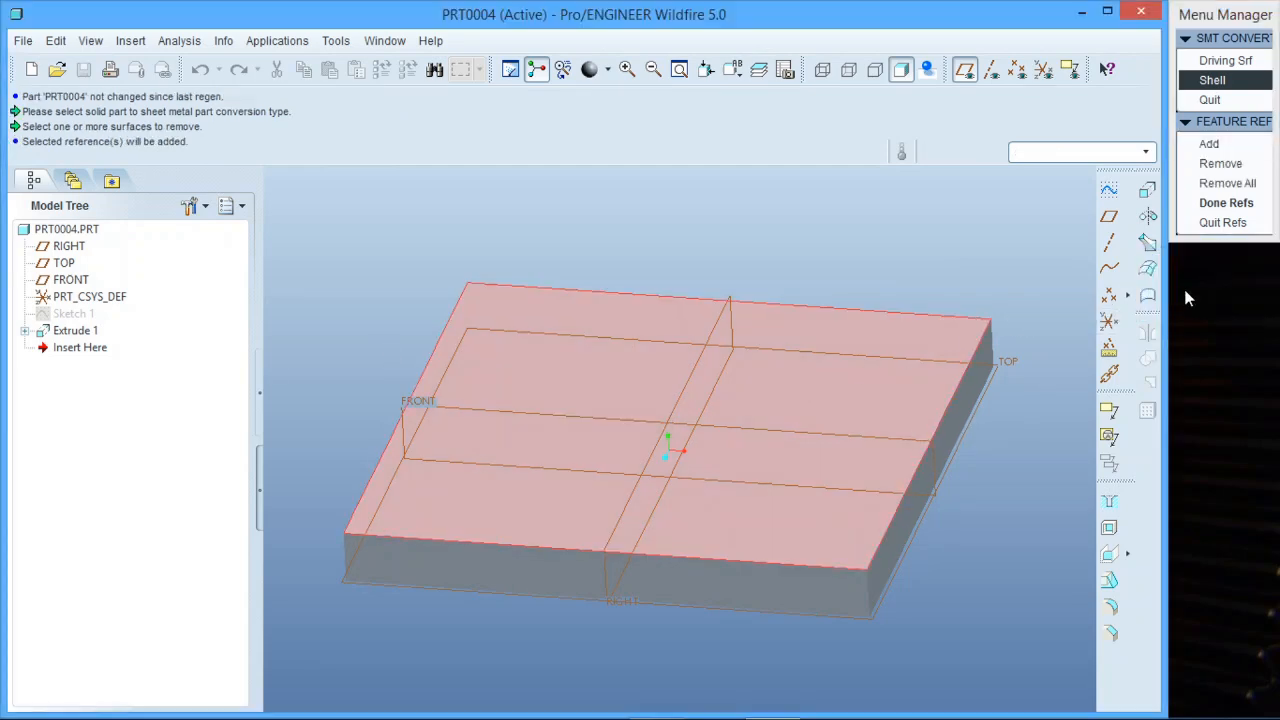
{"action": "left_click", "coordinate": [1222, 203]}
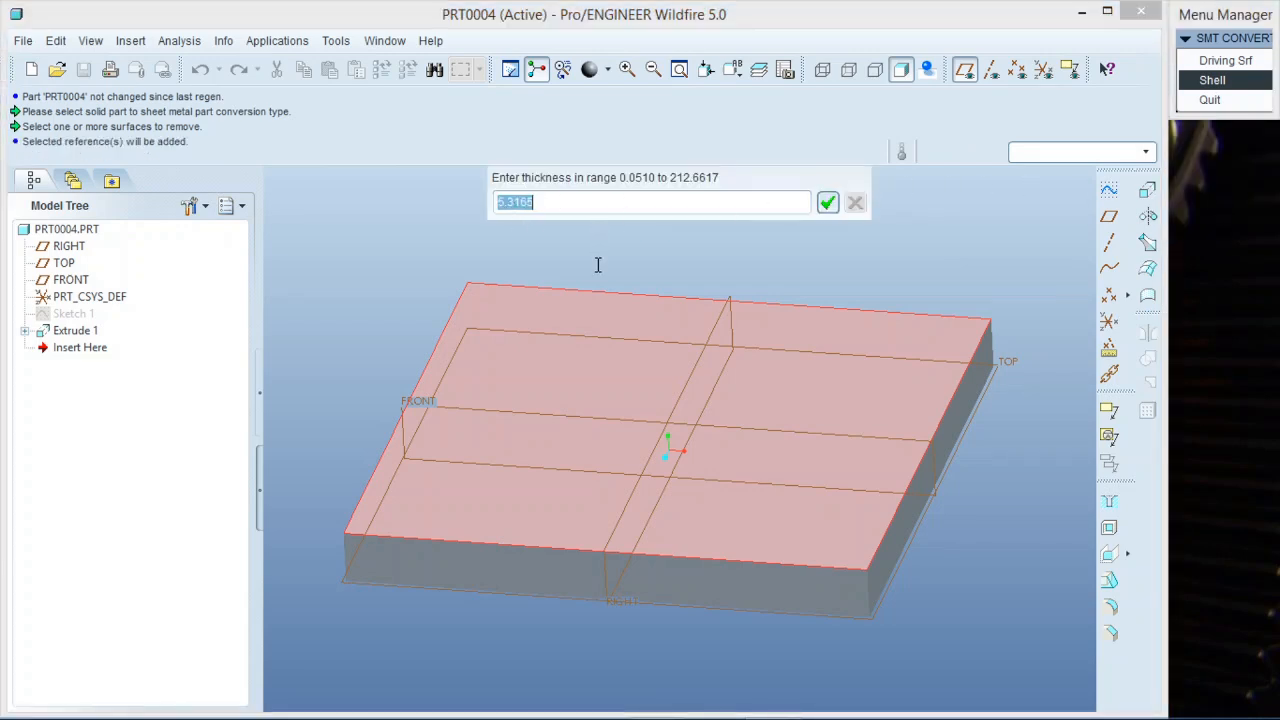
{"action": "type", "text": "3"}
{"action": "left_click", "coordinate": [828, 203]}
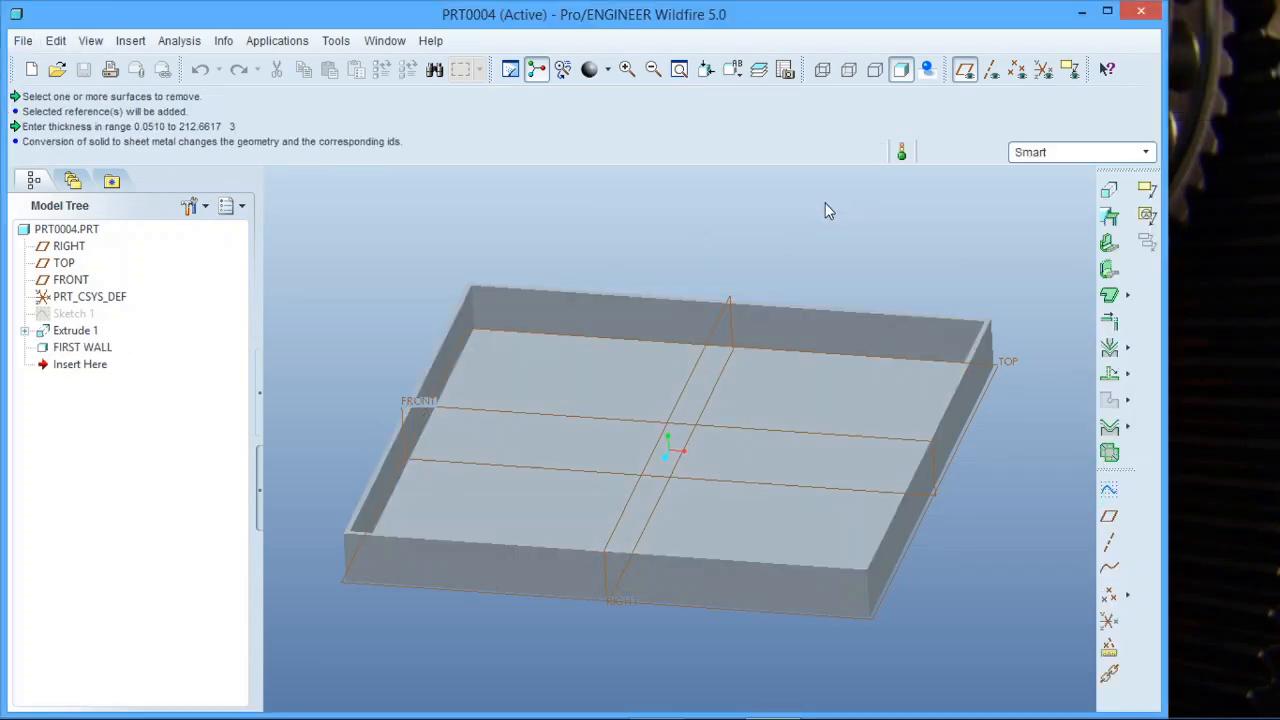
{"action": "mouse_move", "coordinate": [788, 279]}
{"action": "middle_mouse_down"}
{"action": "mouse_move", "coordinate": [822, 265]}
{"action": "mouse_move", "coordinate": [808, 270]}
{"action": "middle_mouse_up"}
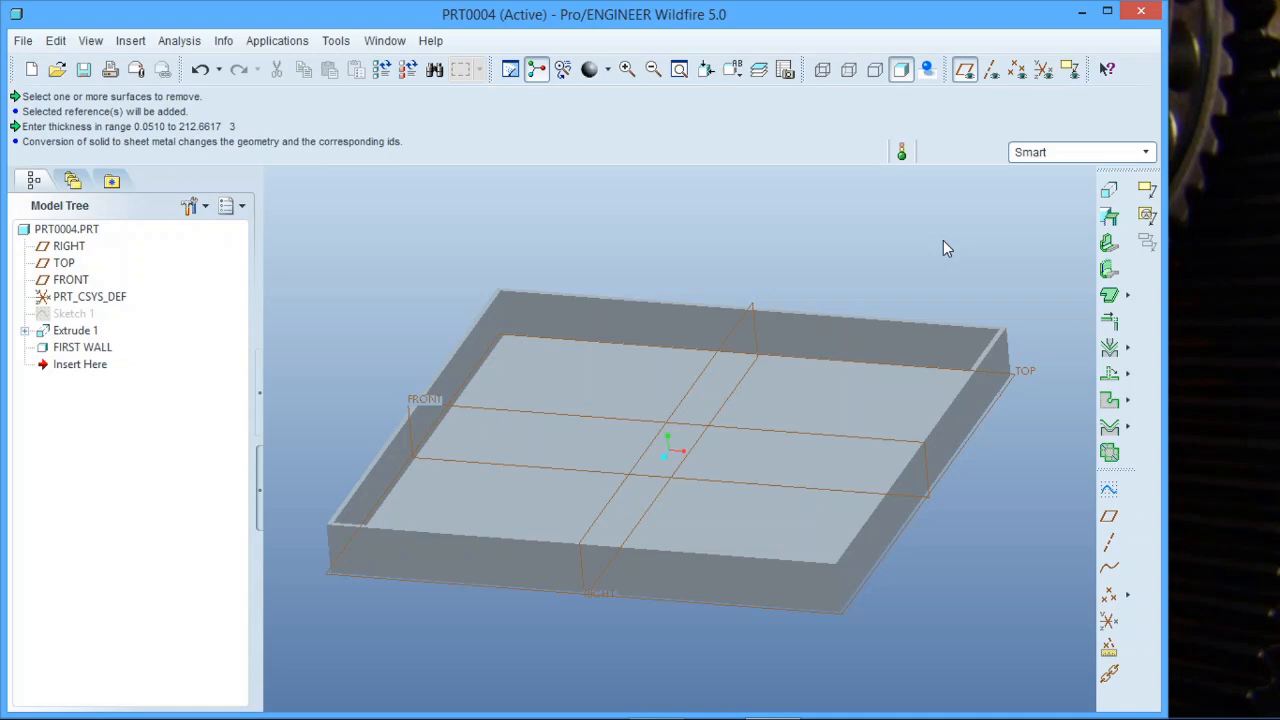
{"action": "middle_click_drag", "start_coordinate": [871, 286], "coordinate": [829, 266]}
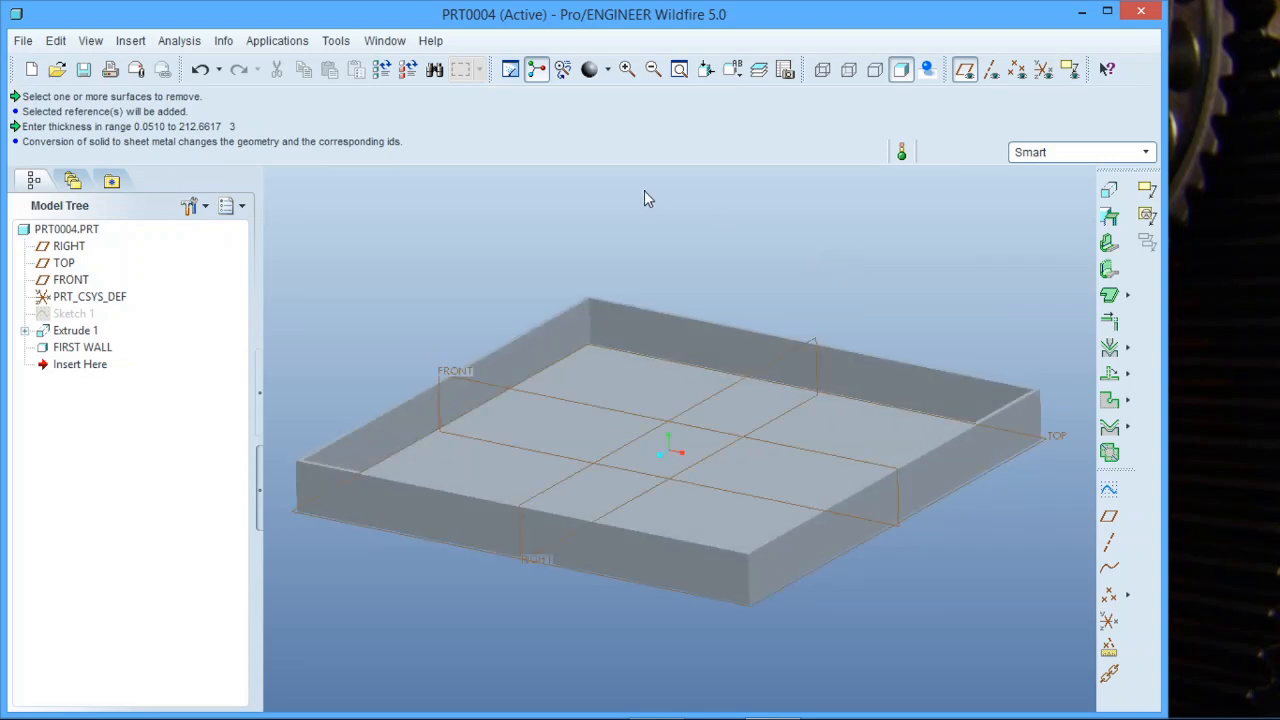
{"action": "middle_click_drag", "start_coordinate": [583, 293], "coordinate": [682, 284]}
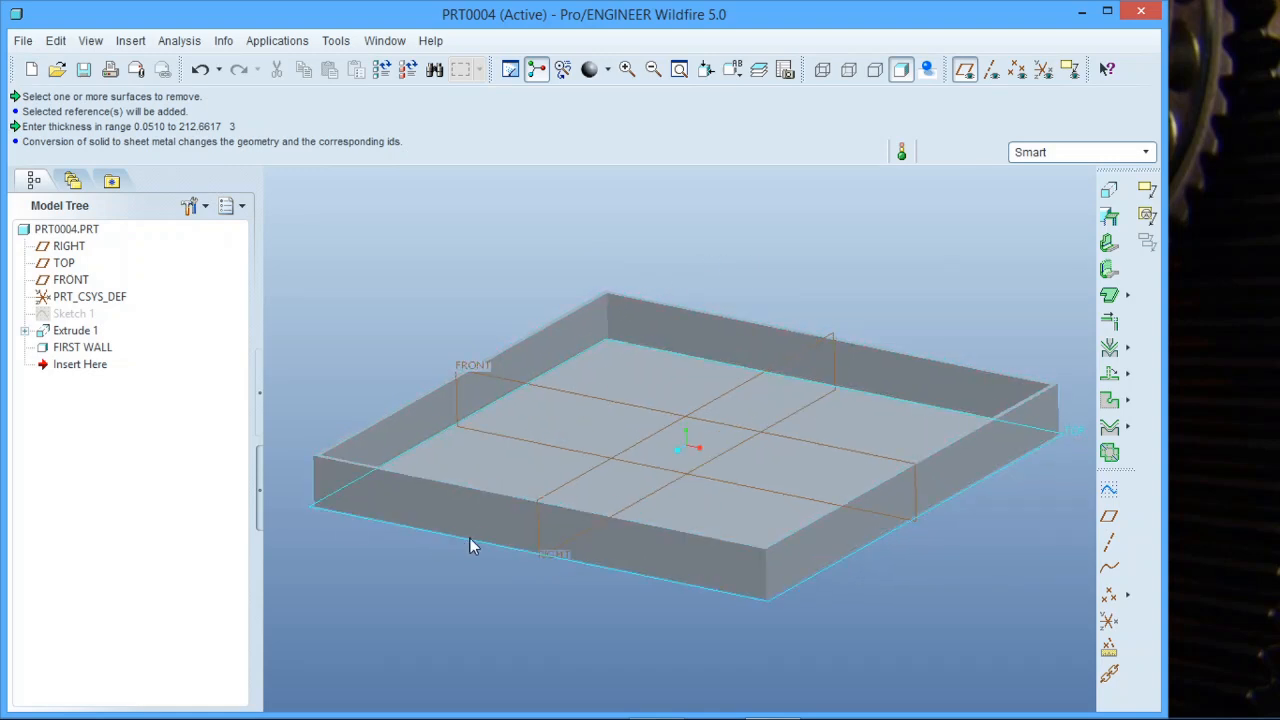
Hide the datum planes and start a sheet metal conversion, defining Bends on the tray's four bottom outer edges
{"action": "left_click", "coordinate": [964, 68]}
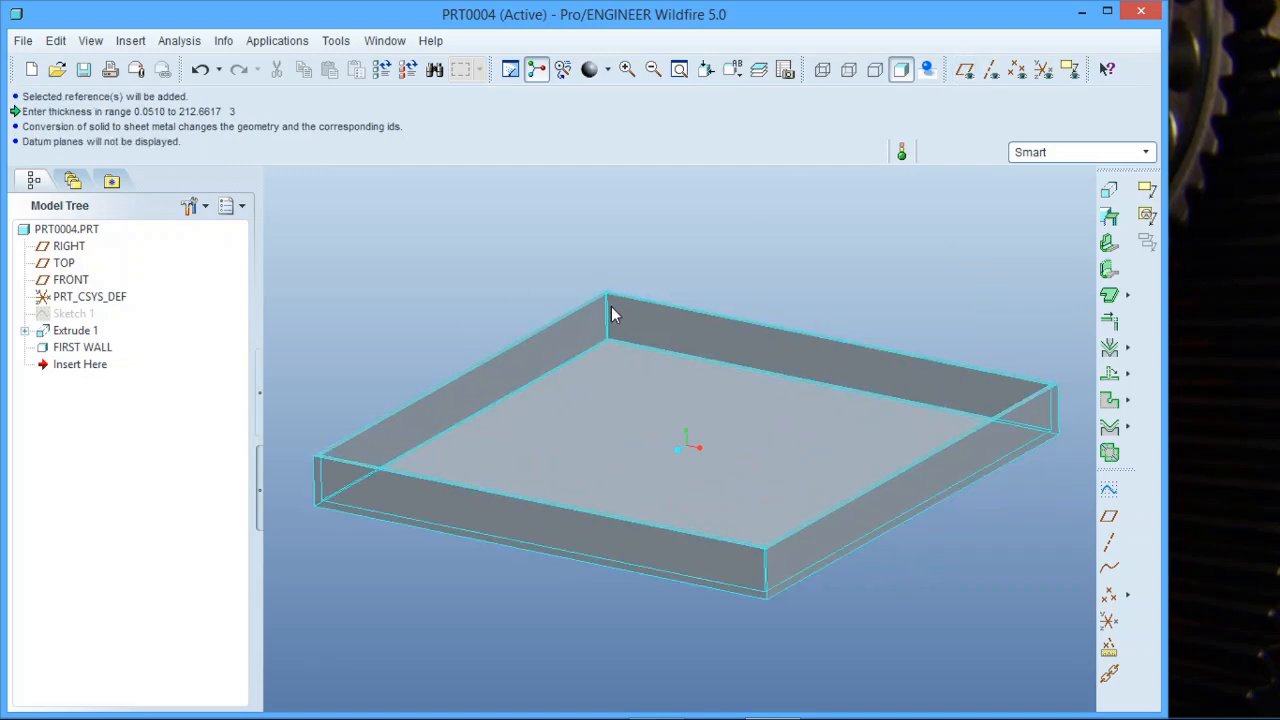
{"action": "left_click", "coordinate": [1109, 219]}
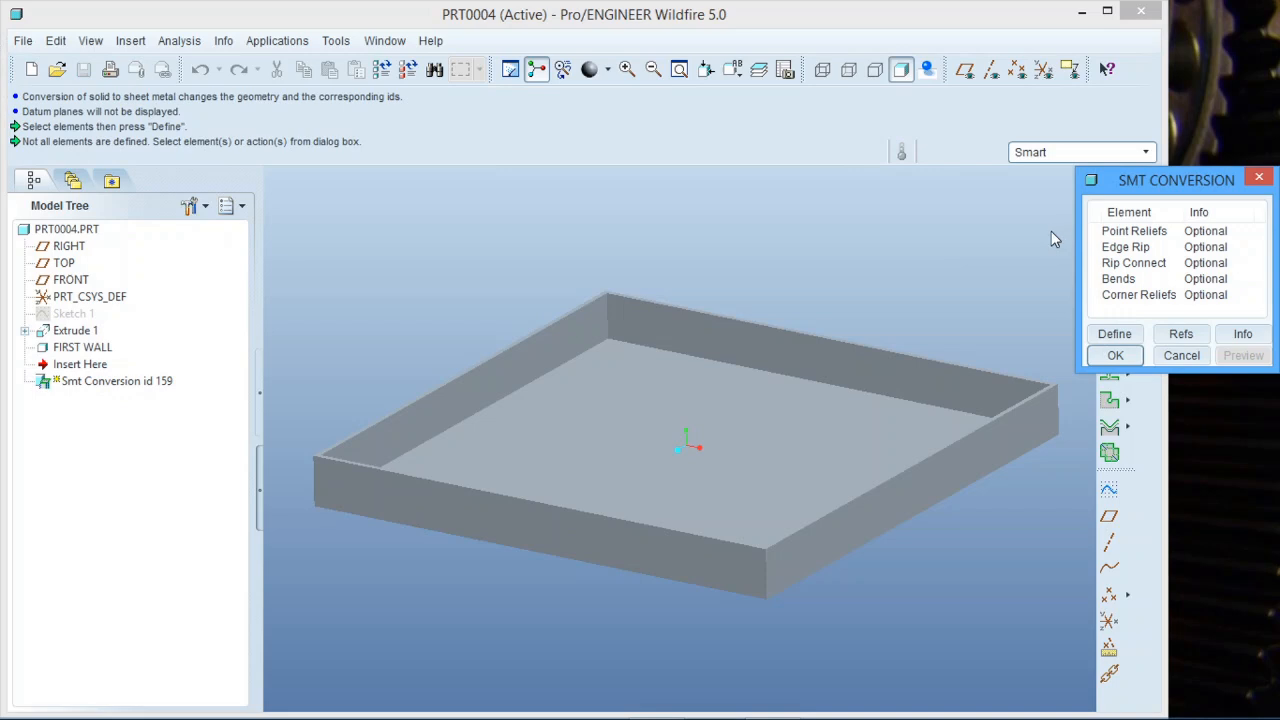
{"action": "left_click", "coordinate": [1094, 278]}
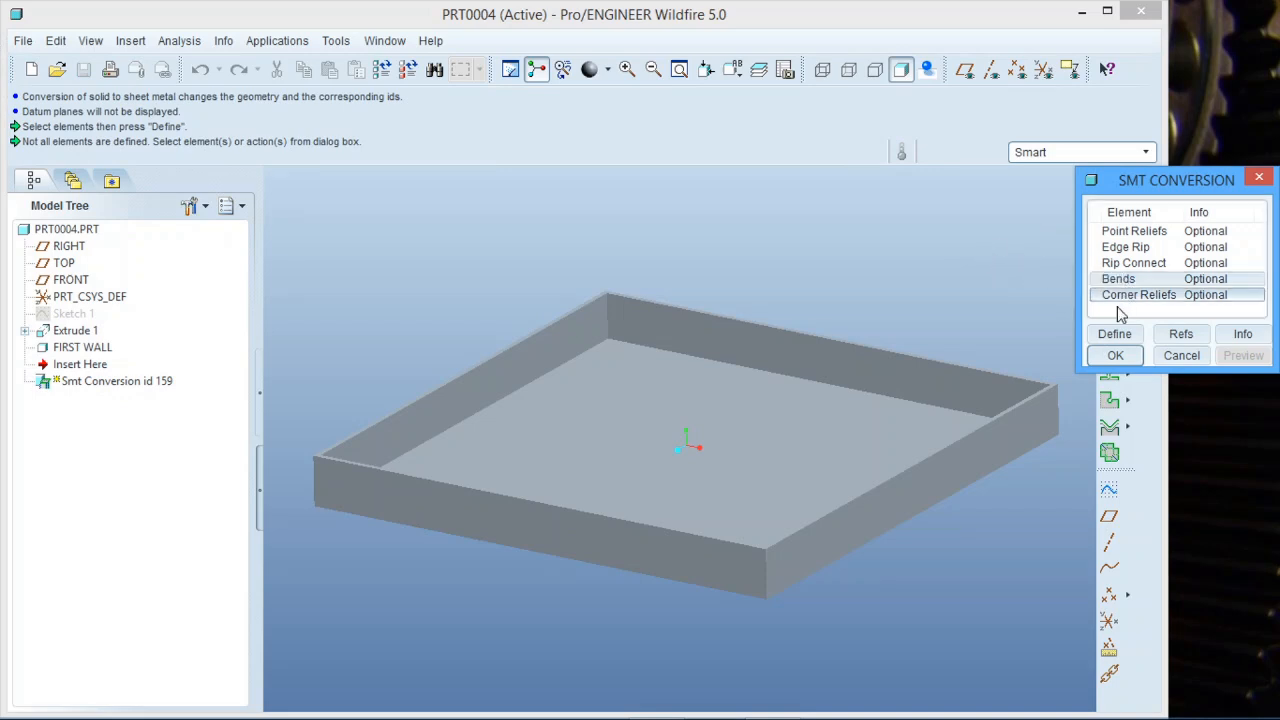
{"action": "left_click", "coordinate": [1115, 336]}
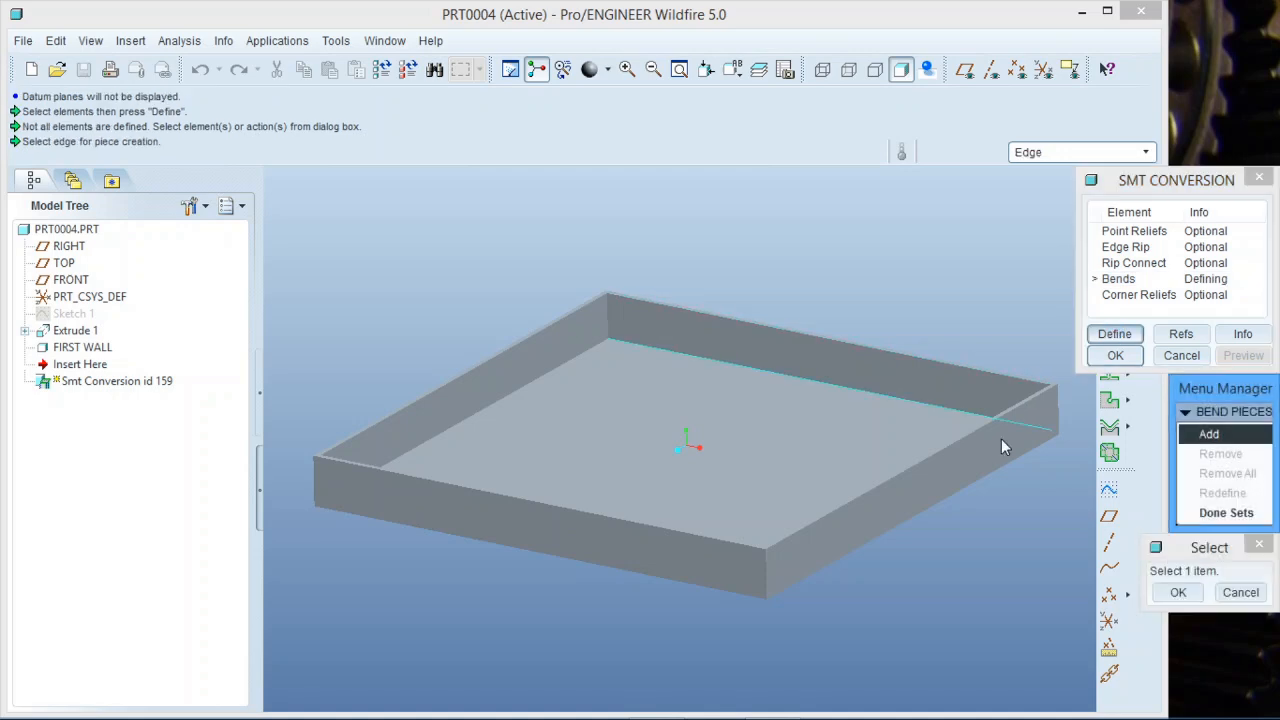
{"action": "left_click", "coordinate": [965, 483]}
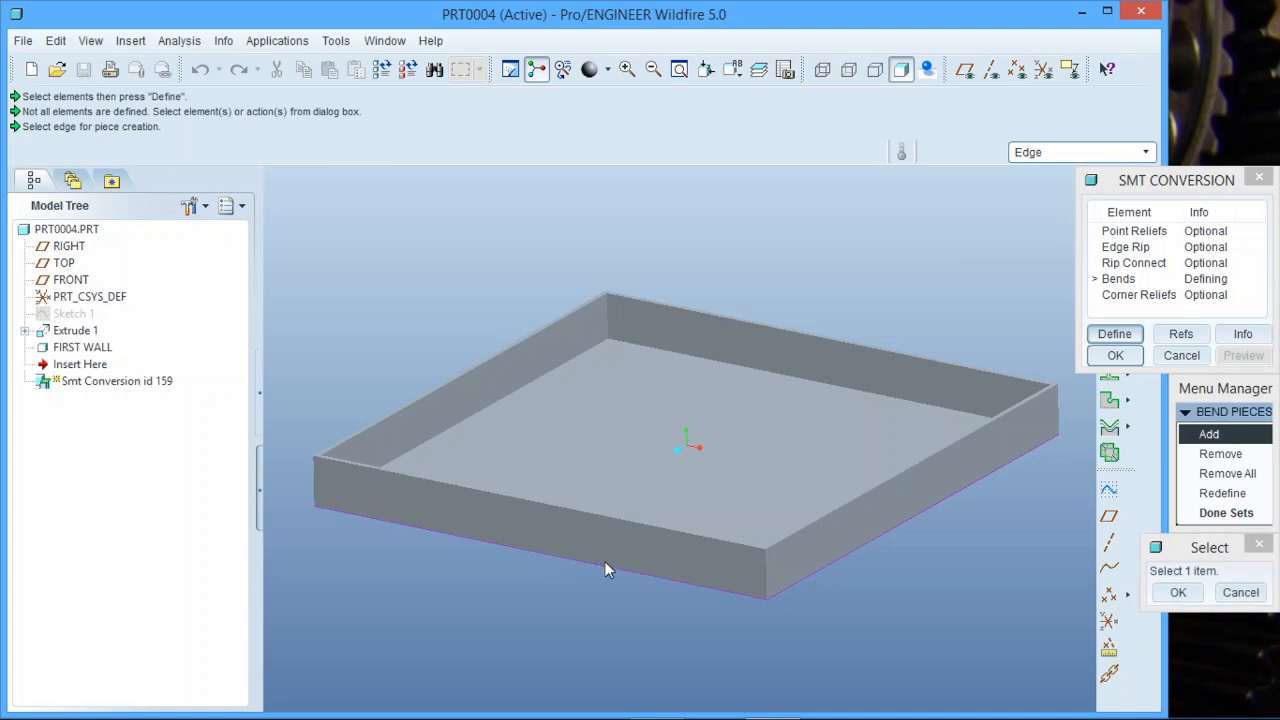
{"action": "mouse_move", "coordinate": [606, 566]}
{"action": "middle_mouse_down"}
{"action": "mouse_move", "coordinate": [629, 514]}
{"action": "mouse_move", "coordinate": [743, 519]}
{"action": "mouse_move", "coordinate": [756, 545]}
{"action": "middle_mouse_up"}
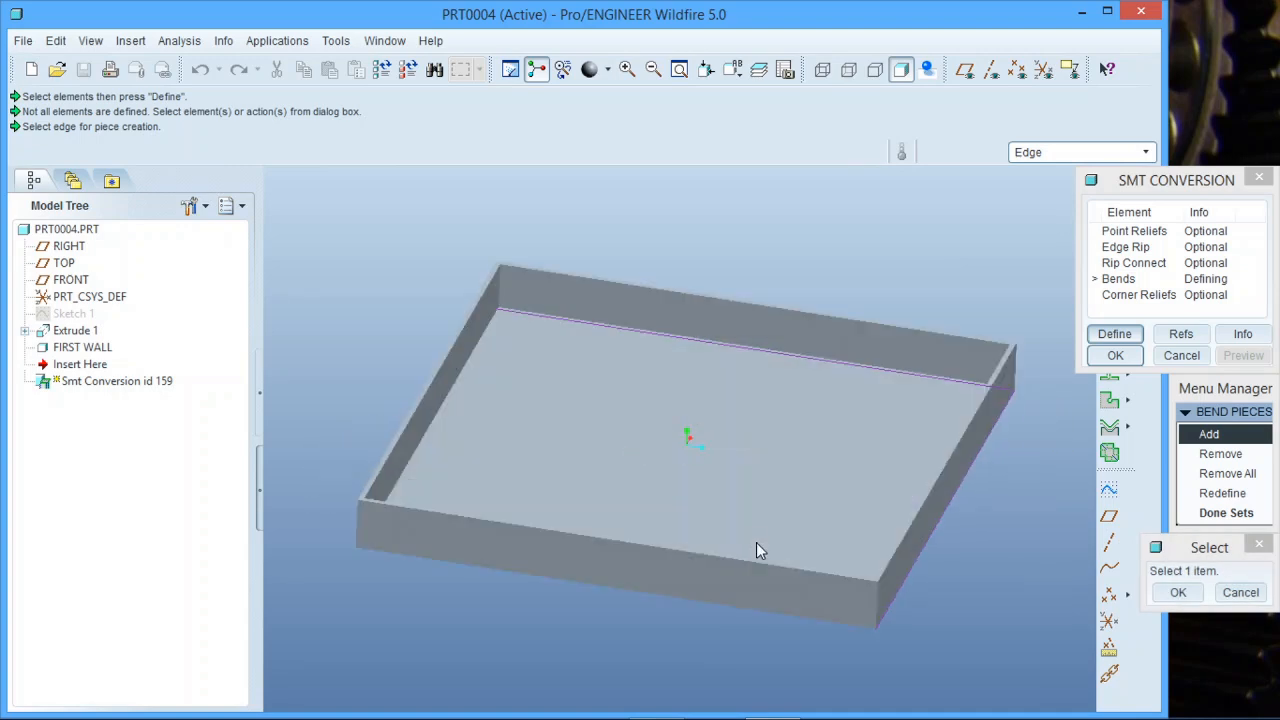
{"action": "left_click", "coordinate": [666, 594]}
{"action": "mouse_move", "coordinate": [616, 564]}
{"action": "middle_mouse_down"}
{"action": "mouse_move", "coordinate": [674, 551]}
{"action": "mouse_move", "coordinate": [657, 571]}
{"action": "mouse_move", "coordinate": [680, 566]}
{"action": "mouse_move", "coordinate": [690, 580]}
{"action": "middle_mouse_up"}
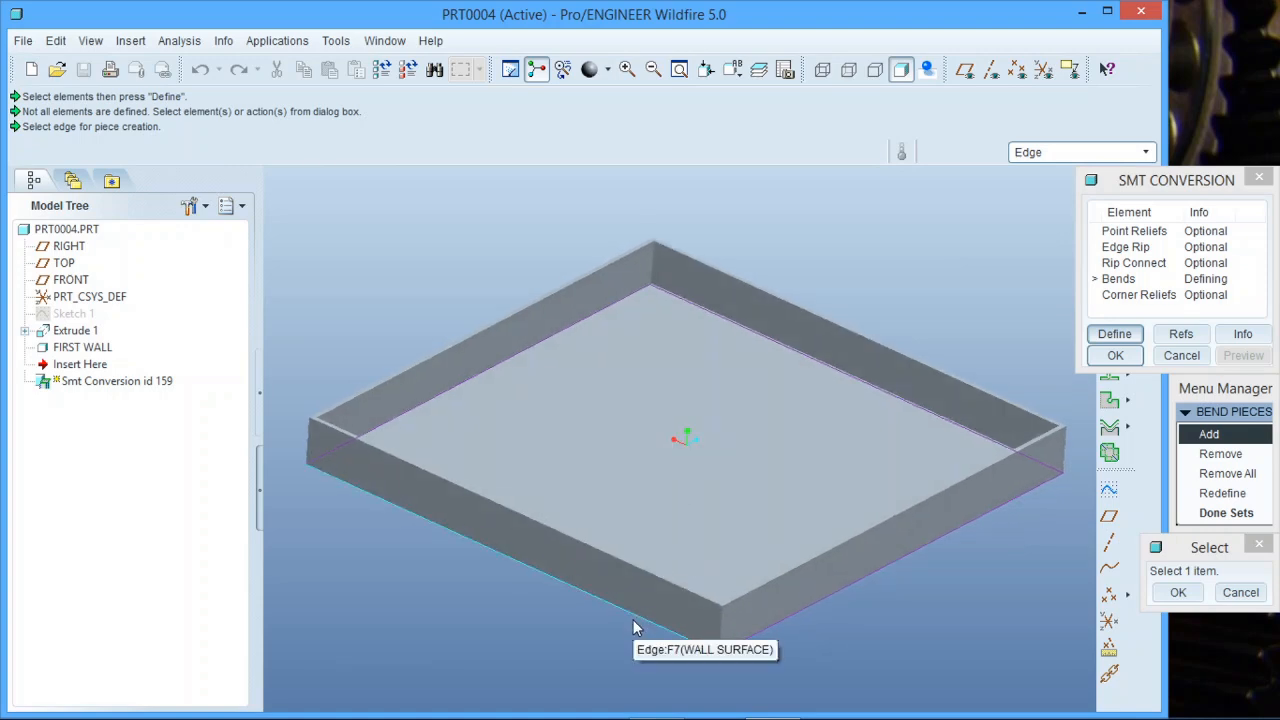
{"action": "left_click", "coordinate": [633, 620]}
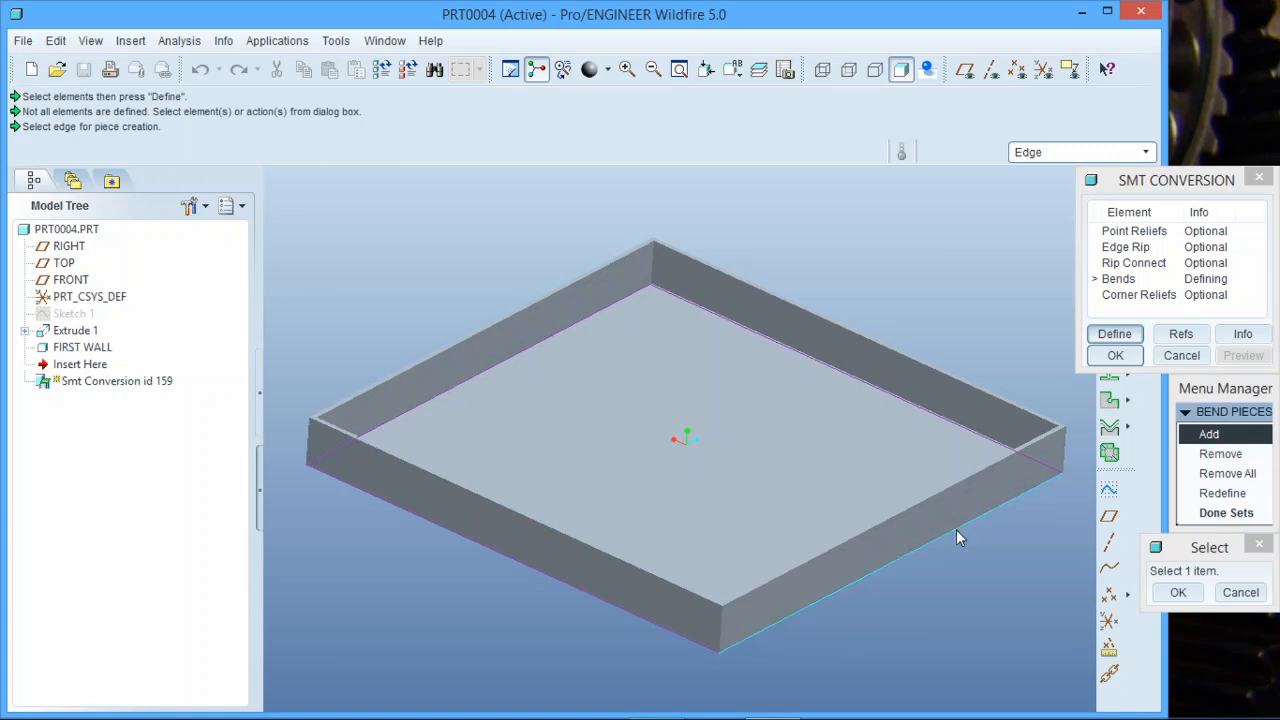
Remove bend Piece #3 on the tray's bottom outer edge and add that same edge as a bend again
{"action": "left_click", "coordinate": [845, 592]}
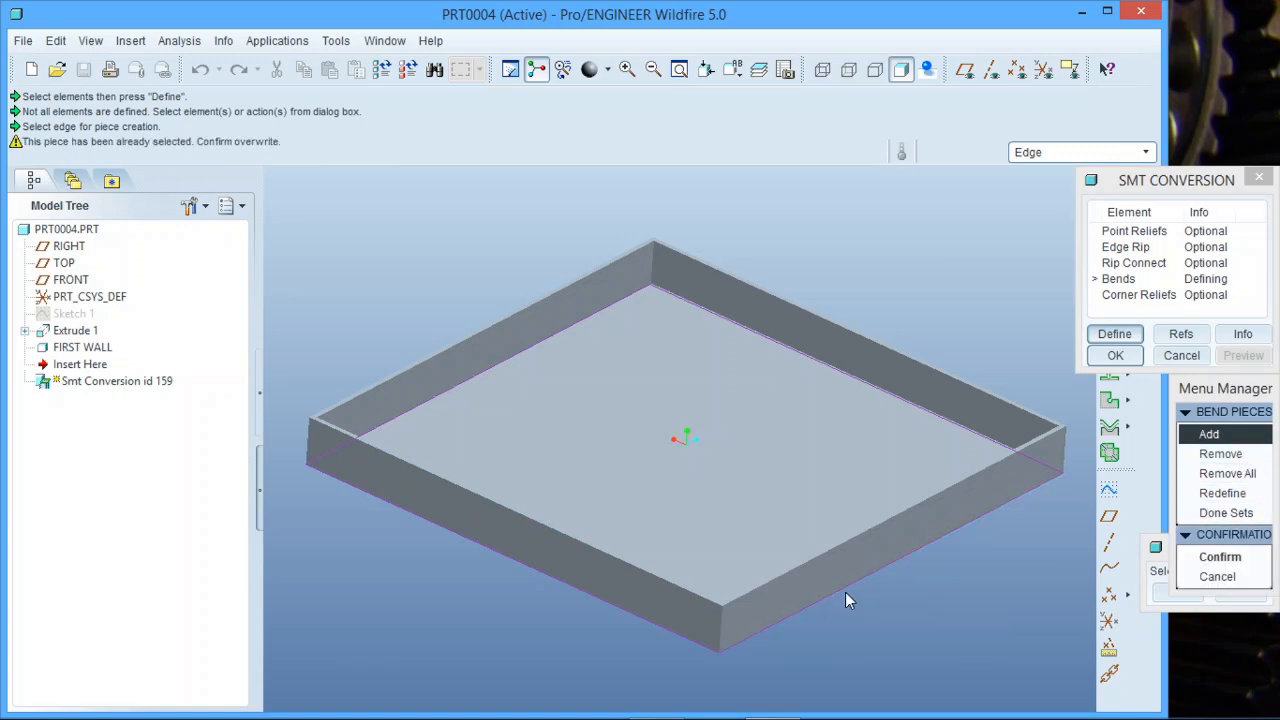
{"action": "left_click", "coordinate": [1236, 455]}
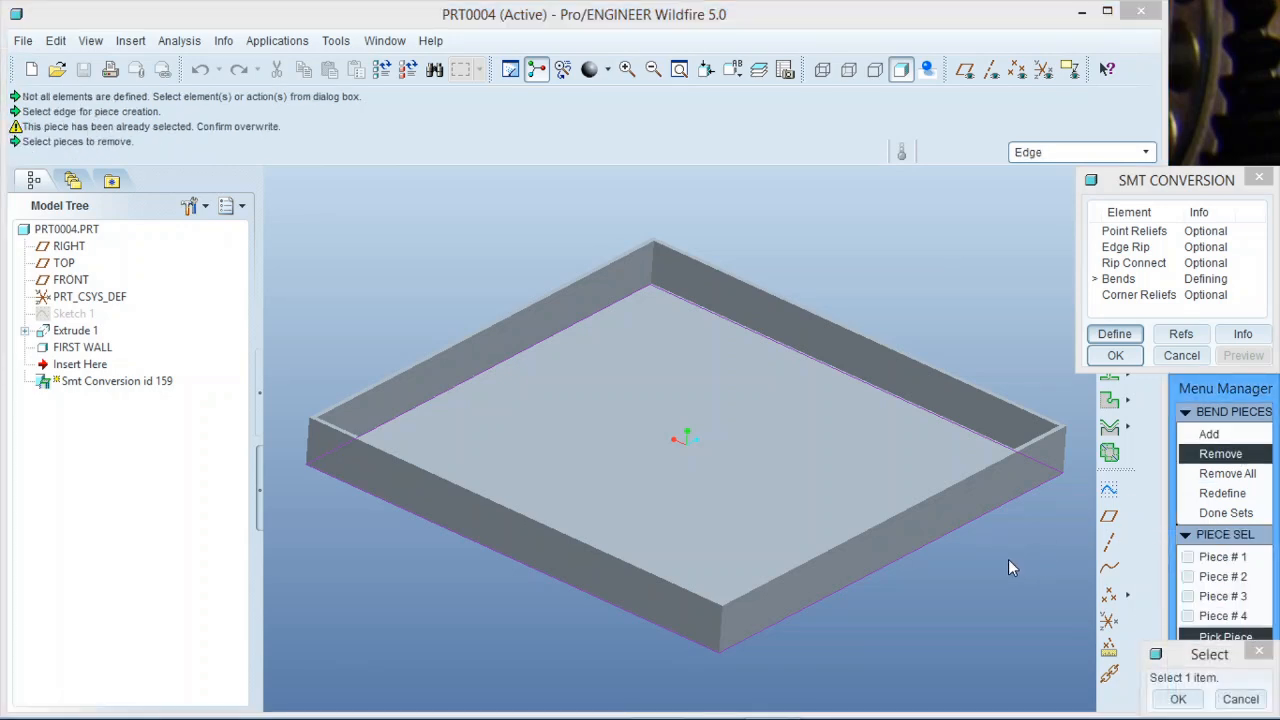
{"action": "left_click", "coordinate": [942, 531]}
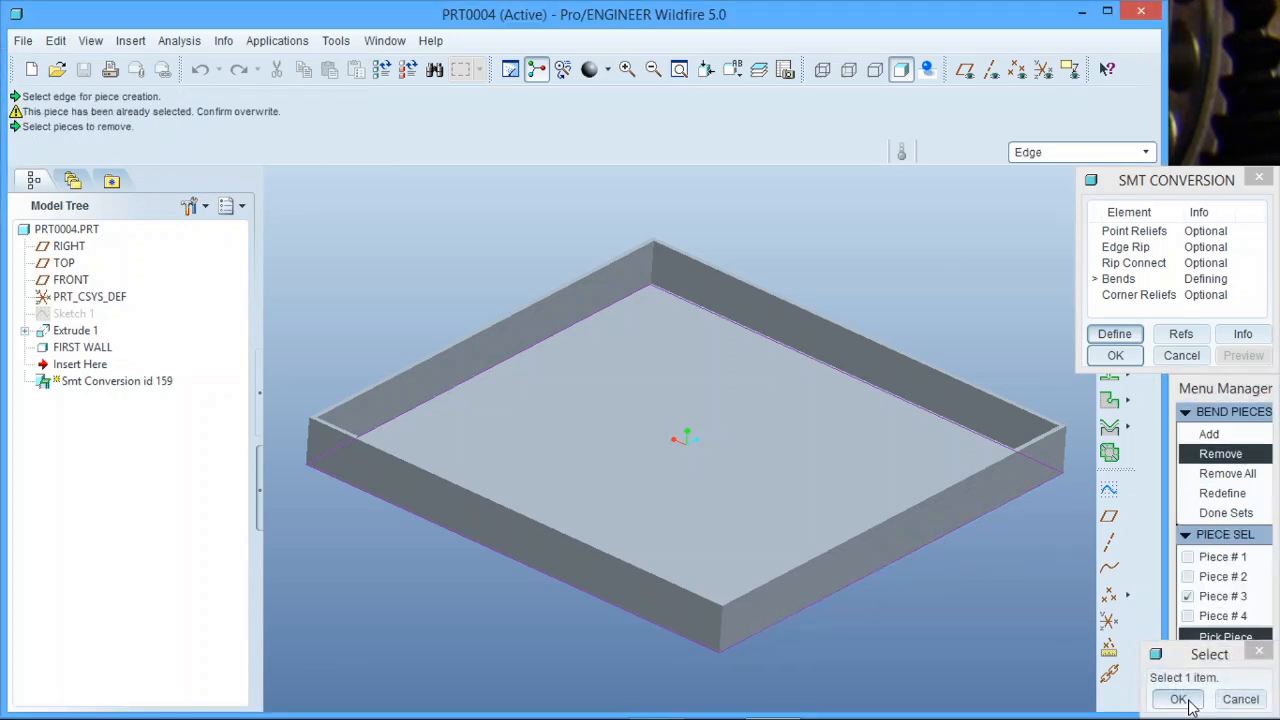
{"action": "left_click", "coordinate": [1170, 687]}
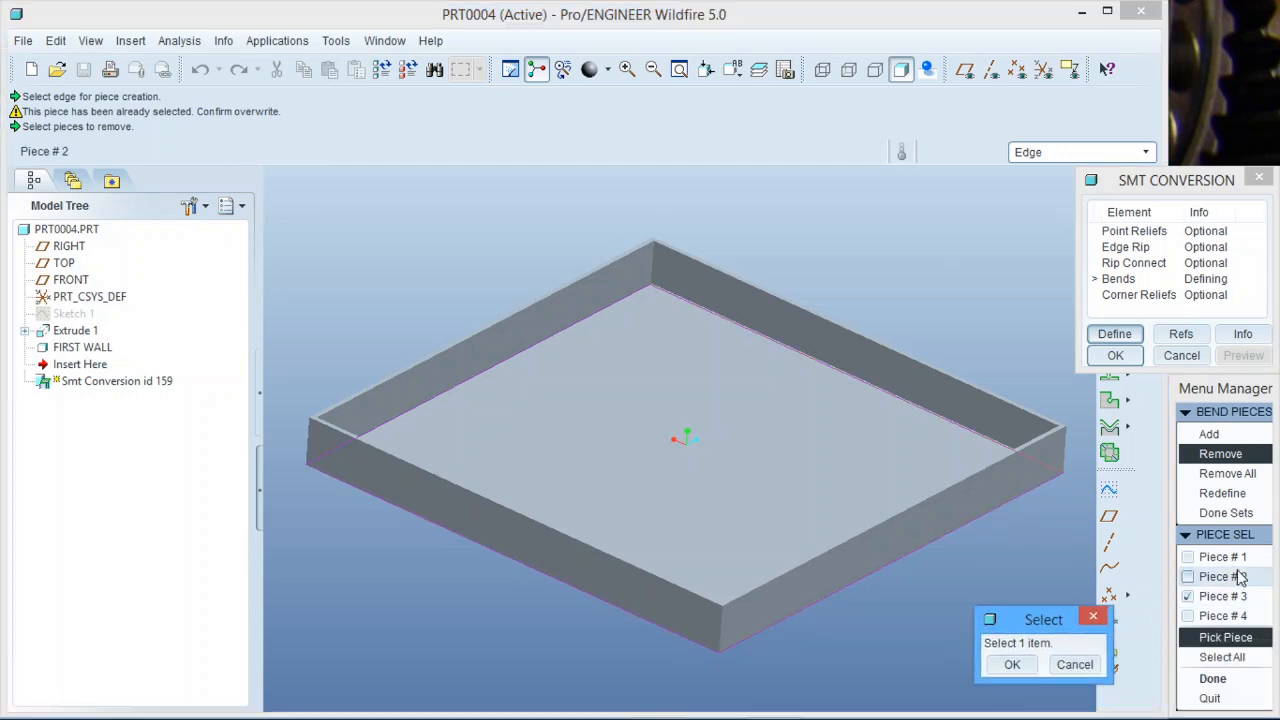
{"action": "left_click", "coordinate": [1218, 682]}
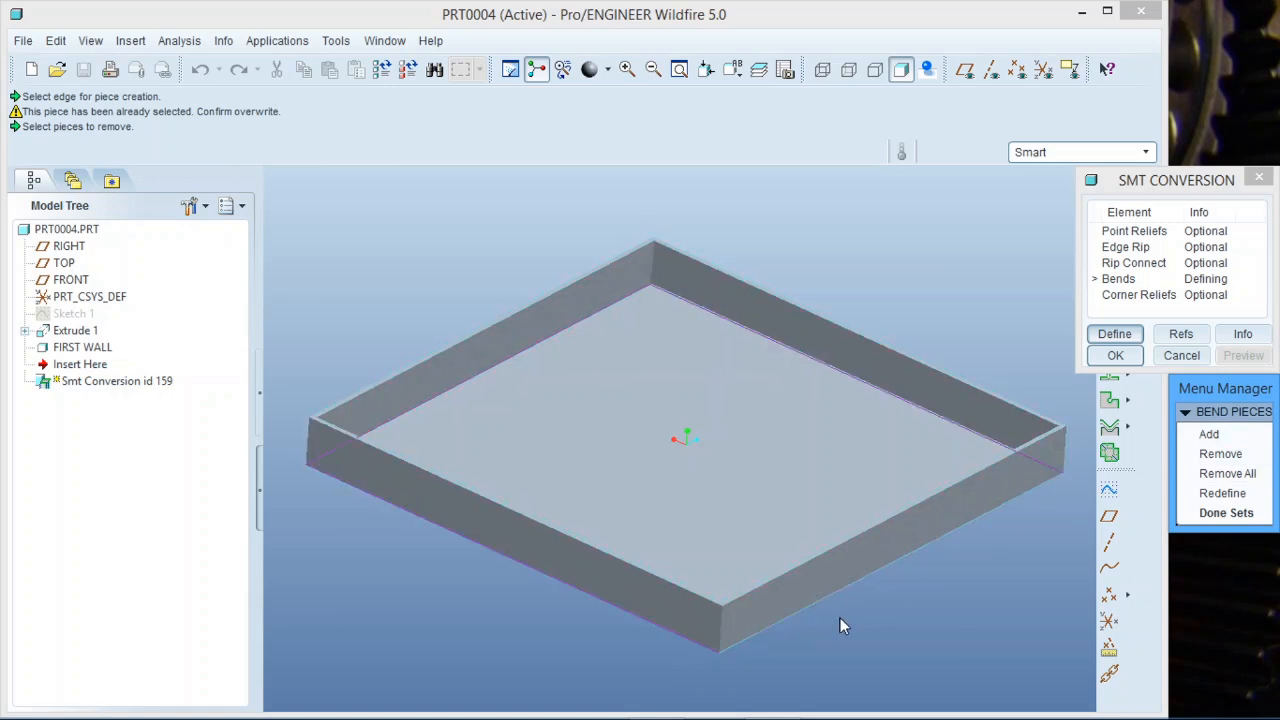
{"action": "left_click", "coordinate": [1245, 436]}
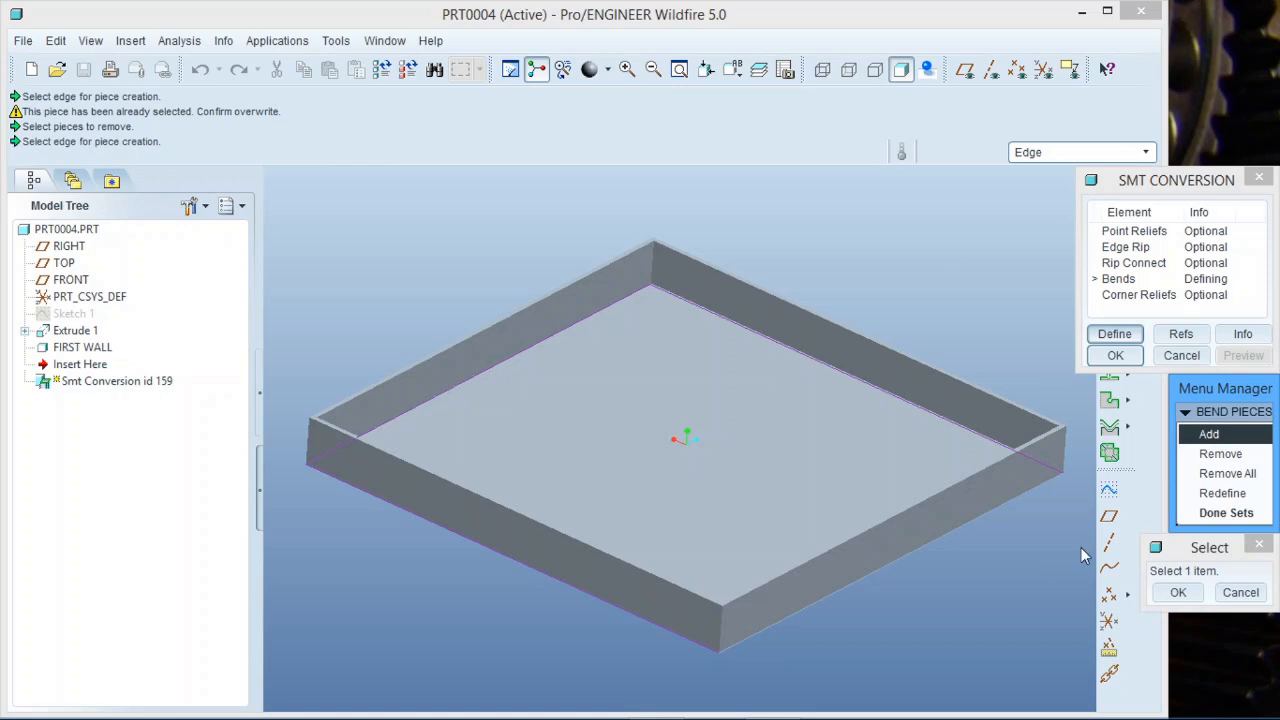
{"action": "left_click", "coordinate": [929, 547]}
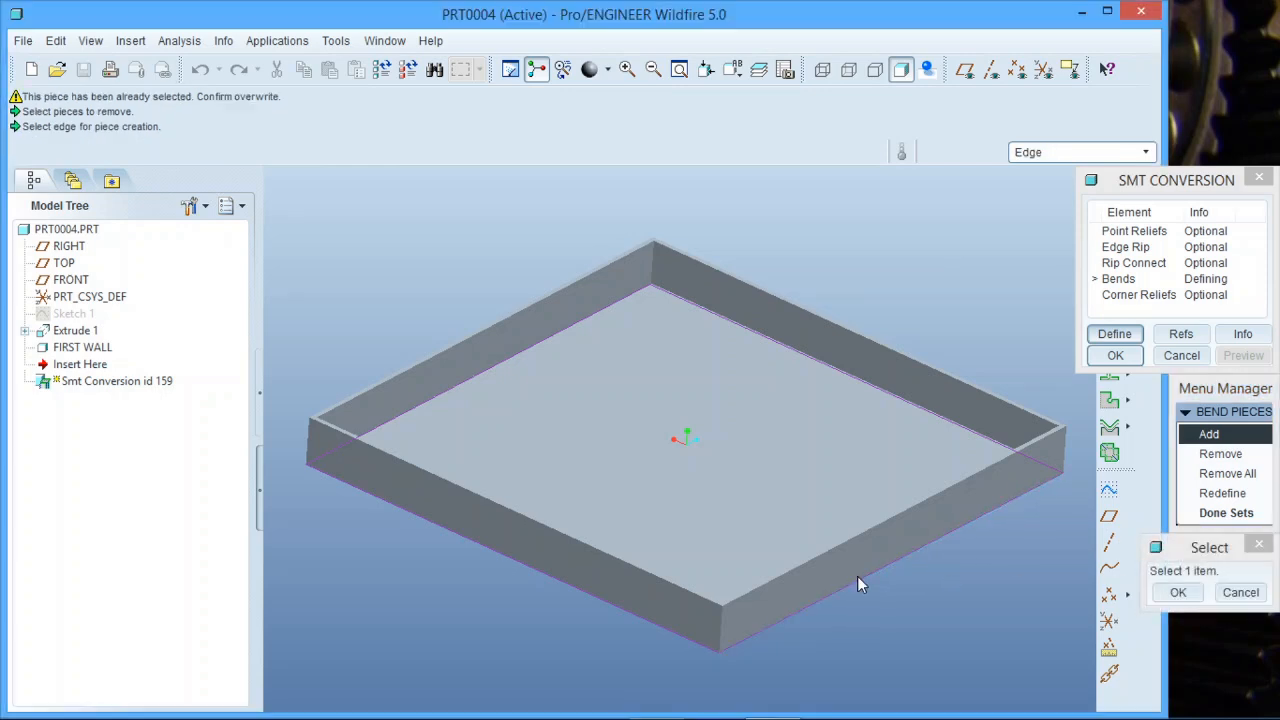
Finish the bend set and preview the conversion, checking the rounded bends at a tray corner
{"action": "left_click", "coordinate": [1178, 593]}
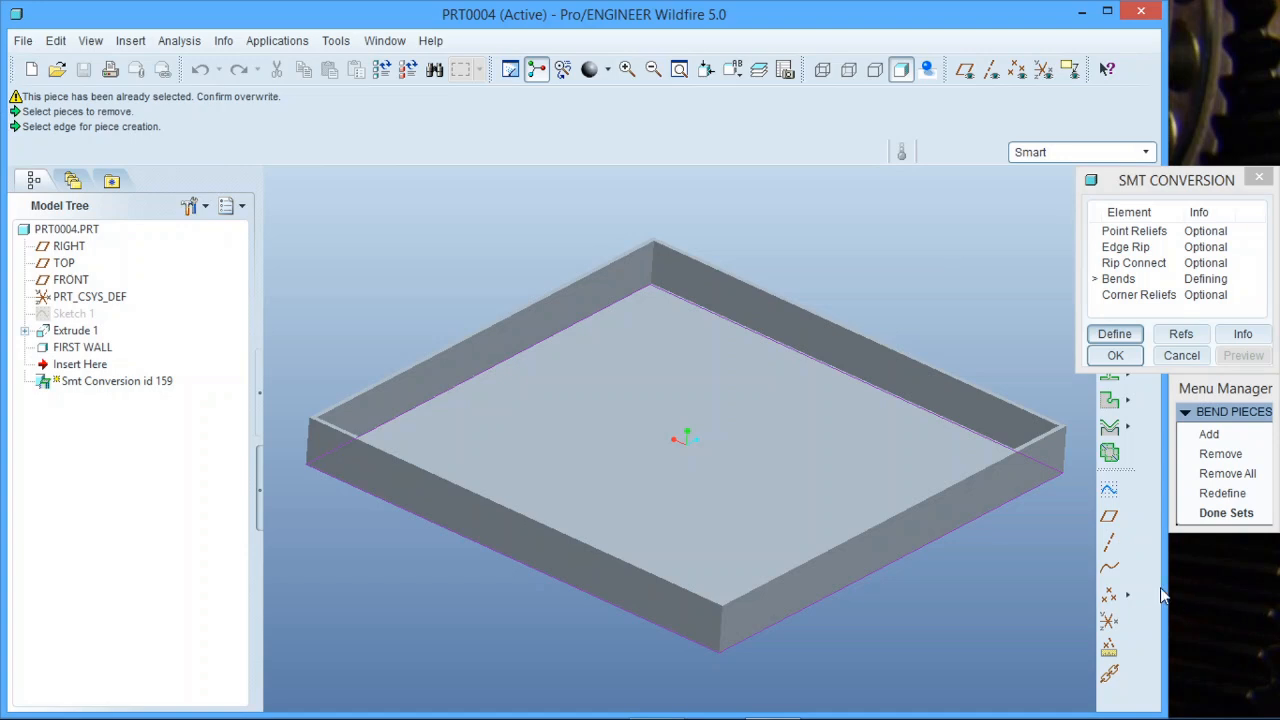
{"action": "left_click", "coordinate": [1226, 513]}
{"action": "left_click", "coordinate": [1243, 355]}
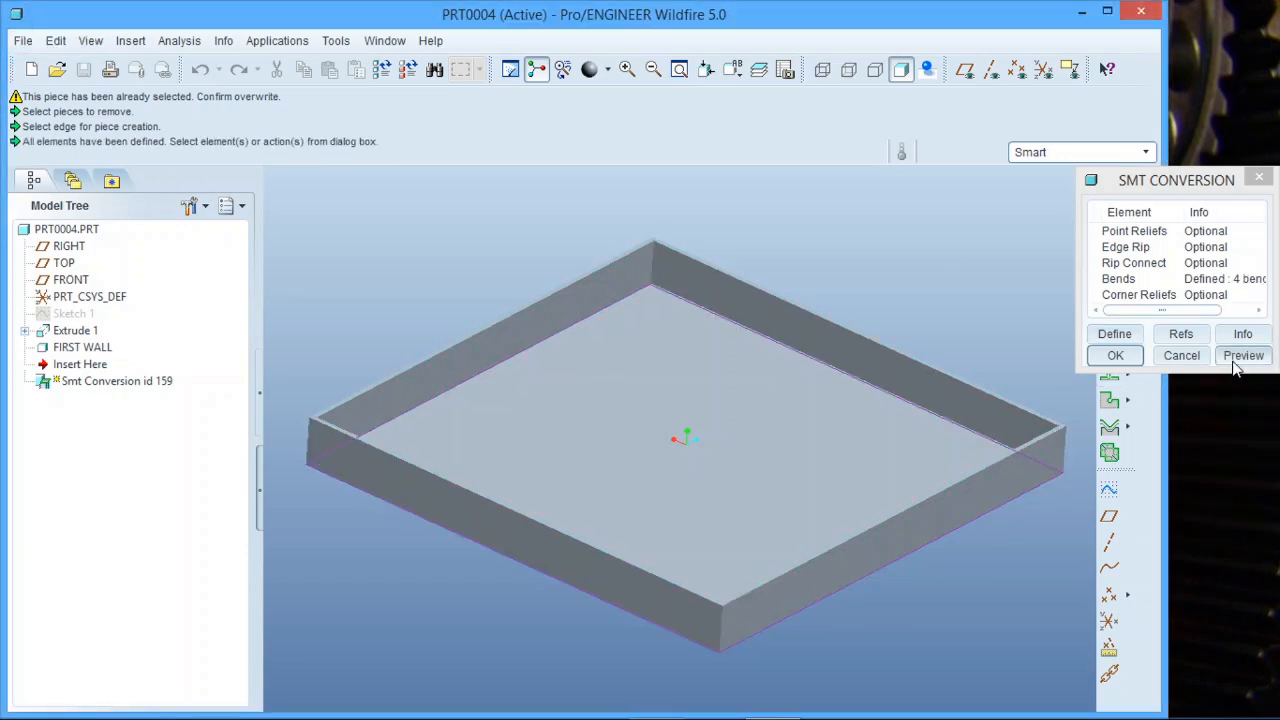
{"action": "scroll", "coordinate": [700, 684], "scroll_direction": "down", "scroll_amount": 2}
{"action": "middle_click_drag", "start_coordinate": [700, 682], "coordinate": [709, 656]}
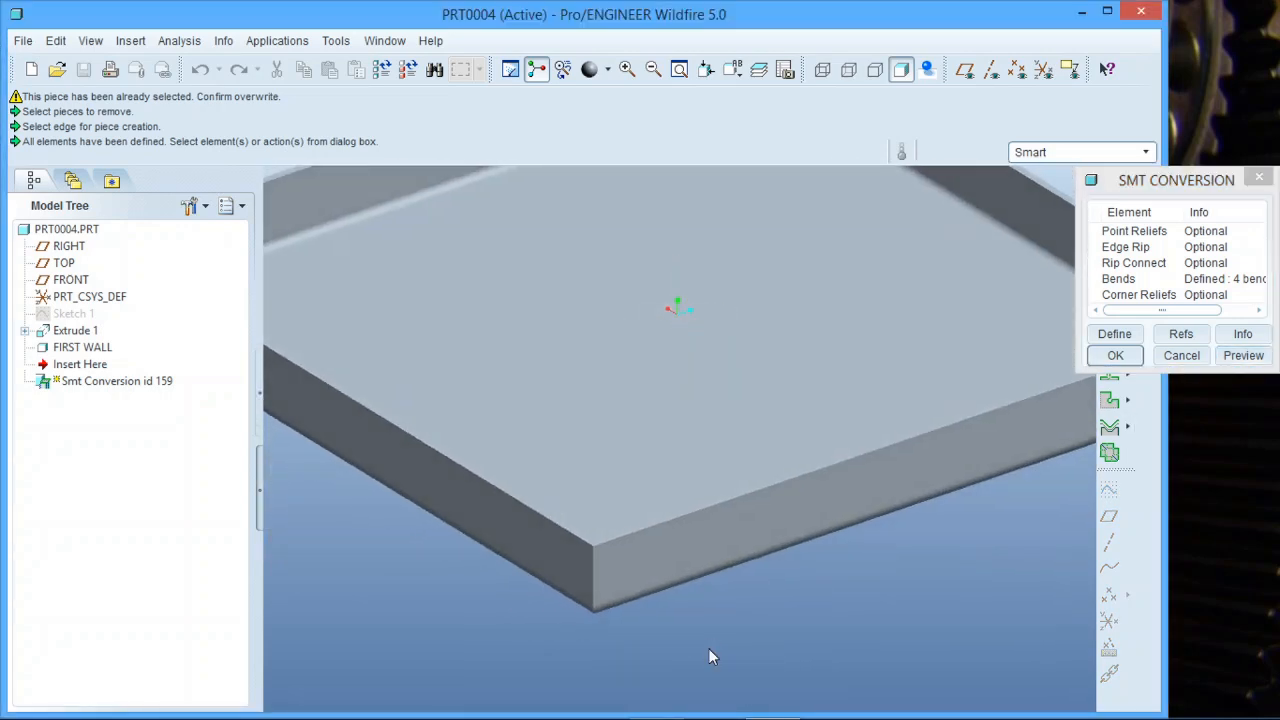
{"action": "left_click", "coordinate": [1156, 281]}
{"action": "left_click", "coordinate": [1114, 334]}
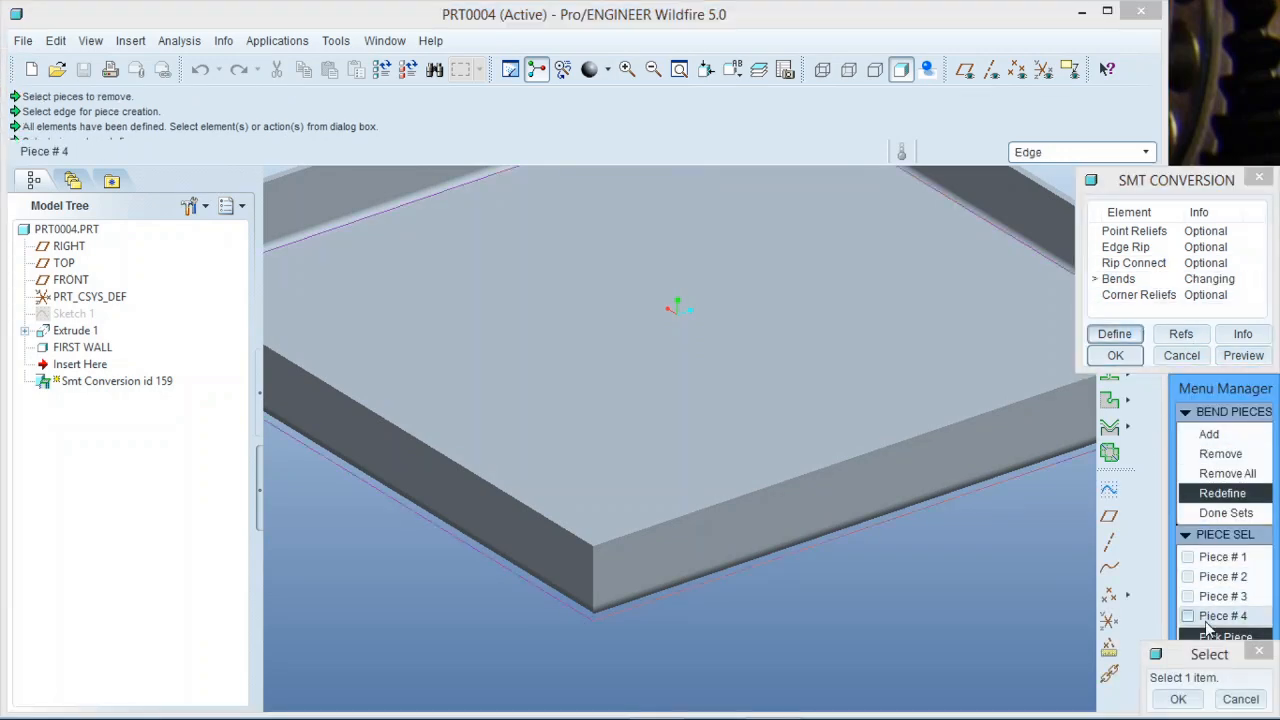
{"action": "left_click_drag", "start_coordinate": [1200, 654], "coordinate": [1017, 598]}
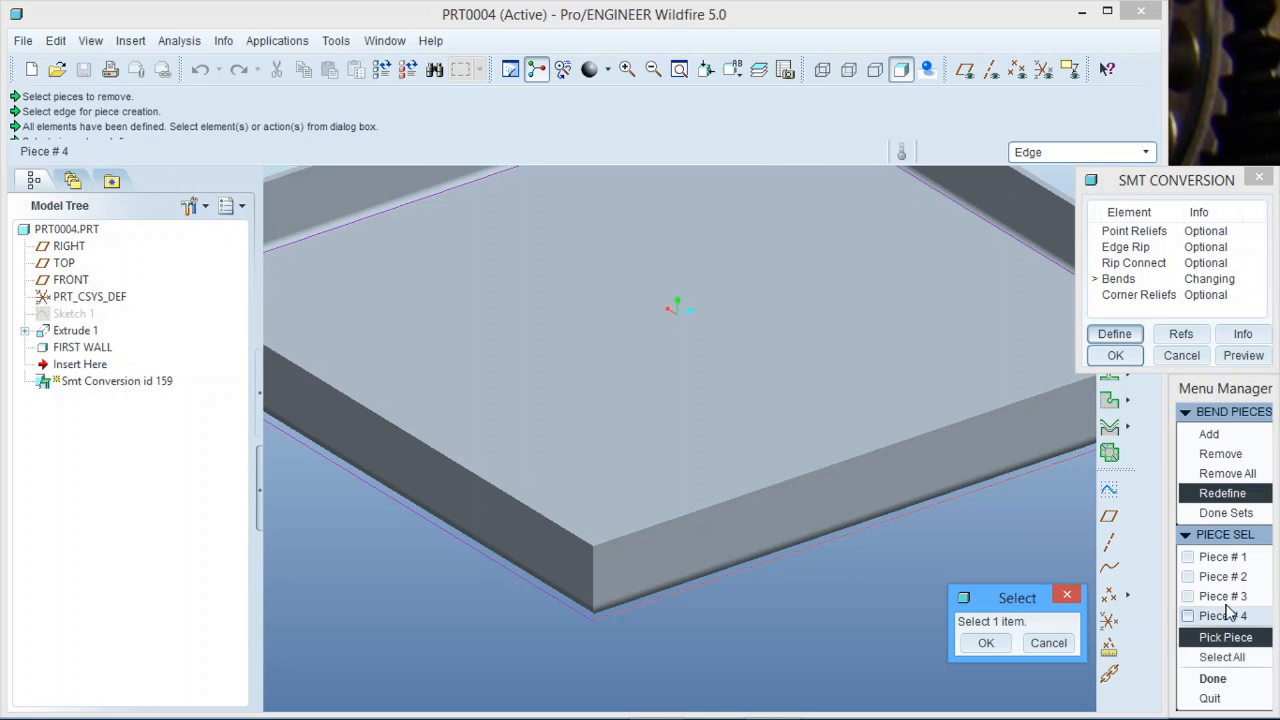
{"action": "left_click", "coordinate": [1213, 678]}
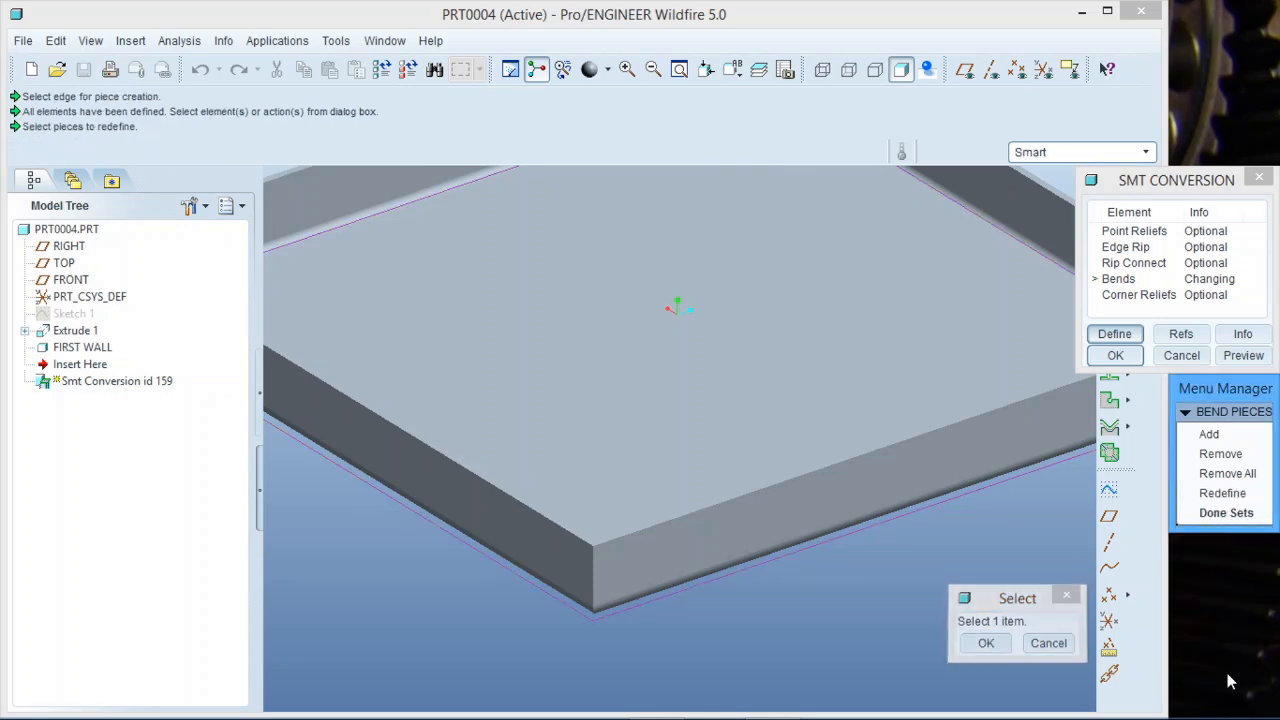
{"action": "left_click", "coordinate": [1226, 513]}
Complete the sheet metal conversion with its bends and inspect the tray's corner up close
{"action": "scroll", "coordinate": [891, 593], "scroll_direction": "down", "scroll_amount": 5}
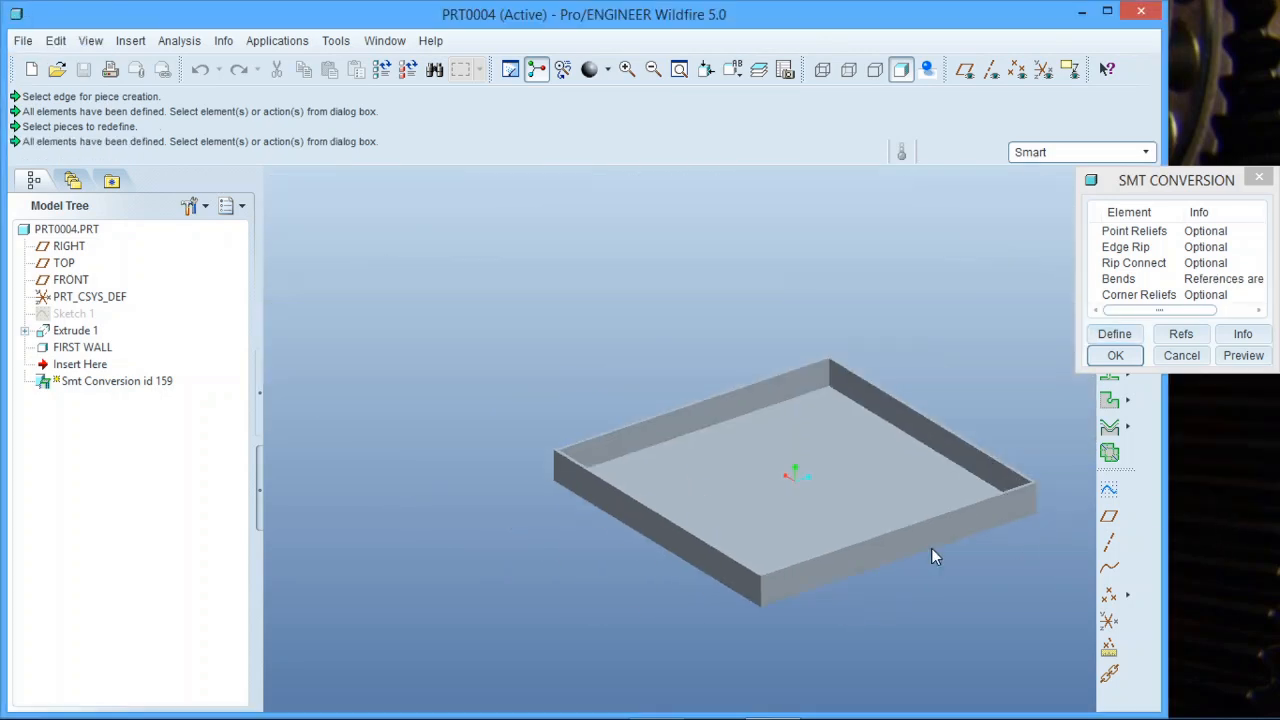
{"action": "scroll", "coordinate": [1067, 470], "scroll_direction": "up", "scroll_amount": 3}
{"action": "scroll", "coordinate": [845, 585], "scroll_direction": "down", "scroll_amount": 3}
{"action": "scroll", "coordinate": [875, 565], "scroll_direction": "up", "scroll_amount": 2}
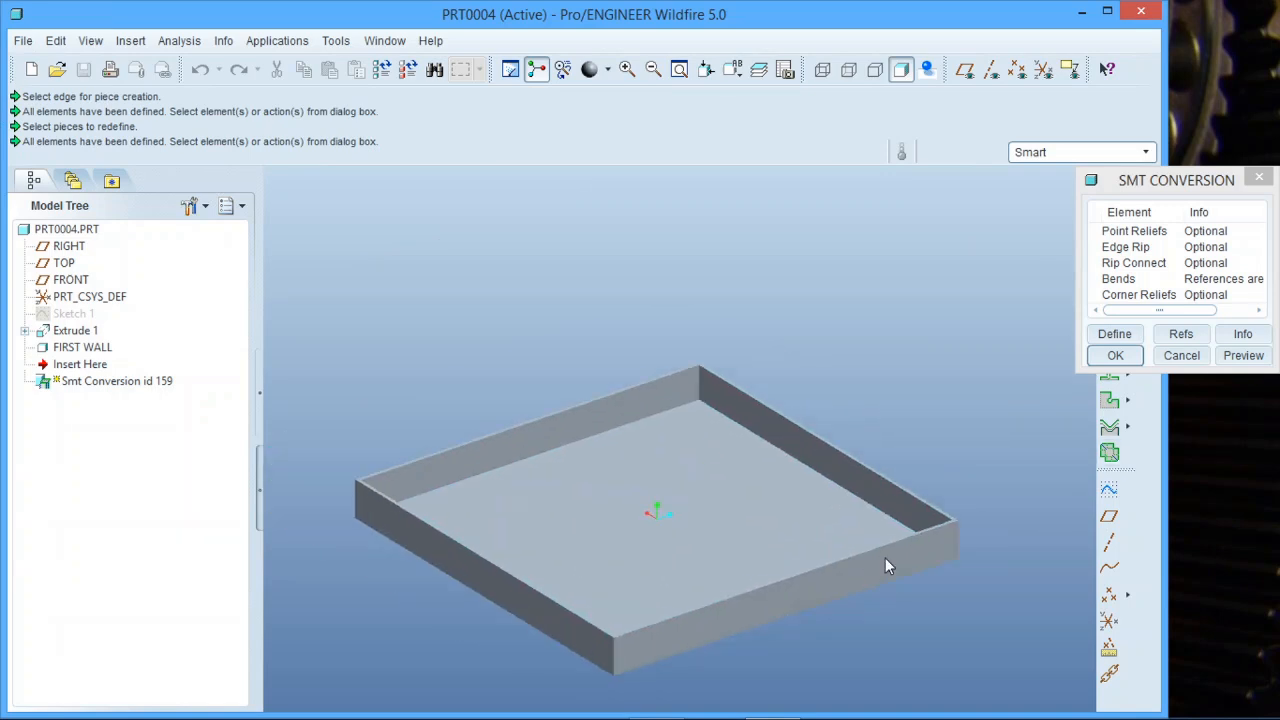
{"action": "left_click", "coordinate": [1115, 355]}
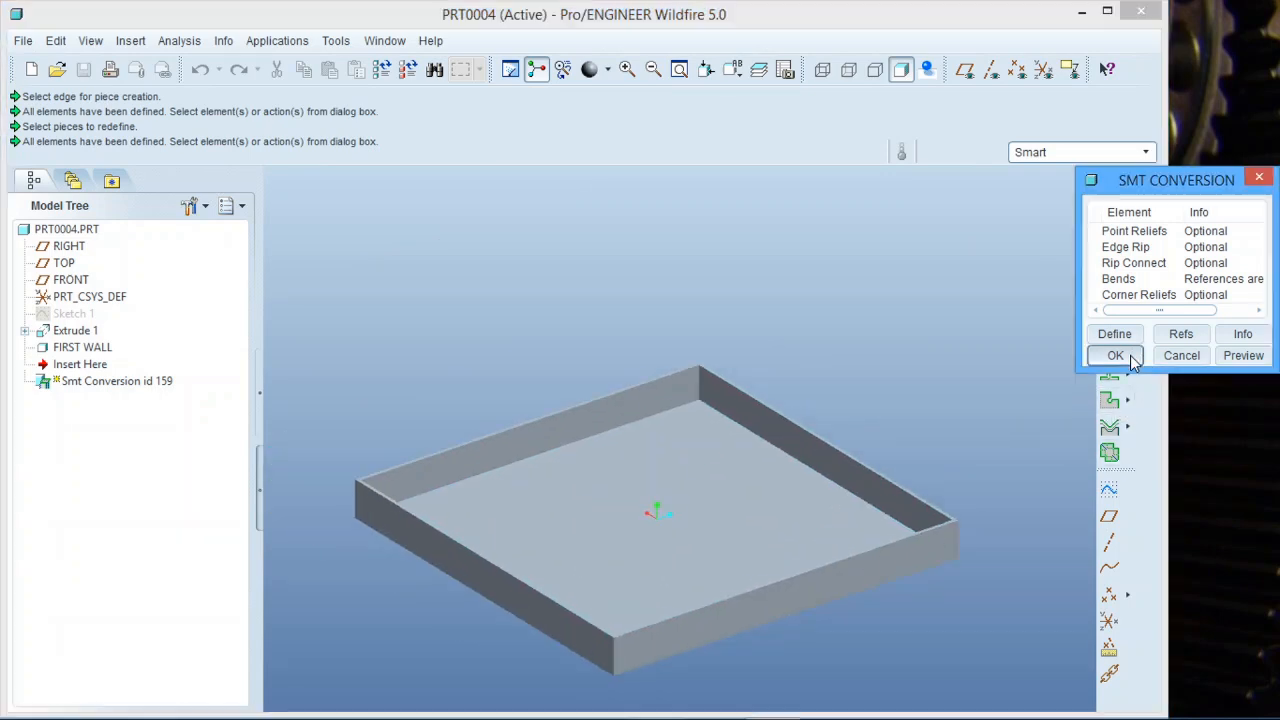
{"action": "left_click", "coordinate": [1008, 378]}
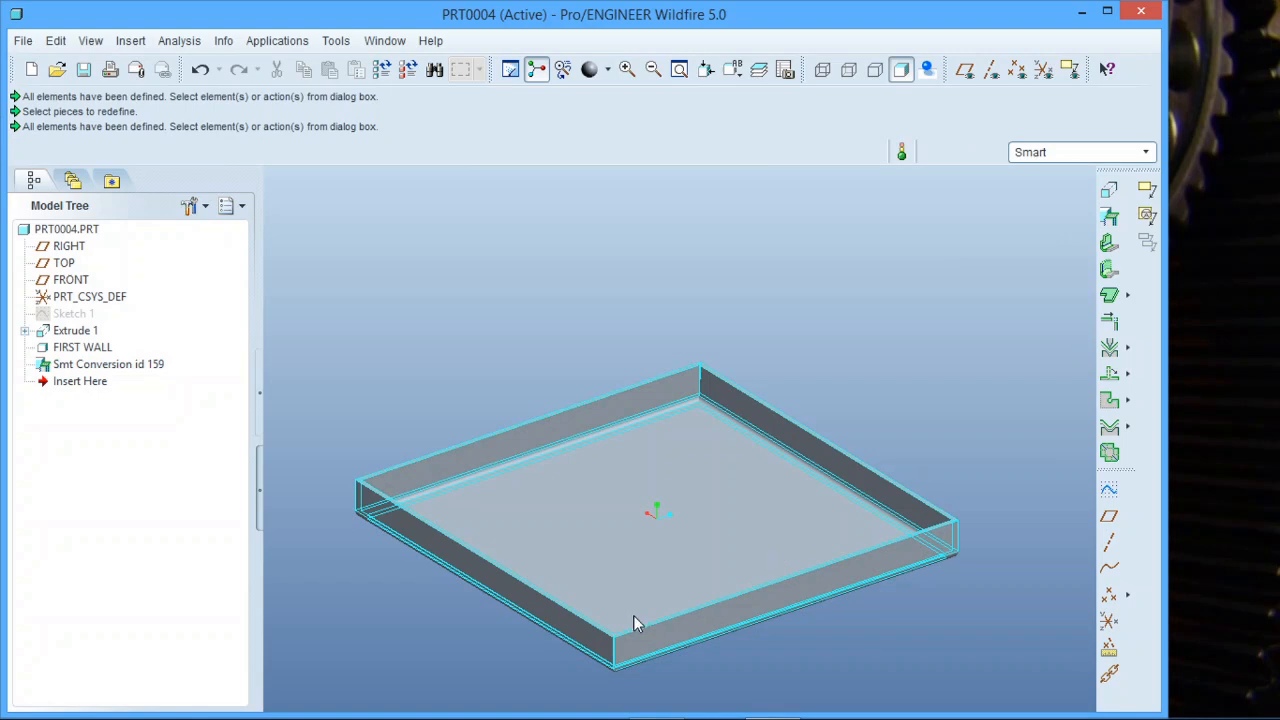
{"action": "middle_click_drag", "start_coordinate": [622, 626], "coordinate": [652, 632]}
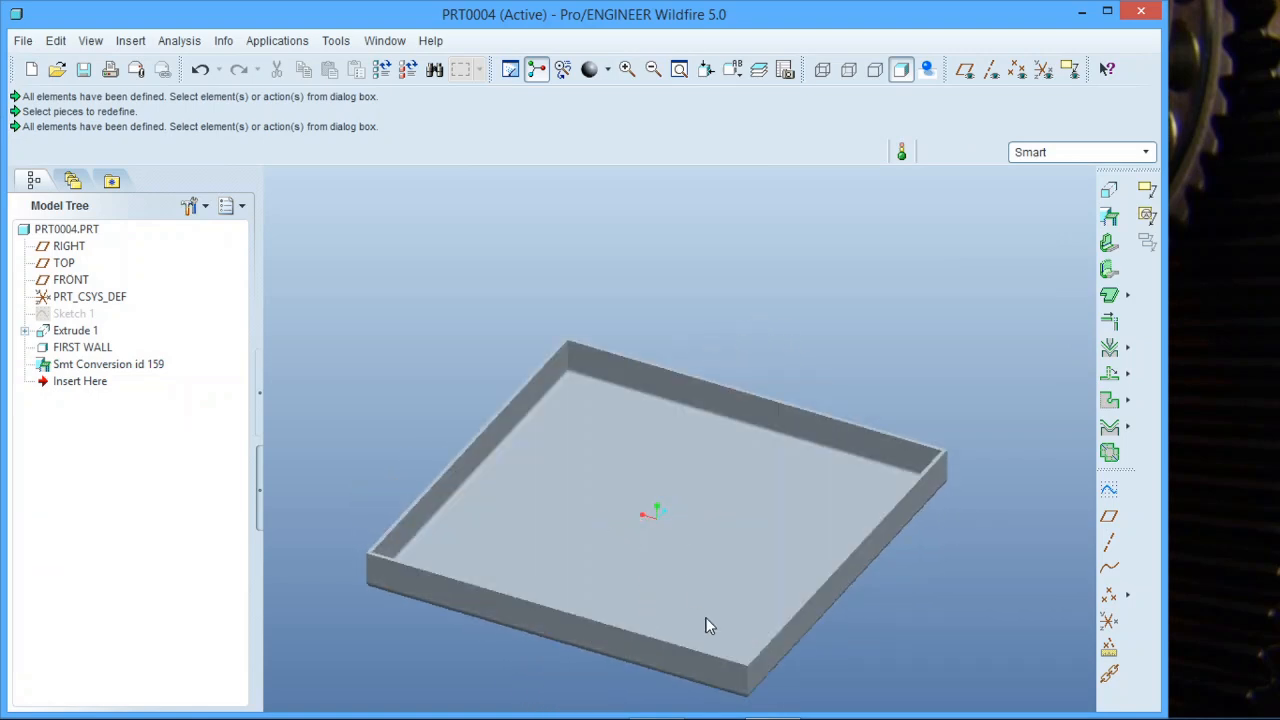
{"action": "scroll", "coordinate": [706, 626], "scroll_direction": "up", "scroll_amount": 5}
{"action": "scroll", "coordinate": [736, 618], "scroll_direction": "down", "scroll_amount": 6}
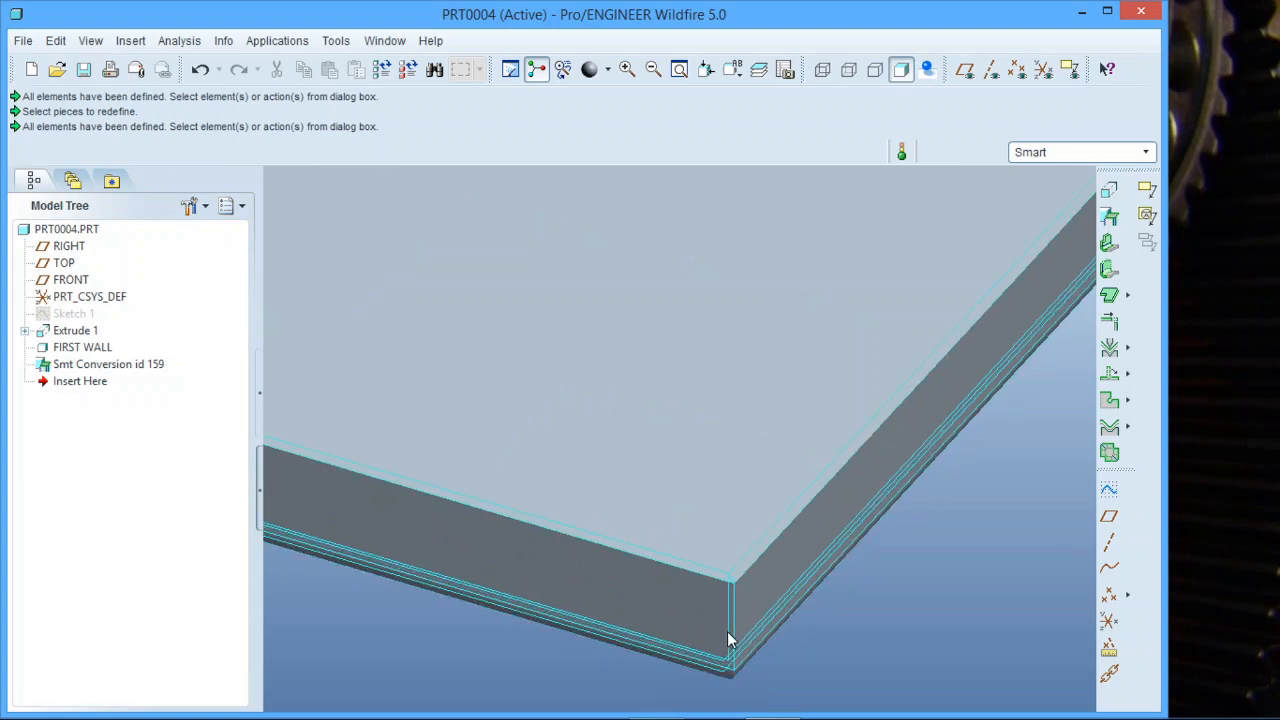
Start a second sheet metal conversion and define Edge Rip pieces on three of the tray's vertical corner edges
{"action": "left_click", "coordinate": [1112, 220]}
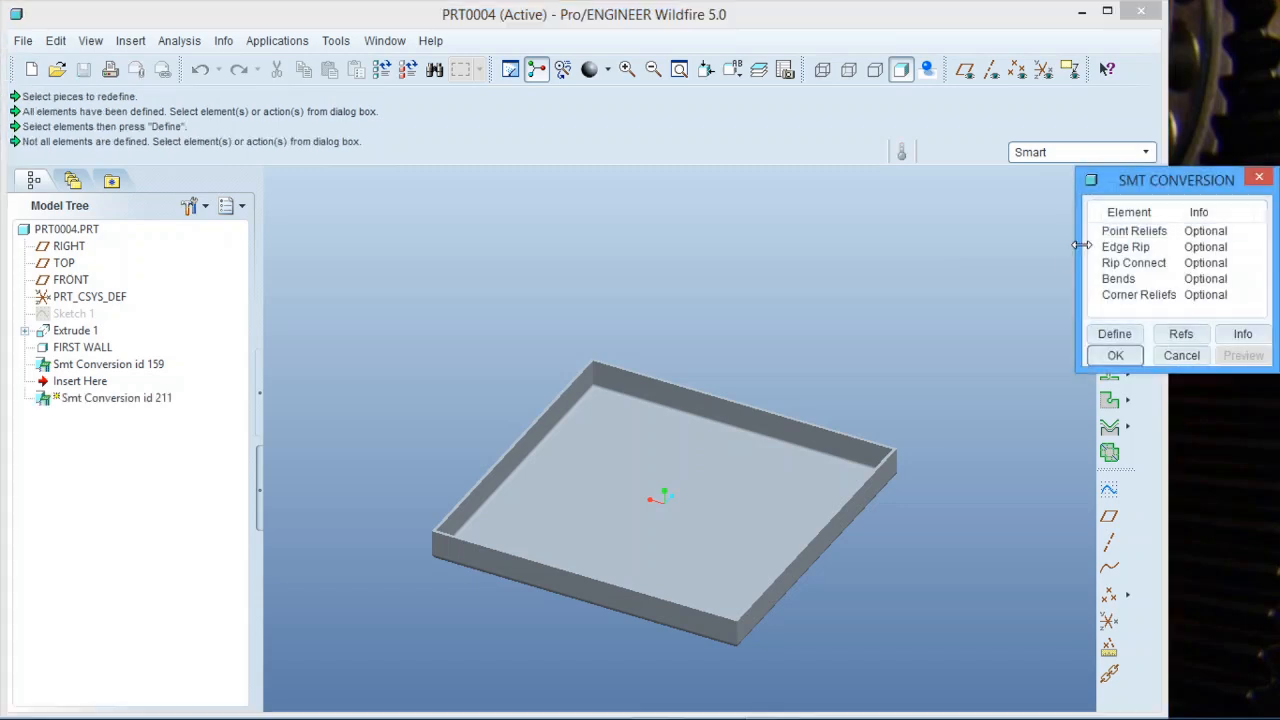
{"action": "left_click", "coordinate": [1113, 247]}
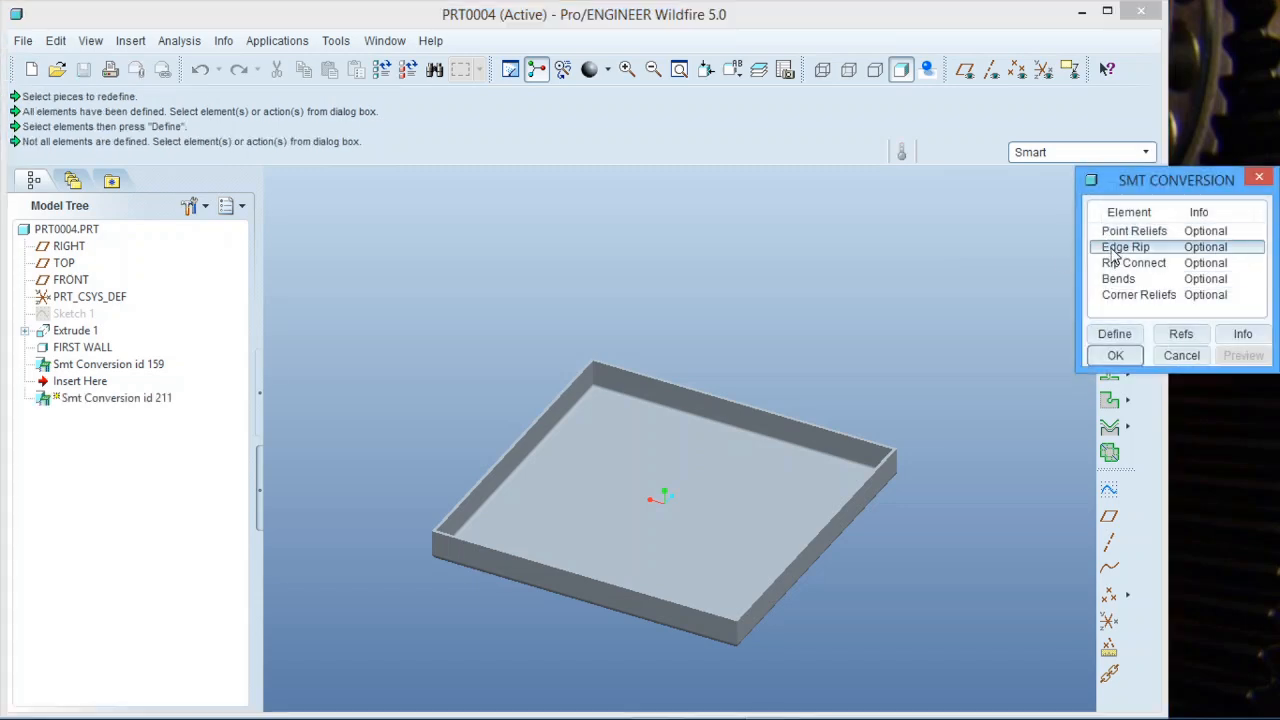
{"action": "left_click", "coordinate": [1116, 336]}
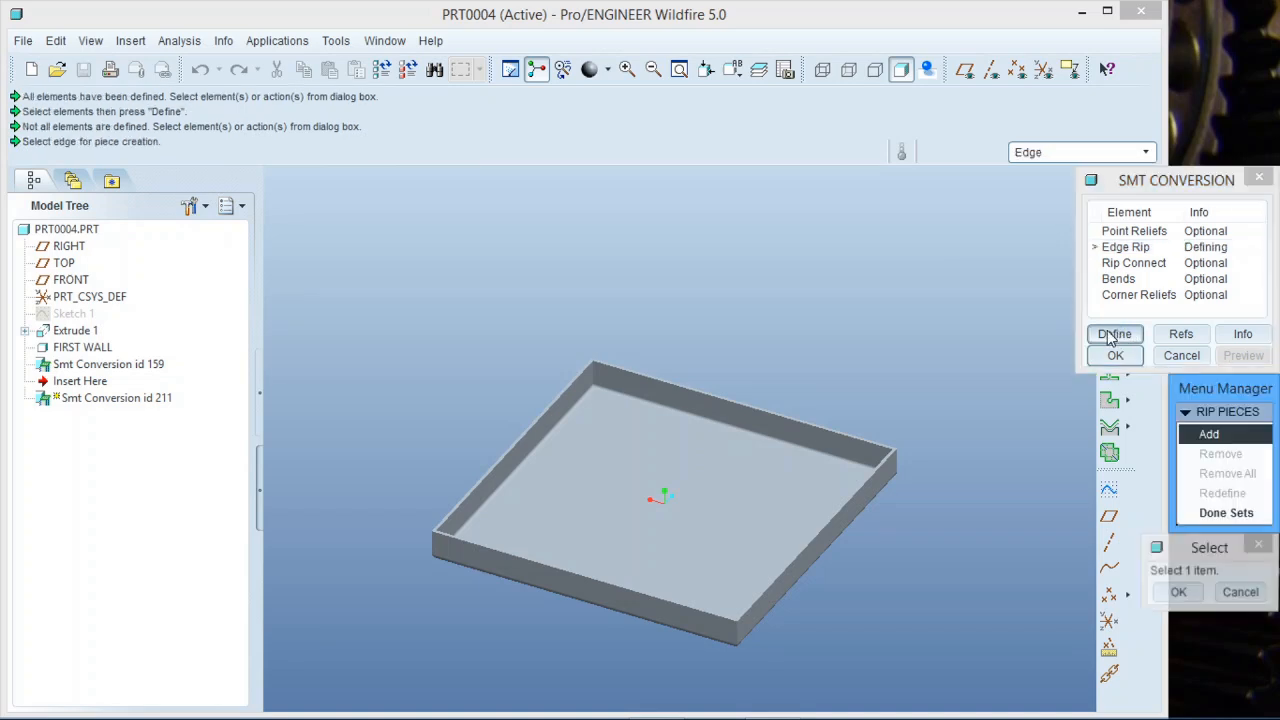
{"action": "left_click", "coordinate": [899, 457]}
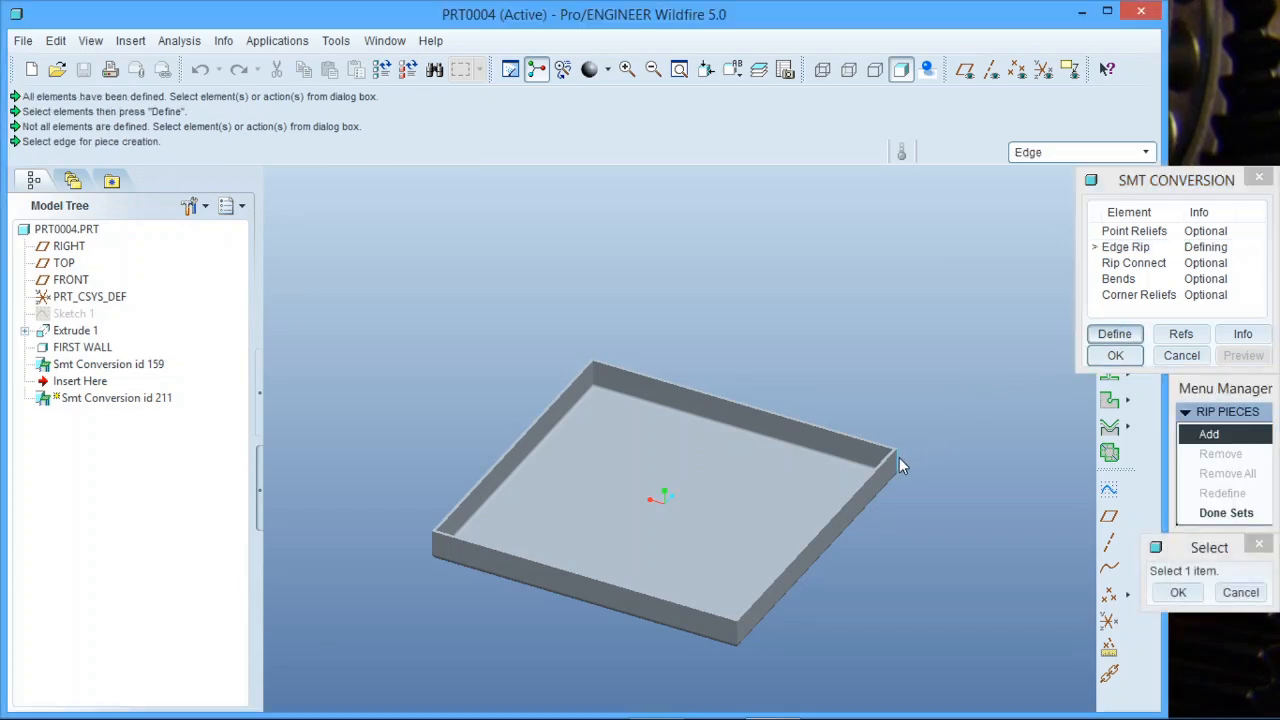
{"action": "left_click", "coordinate": [735, 636]}
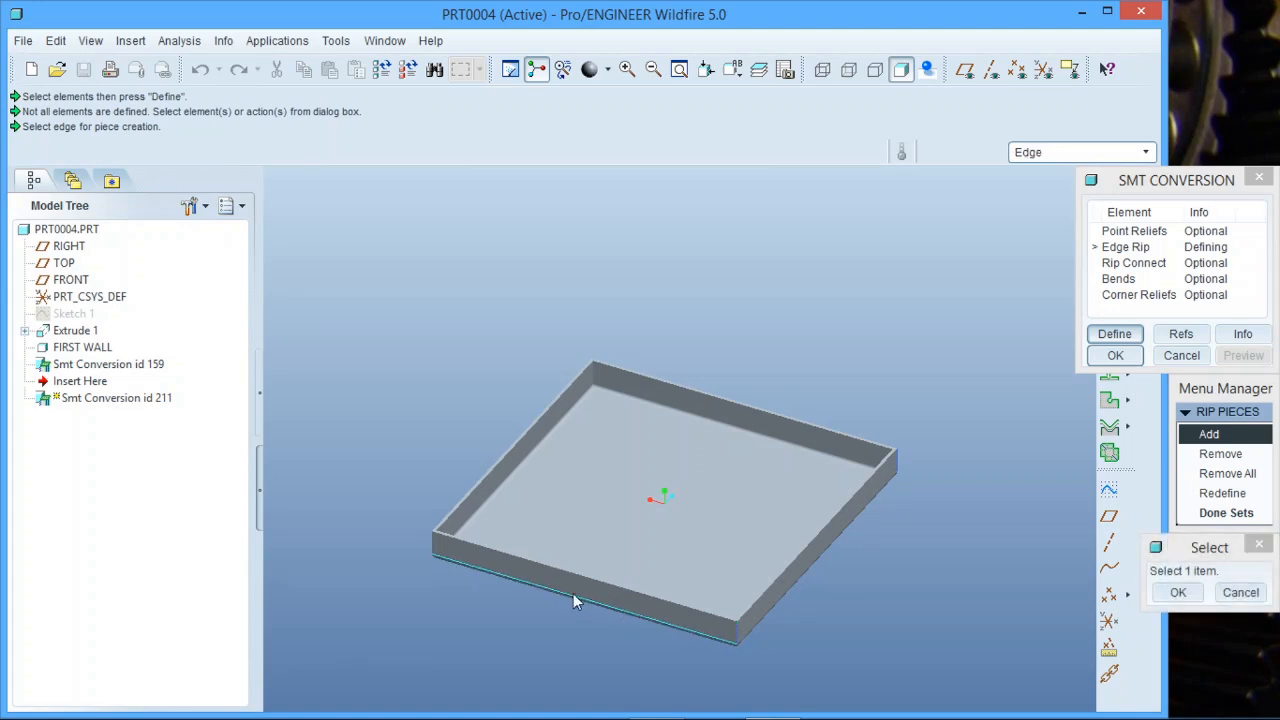
{"action": "left_click", "coordinate": [430, 545]}
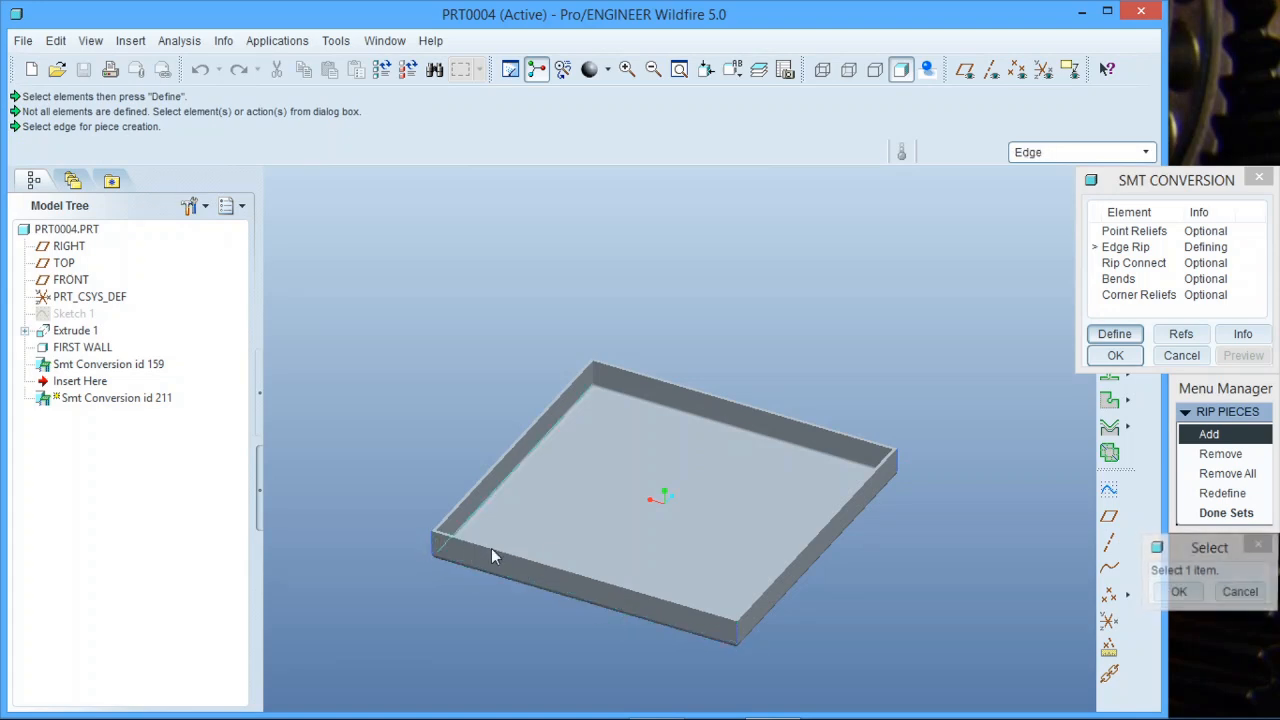
Add the tray's remaining vertical corner edge as a rip piece and finish the rip set
{"action": "middle_click_drag", "start_coordinate": [491, 551], "coordinate": [768, 524]}
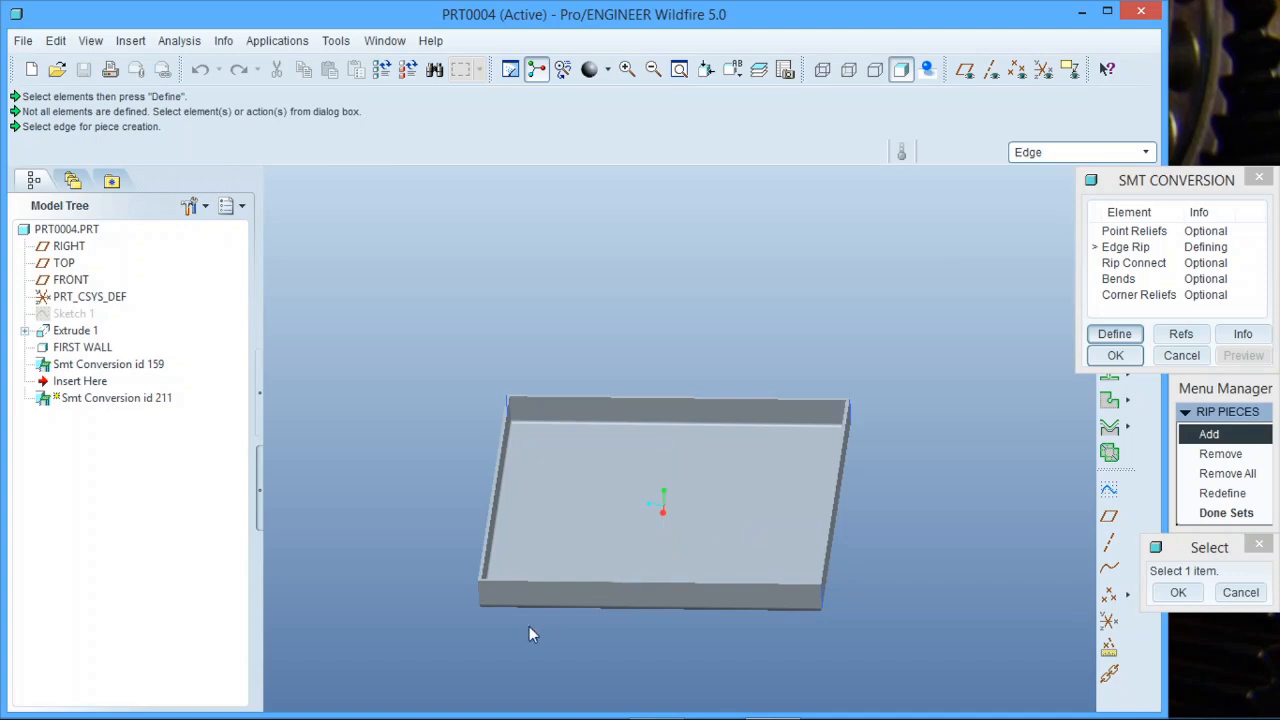
{"action": "scroll", "coordinate": [475, 607], "scroll_direction": "down", "scroll_amount": 3}
{"action": "left_click", "coordinate": [466, 574]}
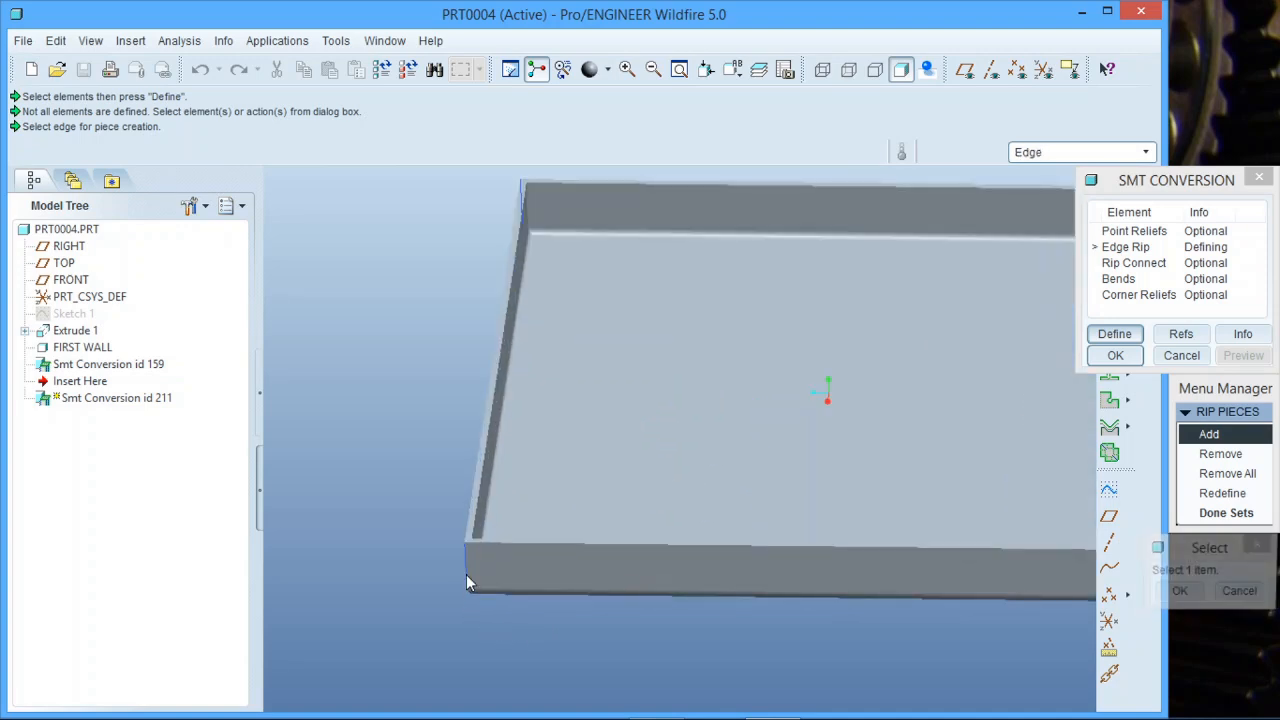
{"action": "scroll", "coordinate": [397, 565], "scroll_direction": "up", "scroll_amount": 4}
{"action": "middle_click_drag", "start_coordinate": [490, 529], "coordinate": [843, 569]}
{"action": "scroll", "coordinate": [866, 490], "scroll_direction": "down", "scroll_amount": 2}
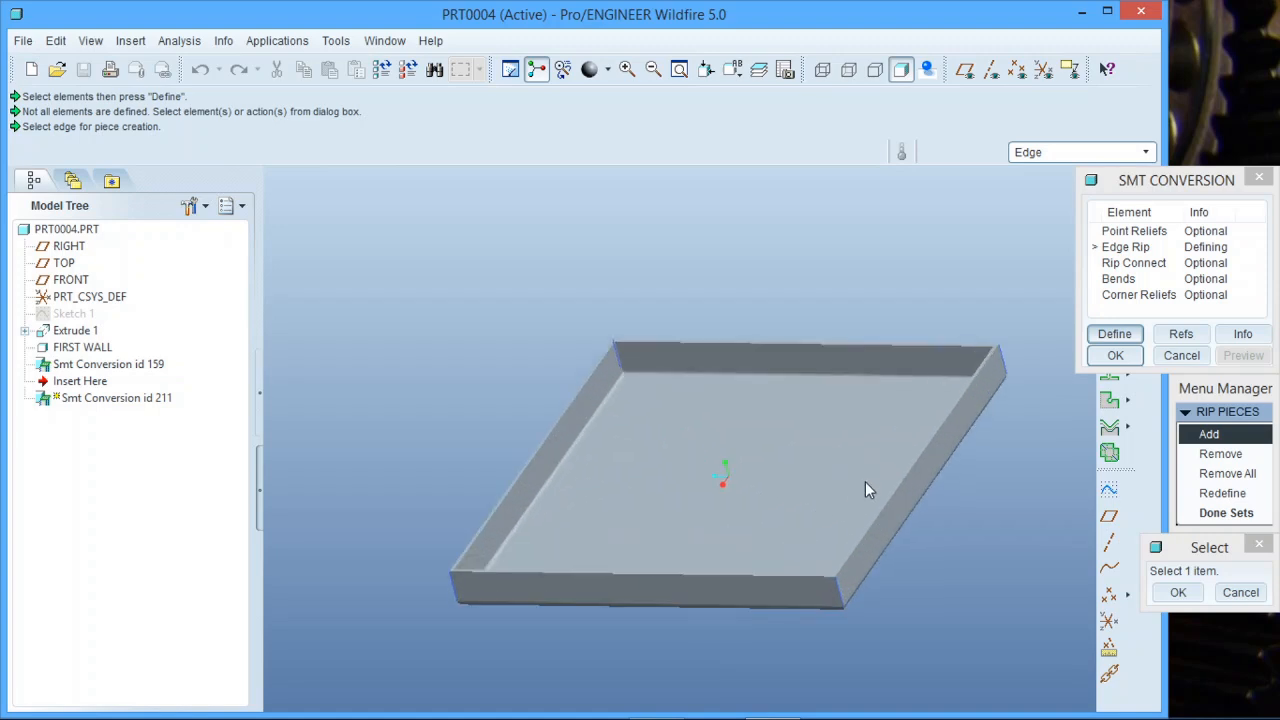
{"action": "left_click", "coordinate": [1178, 592]}
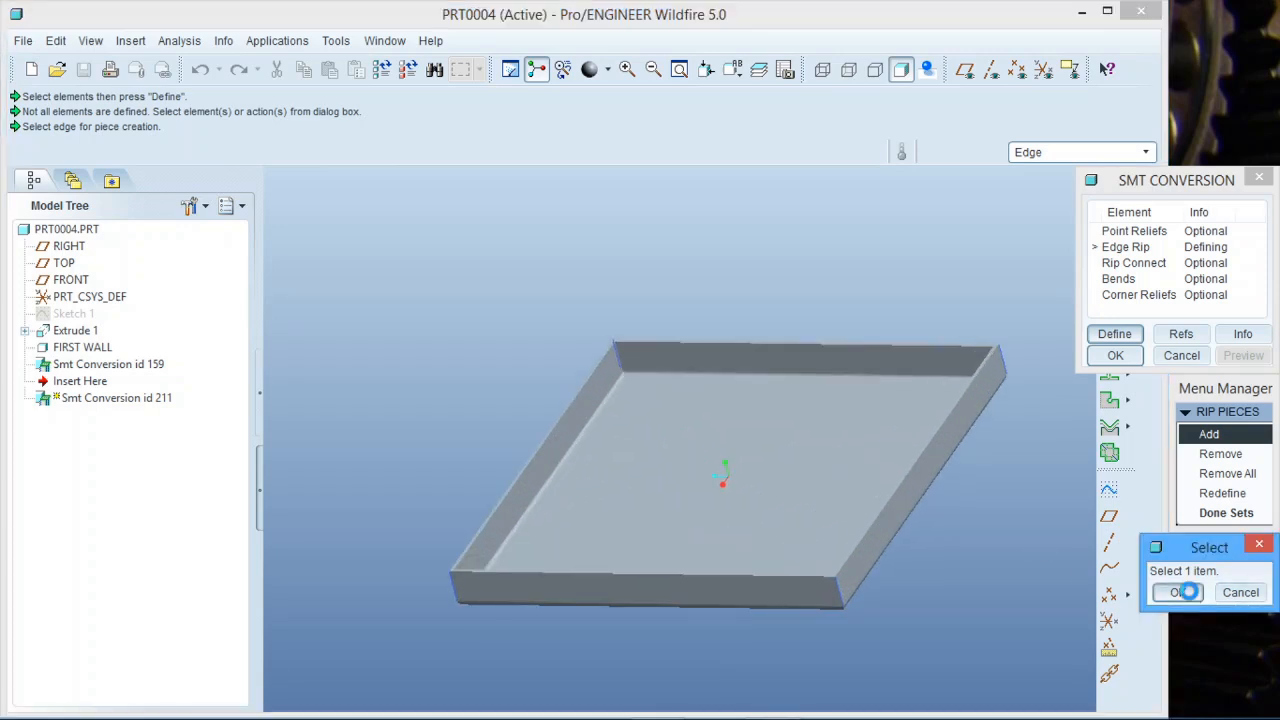
{"action": "left_click", "coordinate": [1226, 513]}
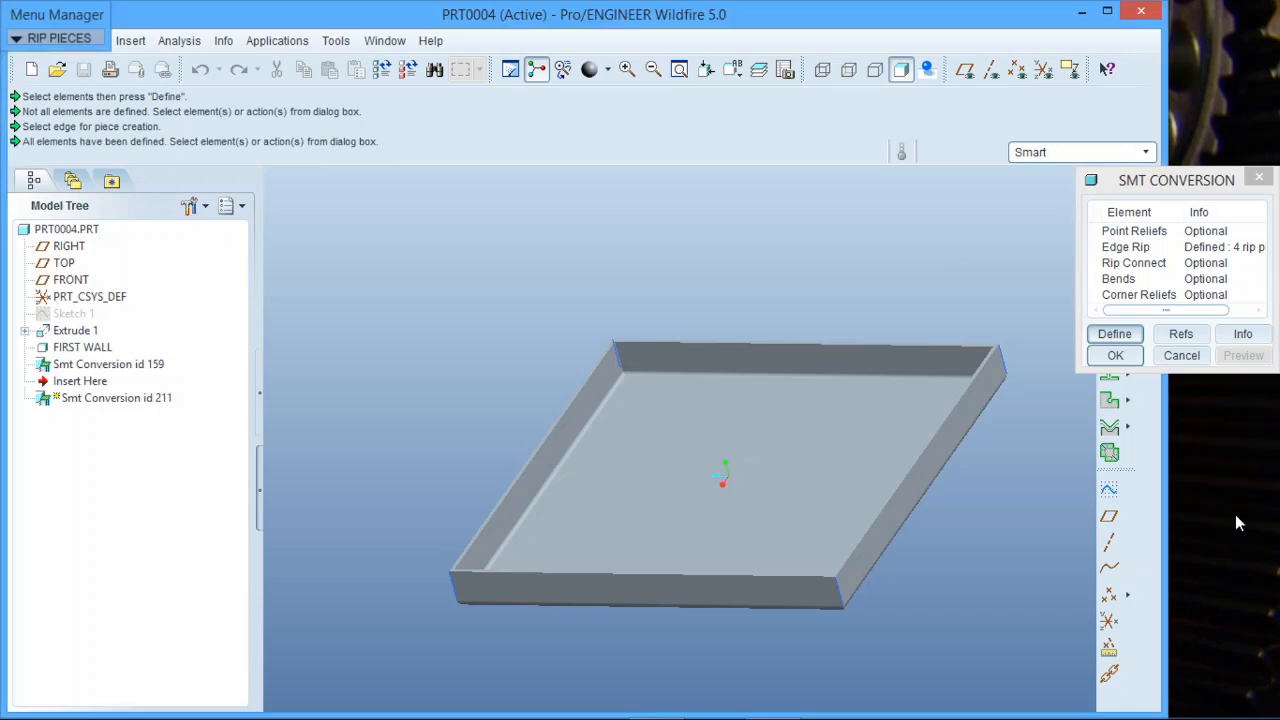
Preview the edge rips up close at a tray corner and complete the second conversion
{"action": "left_click", "coordinate": [1243, 355]}
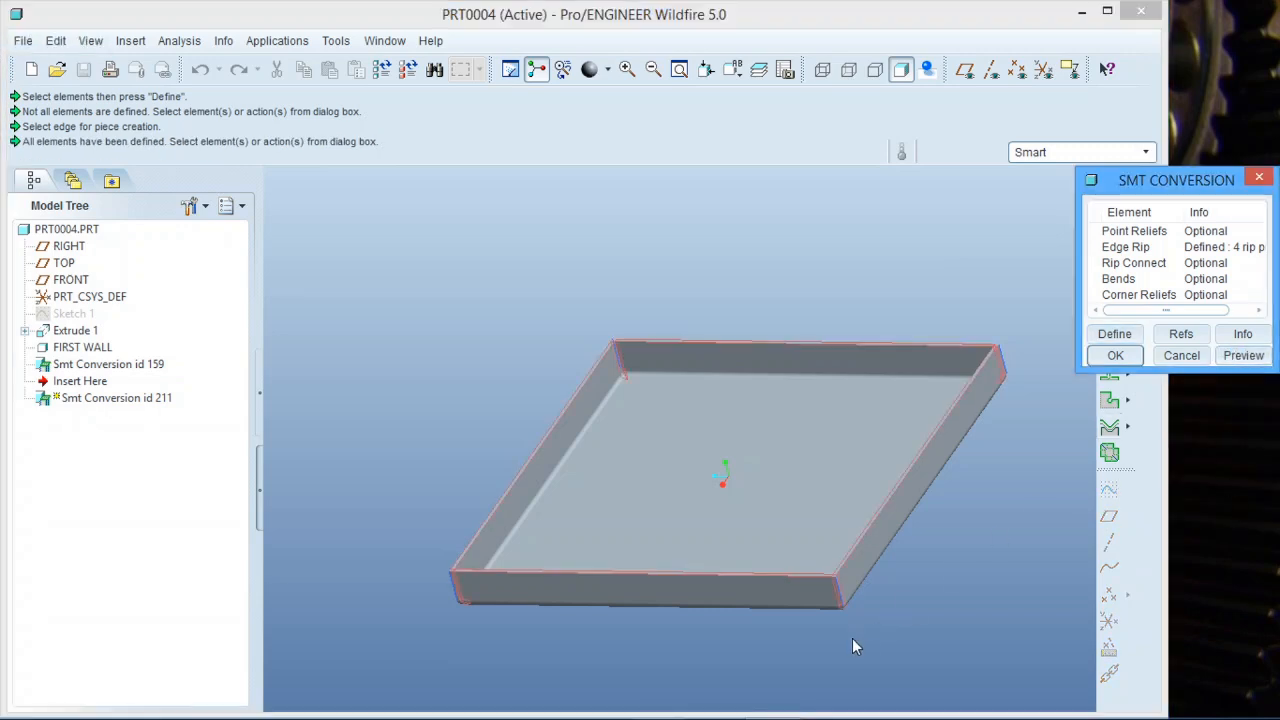
{"action": "scroll", "coordinate": [853, 584], "scroll_direction": "down", "scroll_amount": 4}
{"action": "scroll", "coordinate": [855, 582], "scroll_direction": "down", "scroll_amount": 2}
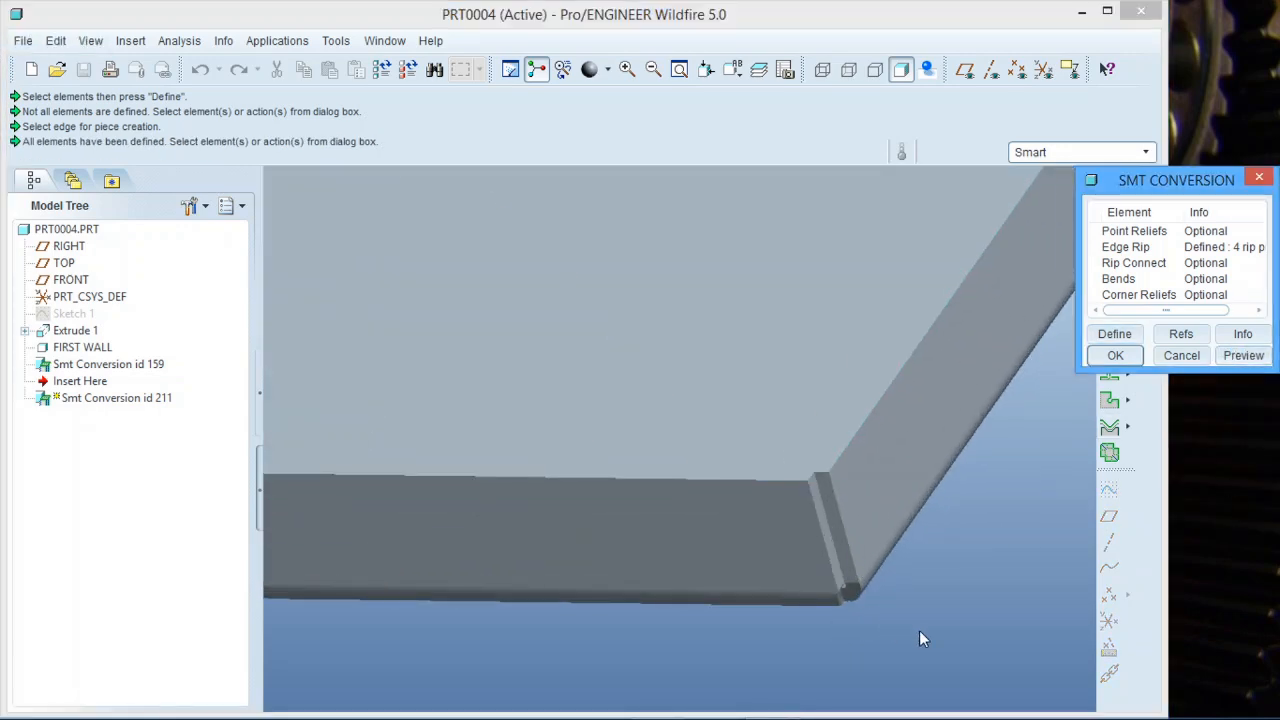
{"action": "scroll", "coordinate": [855, 555], "scroll_direction": "up", "scroll_amount": 5}
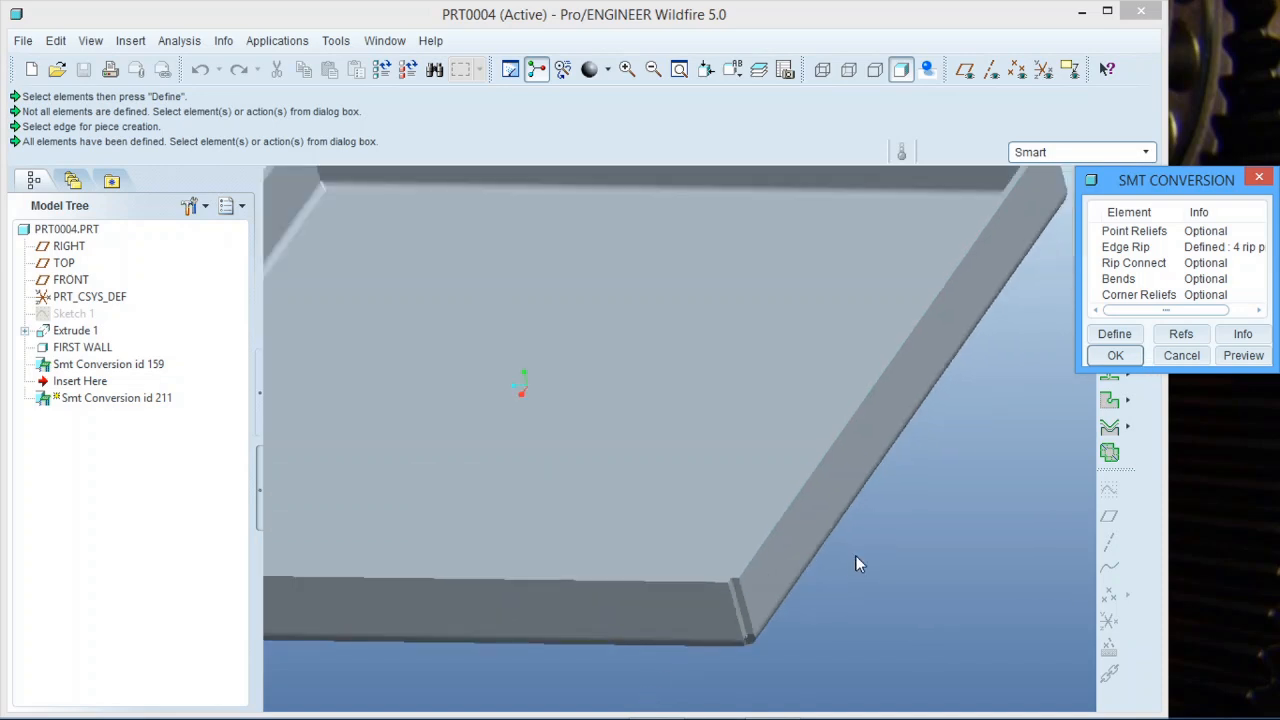
{"action": "left_click", "coordinate": [1114, 356]}
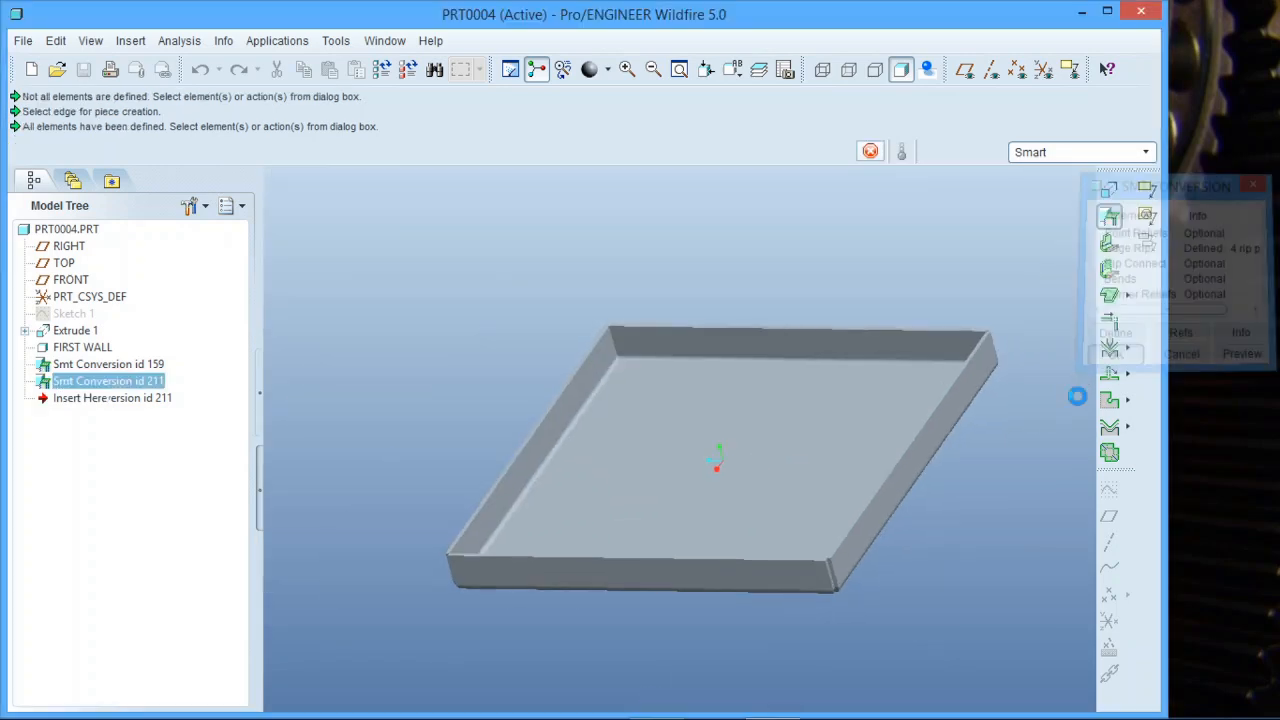
{"action": "mouse_move", "coordinate": [774, 500]}
{"action": "middle_mouse_down"}
{"action": "mouse_move", "coordinate": [833, 489]}
{"action": "mouse_move", "coordinate": [760, 470]}
{"action": "mouse_move", "coordinate": [726, 491]}
{"action": "mouse_move", "coordinate": [771, 466]}
{"action": "mouse_move", "coordinate": [773, 478]}
{"action": "middle_mouse_up"}
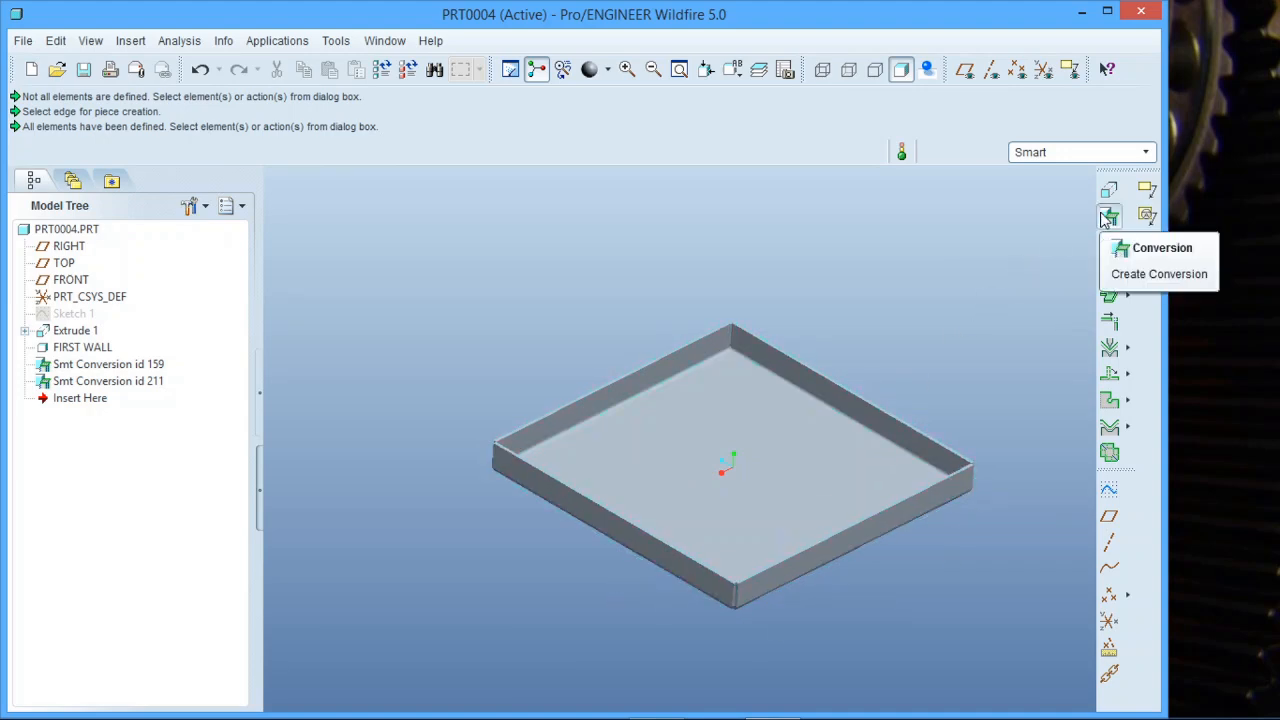
Undo the second sheet metal conversion containing the corner edge rips
{"action": "left_click", "coordinate": [200, 69]}
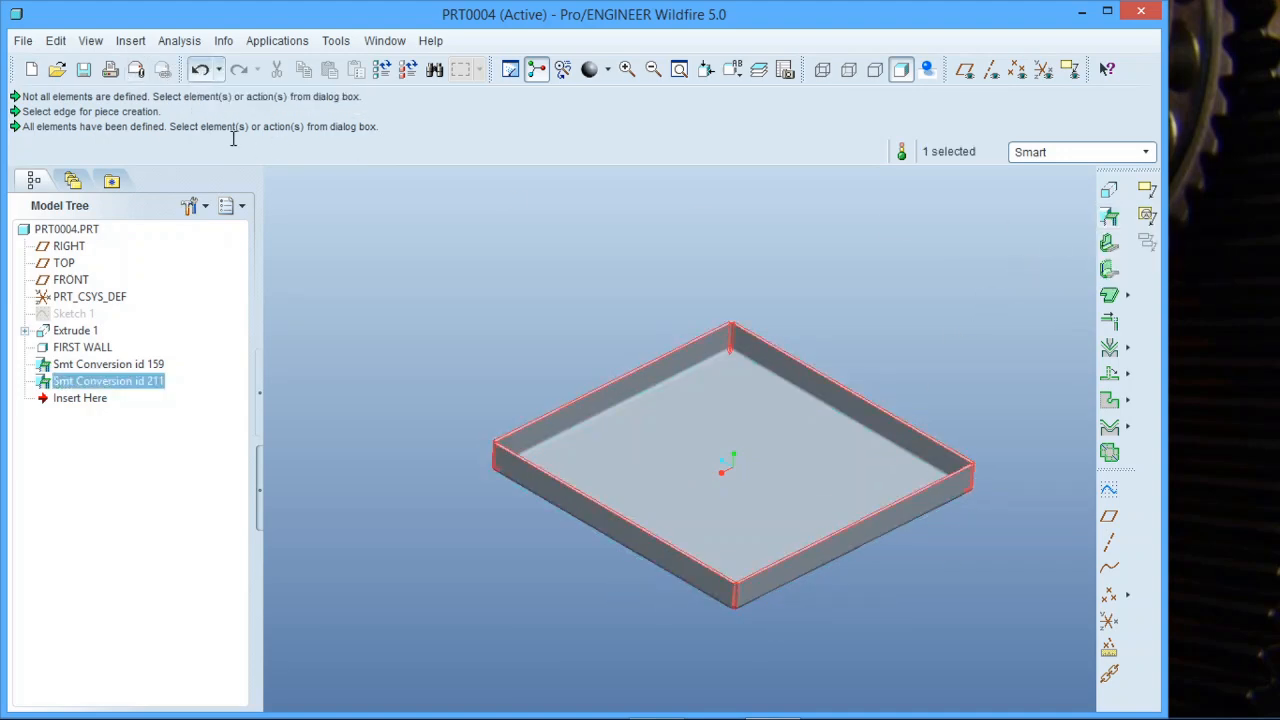
{"action": "left_click", "coordinate": [203, 70]}
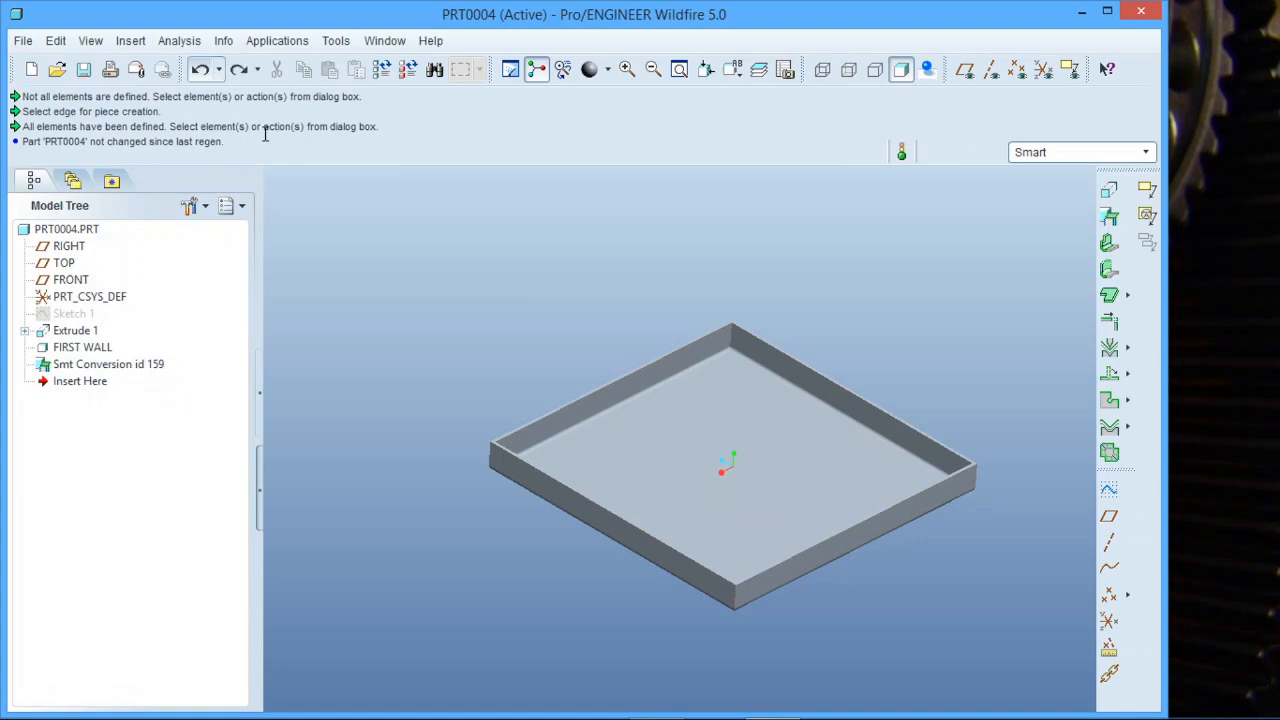
Start a separate rip feature with the Edge Rip option and add the tray's front vertical corner edge
{"action": "left_click", "coordinate": [1127, 401]}
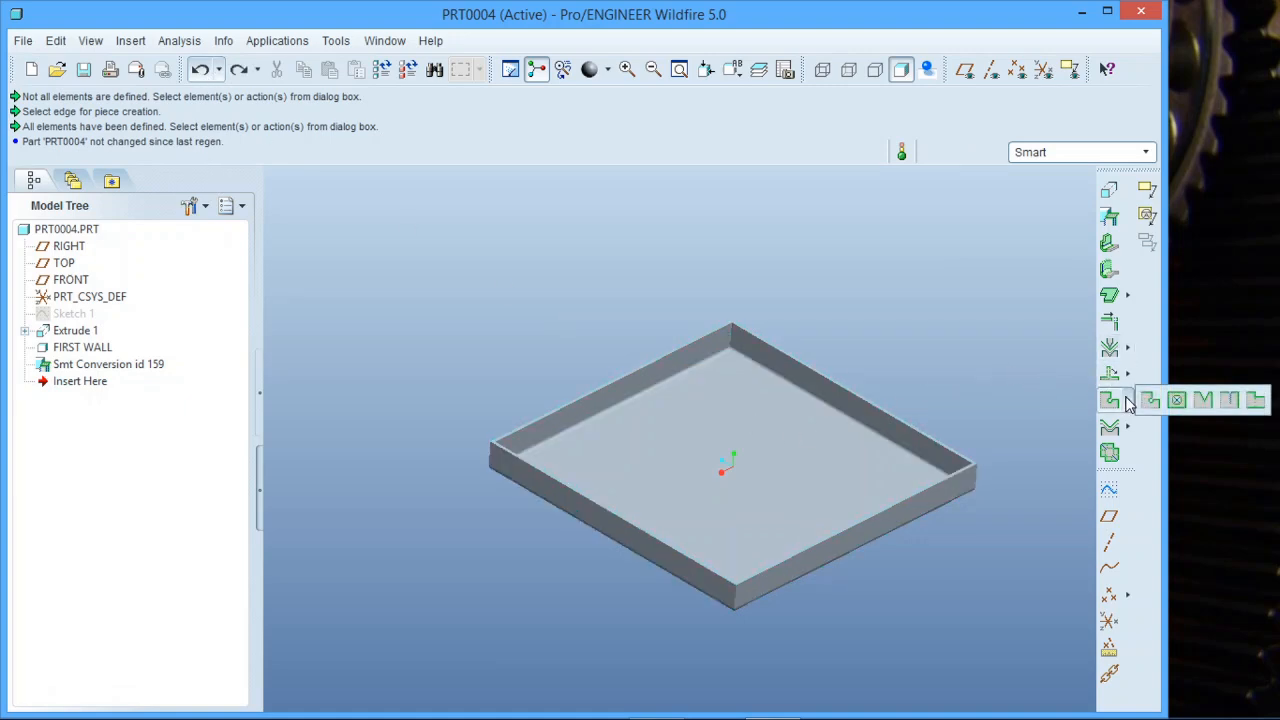
{"action": "left_click", "coordinate": [1229, 401]}
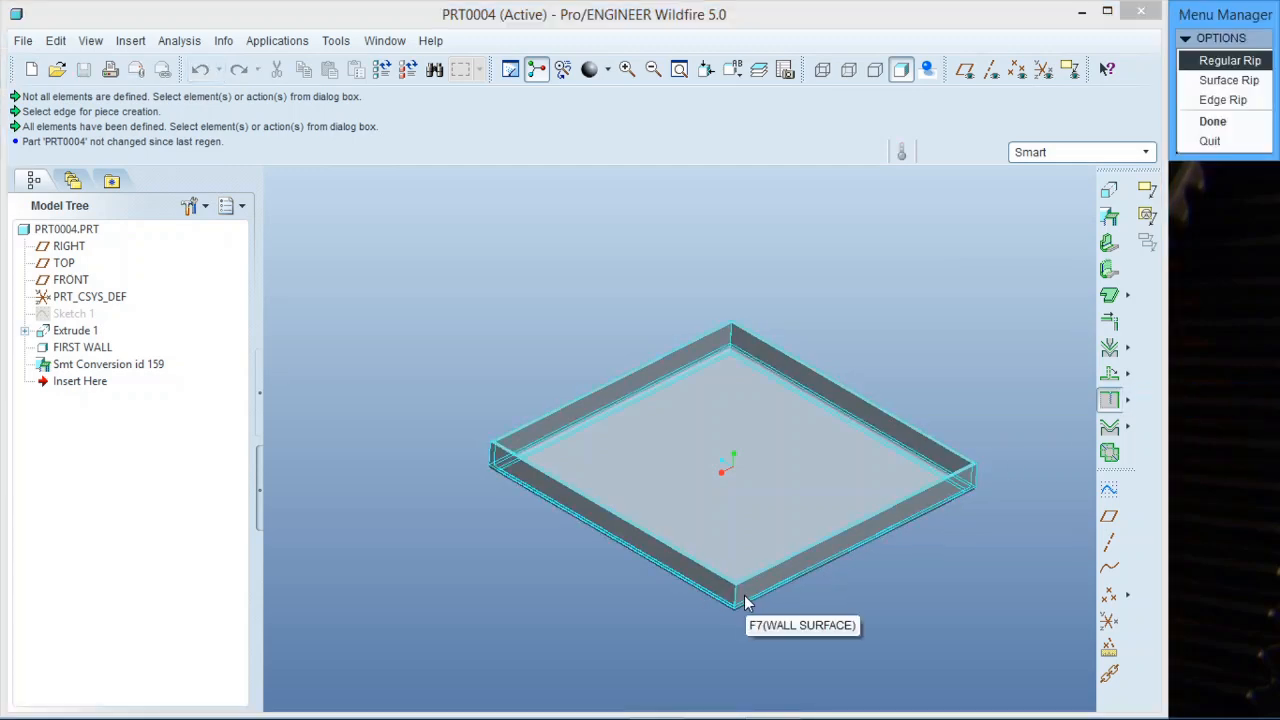
{"action": "scroll", "coordinate": [742, 605], "scroll_direction": "up", "scroll_amount": 3}
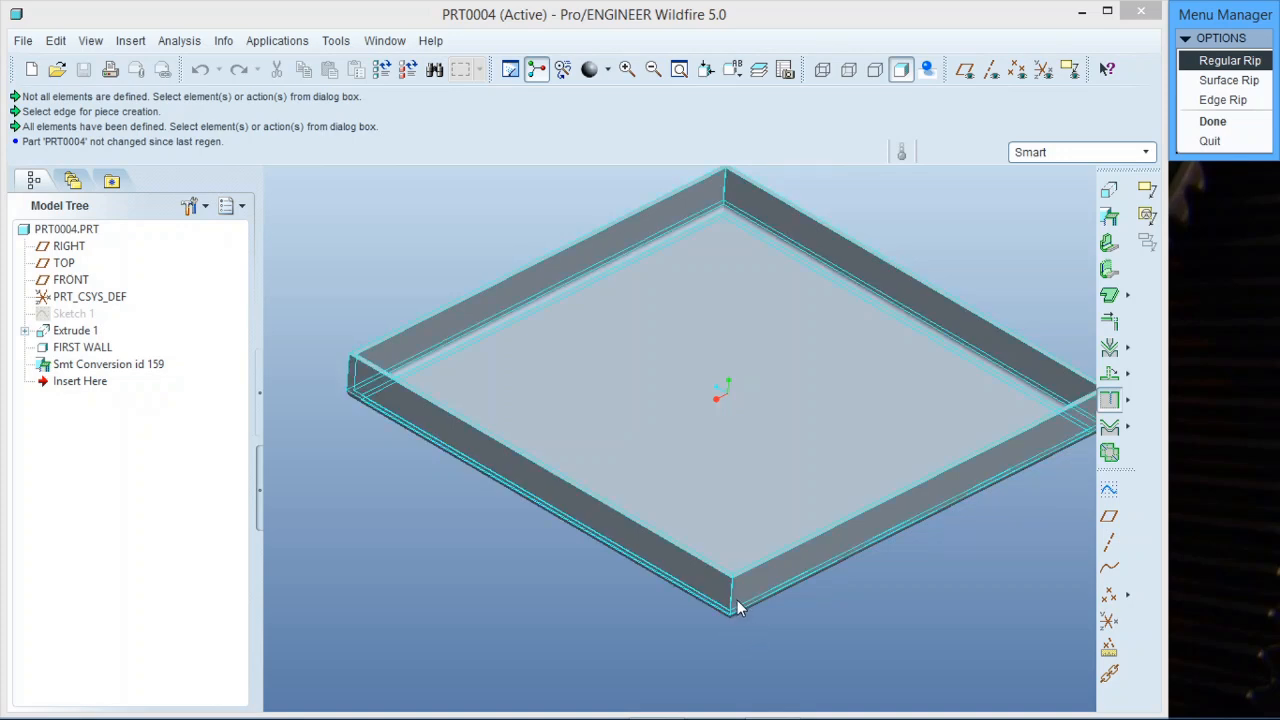
{"action": "left_click", "coordinate": [1238, 104]}
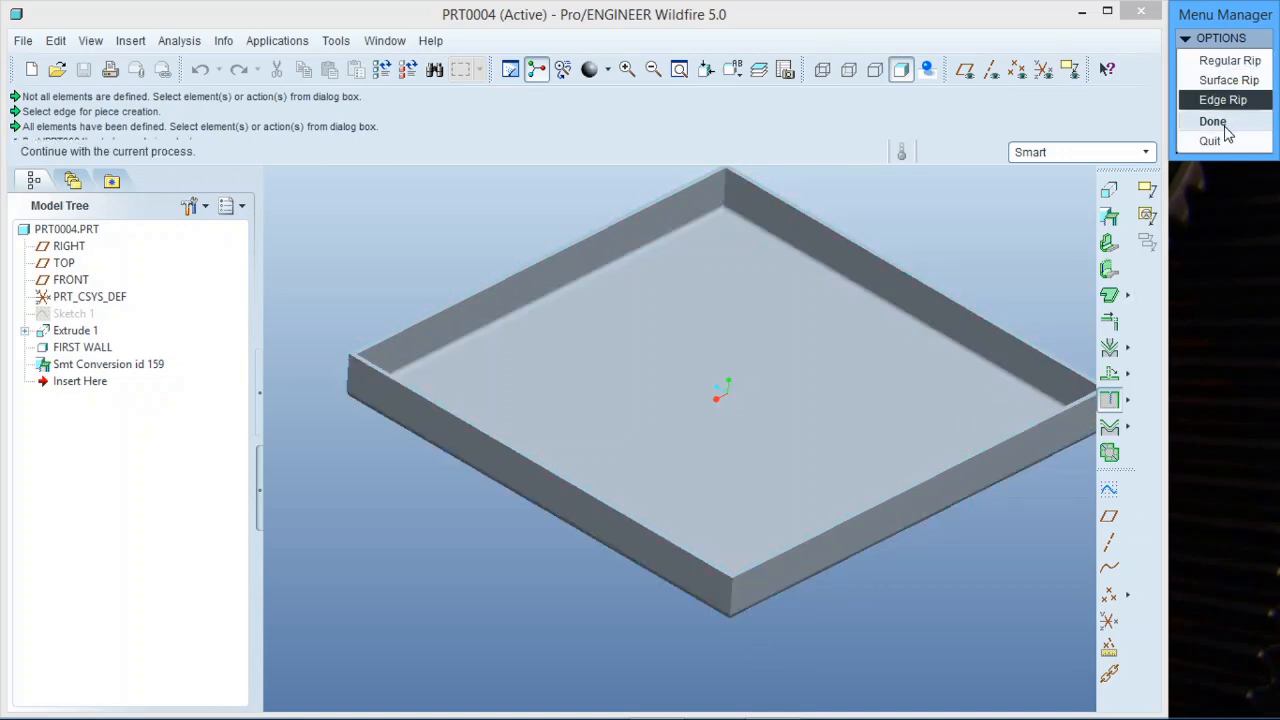
{"action": "left_click", "coordinate": [1225, 126]}
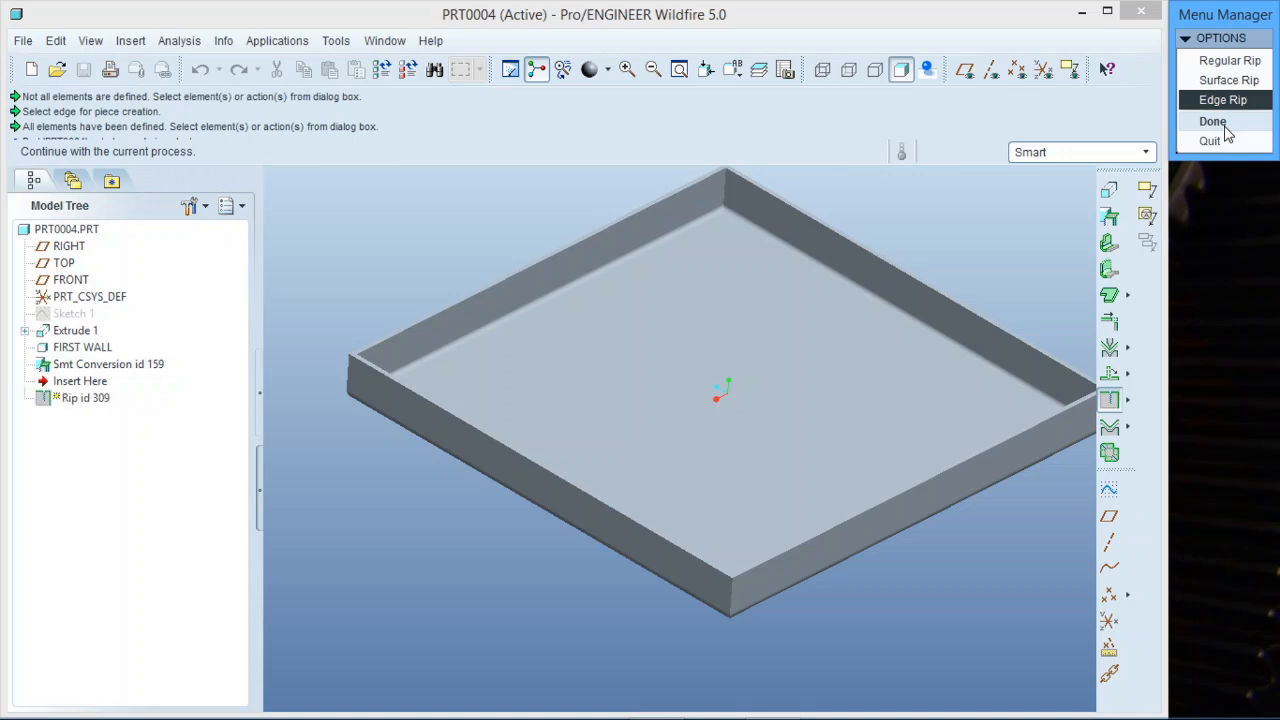
{"action": "left_click", "coordinate": [733, 592]}
{"action": "scroll", "coordinate": [629, 620], "scroll_direction": "up", "scroll_amount": 3}
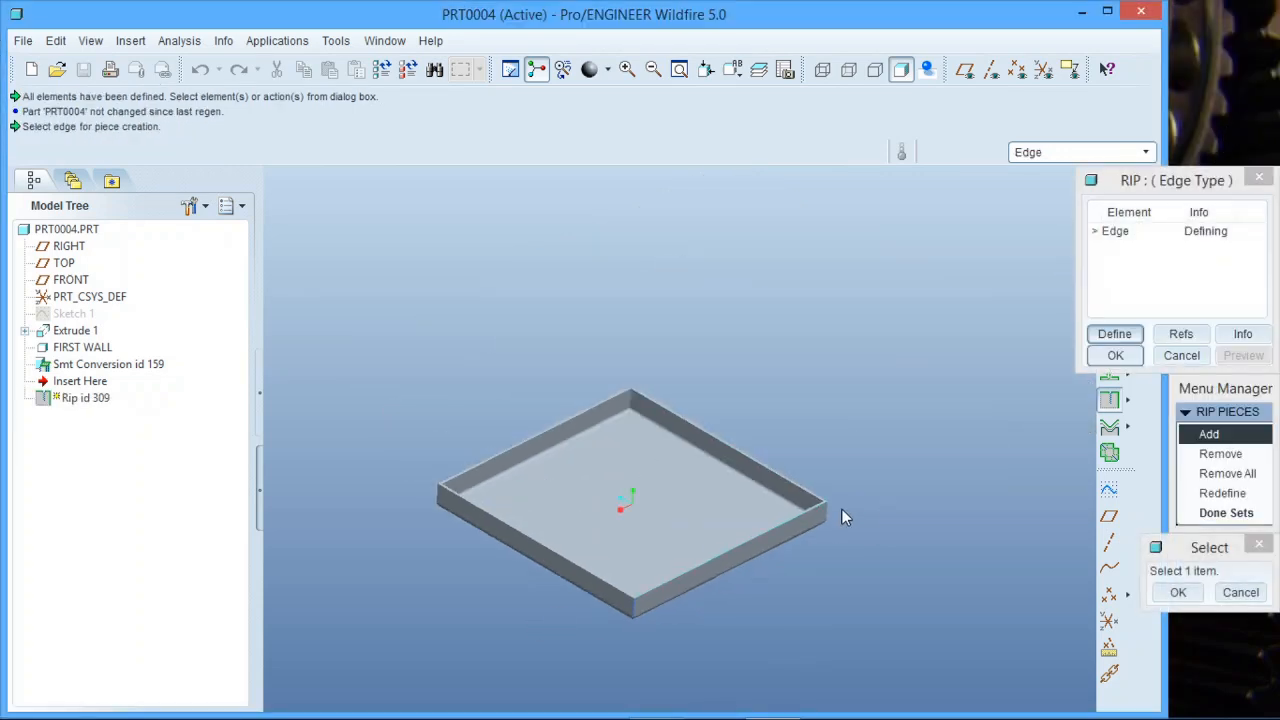
Add the tray's other three vertical corner edges as rip pieces
{"action": "left_click", "coordinate": [830, 510]}
{"action": "scroll", "coordinate": [828, 512], "scroll_direction": "down", "scroll_amount": 5}
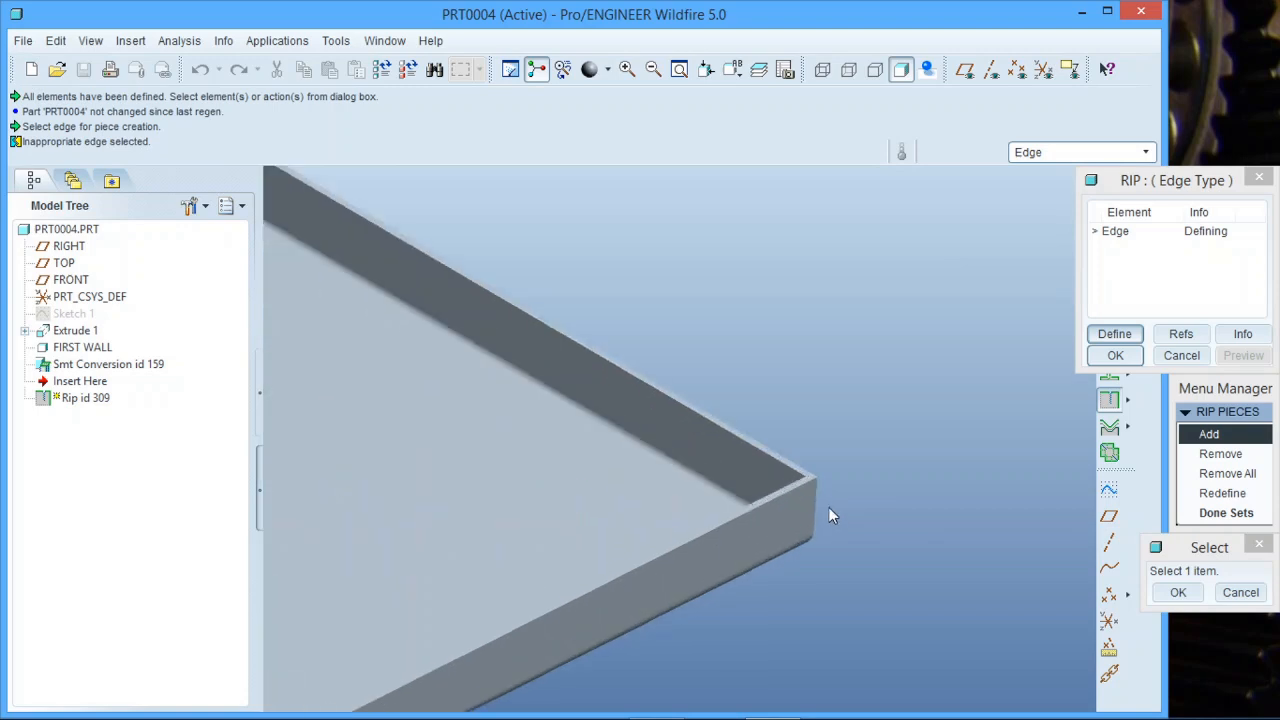
{"action": "scroll", "coordinate": [960, 475], "scroll_direction": "up", "scroll_amount": 5}
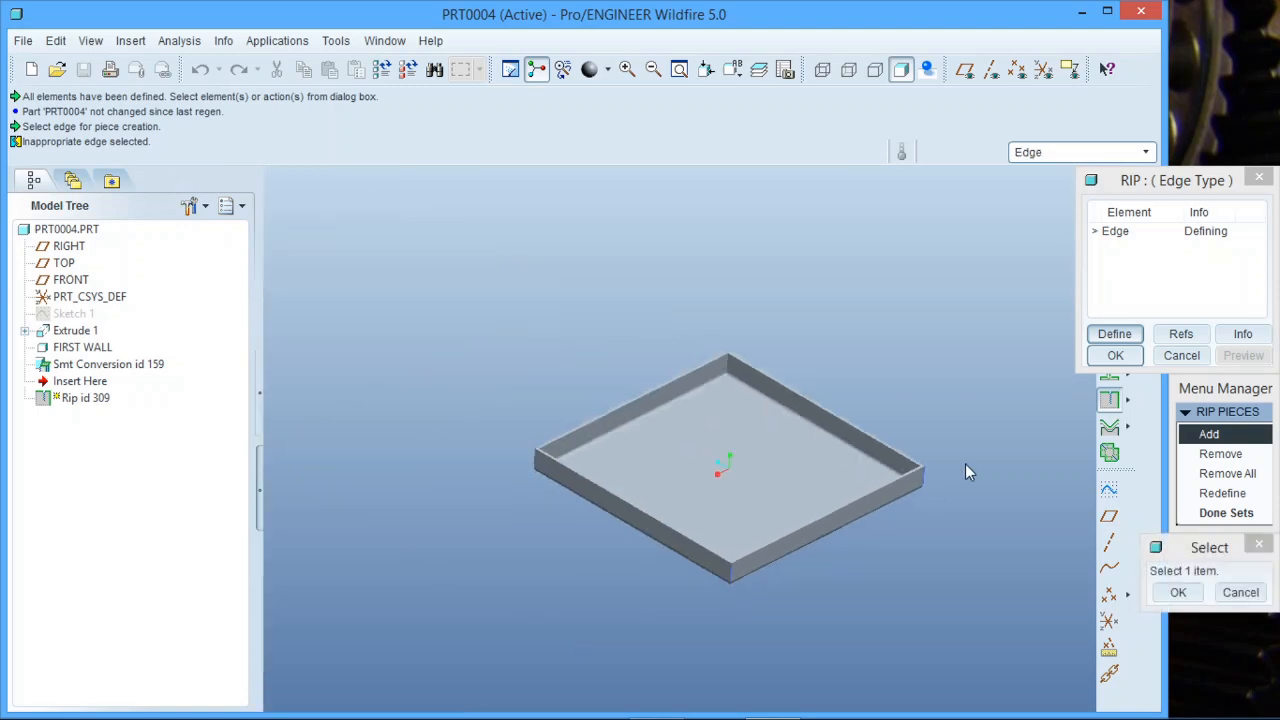
{"action": "scroll", "coordinate": [524, 440], "scroll_direction": "down", "scroll_amount": 5}
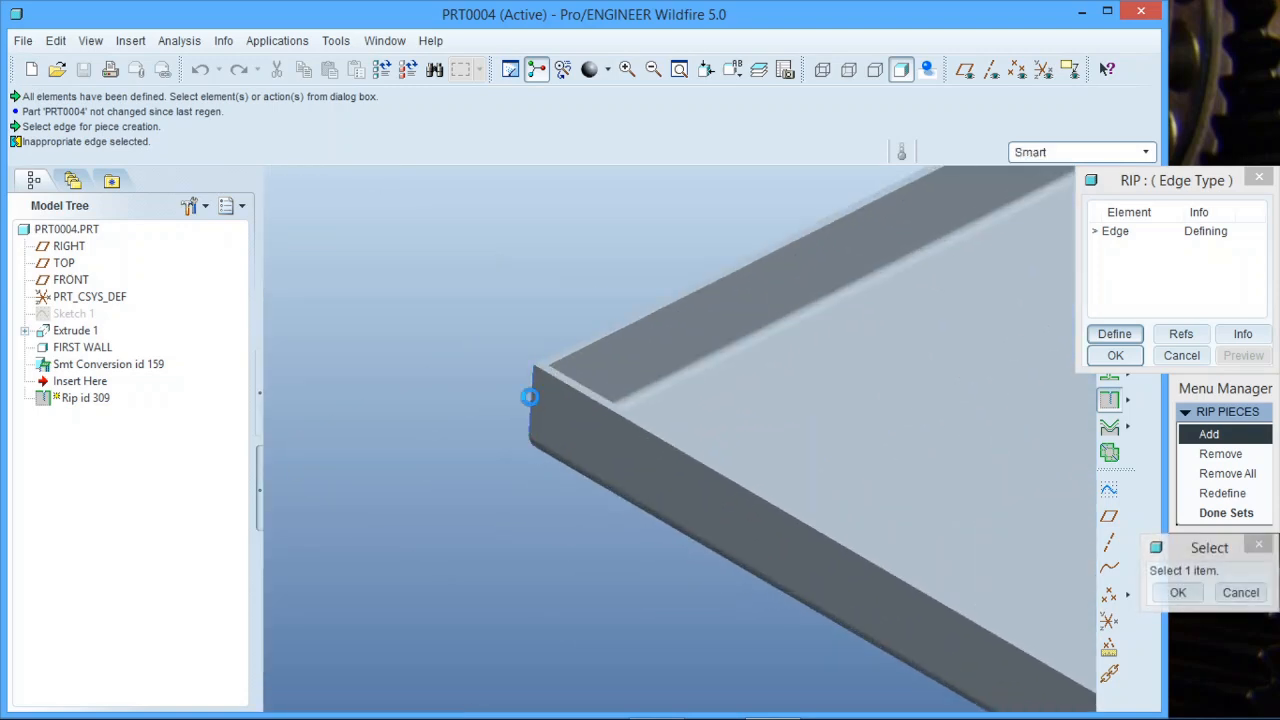
{"action": "scroll", "coordinate": [365, 552], "scroll_direction": "up", "scroll_amount": 4}
{"action": "middle_click_drag", "start_coordinate": [650, 367], "coordinate": [706, 391]}
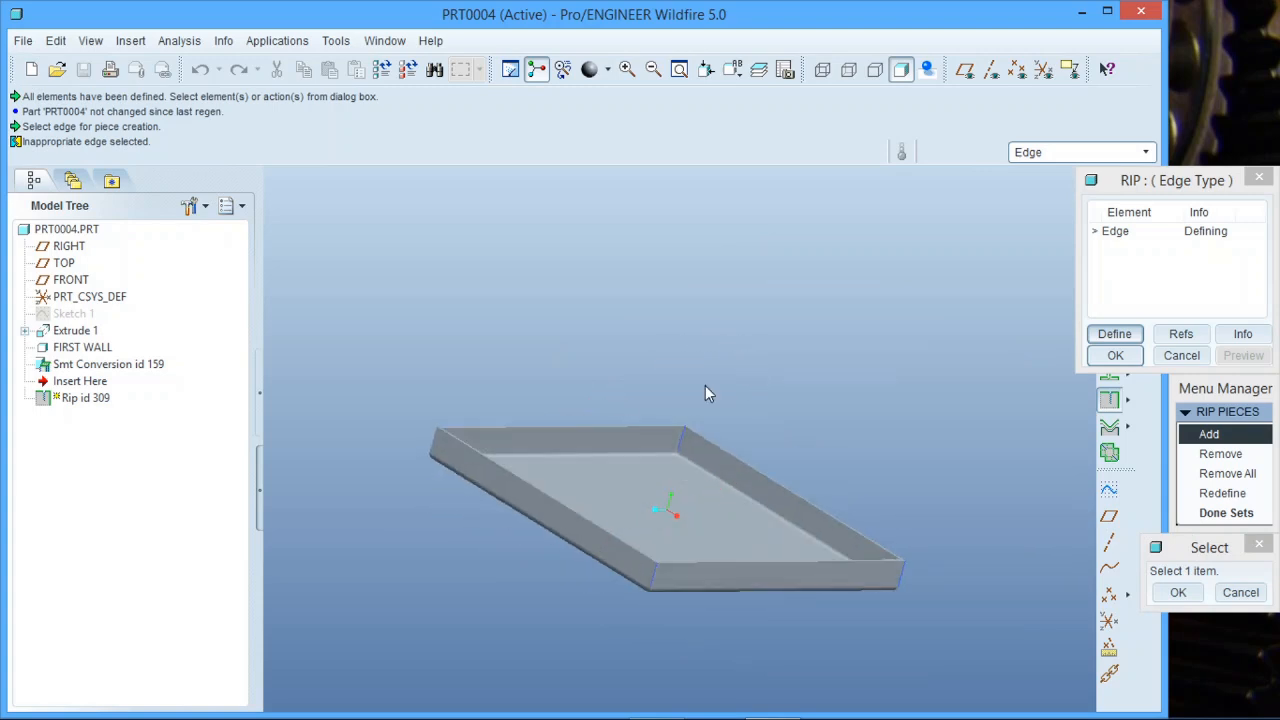
{"action": "scroll", "coordinate": [418, 452], "scroll_direction": "down", "scroll_amount": 5}
{"action": "scroll", "coordinate": [418, 453], "scroll_direction": "down", "scroll_amount": 1}
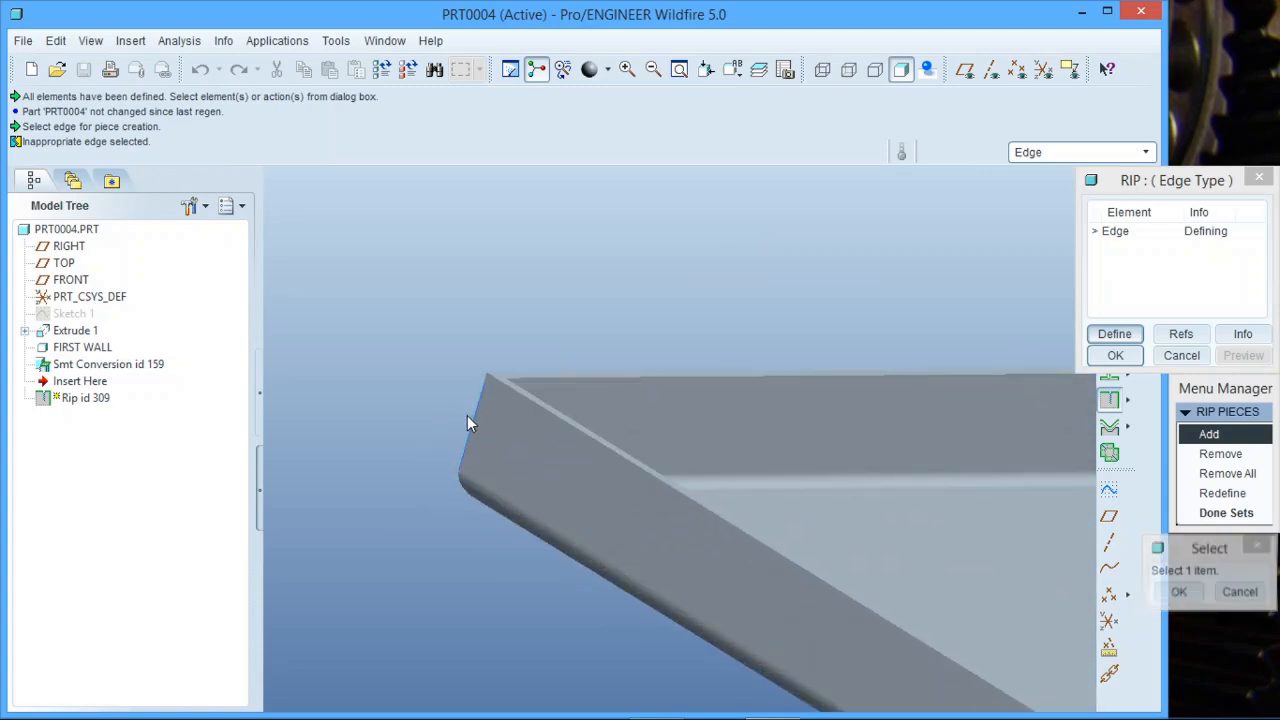
{"action": "scroll", "coordinate": [467, 415], "scroll_direction": "up", "scroll_amount": 5}
{"action": "mouse_move", "coordinate": [398, 401]}
{"action": "middle_mouse_down"}
{"action": "mouse_move", "coordinate": [488, 487]}
{"action": "mouse_move", "coordinate": [505, 487]}
{"action": "middle_mouse_up"}
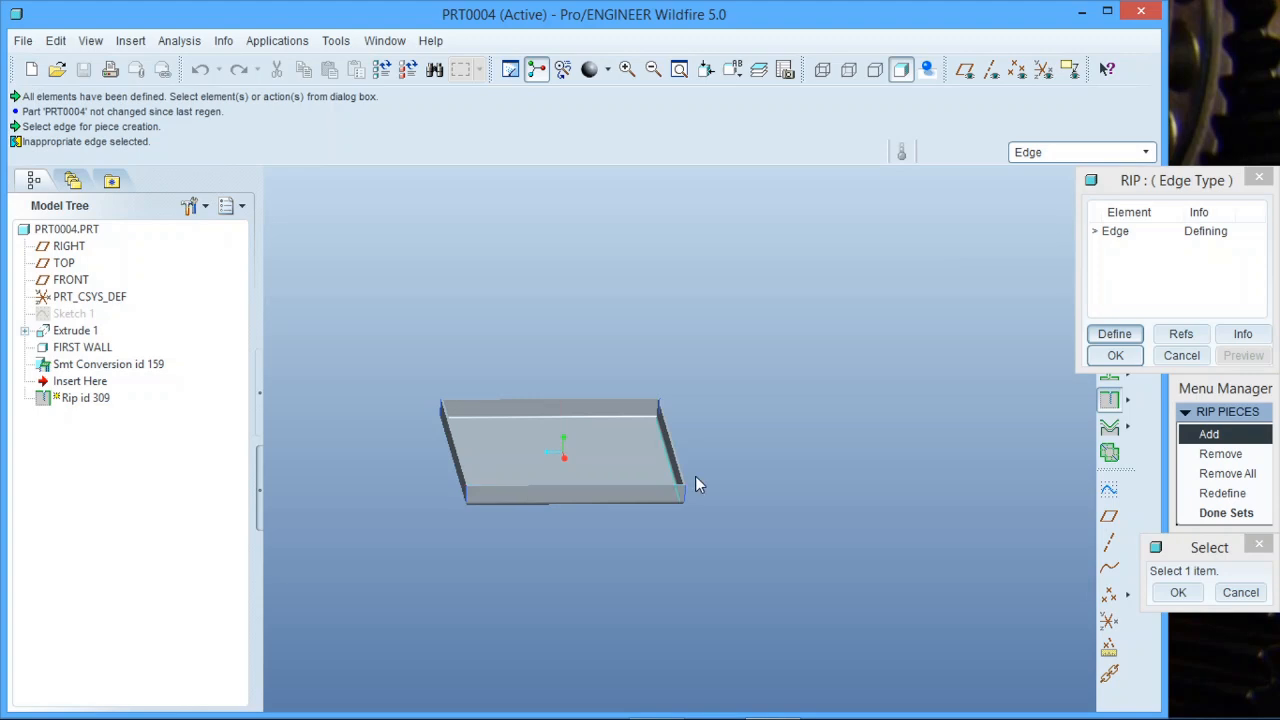
Finish the set of rip pieces and preview the edge rip at a tray corner
{"action": "left_click", "coordinate": [1180, 592]}
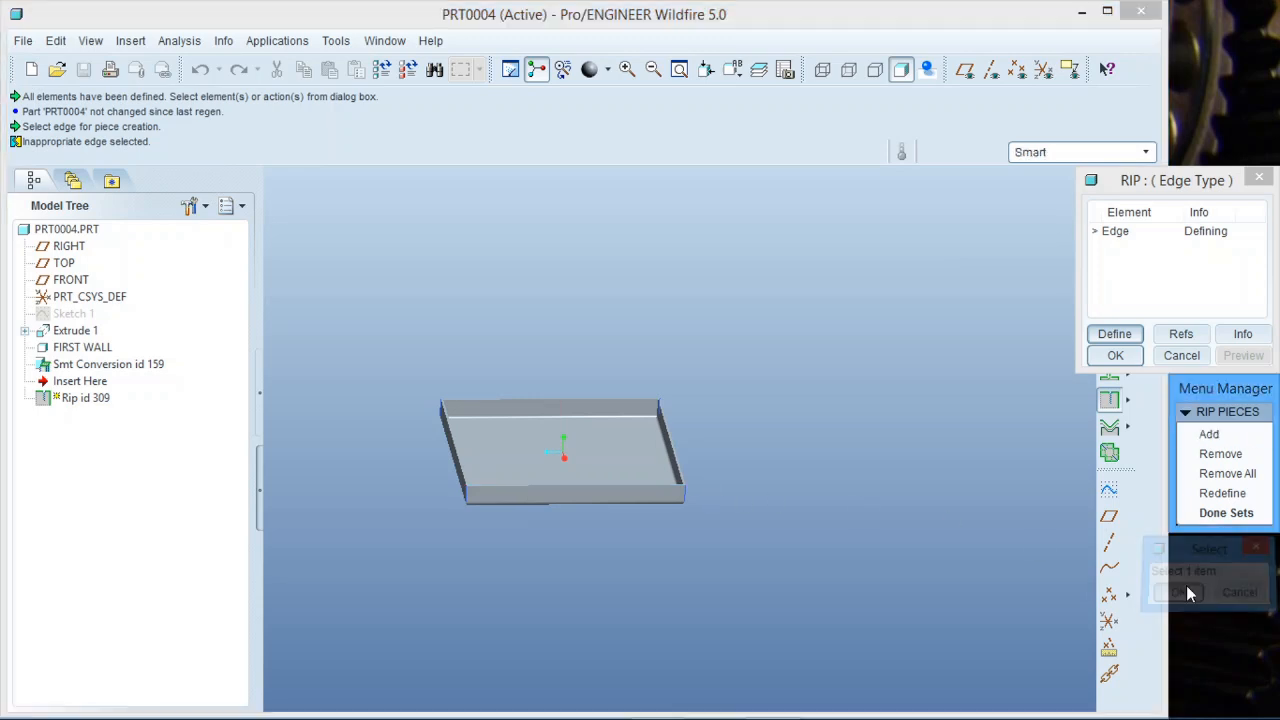
{"action": "left_click", "coordinate": [1225, 513]}
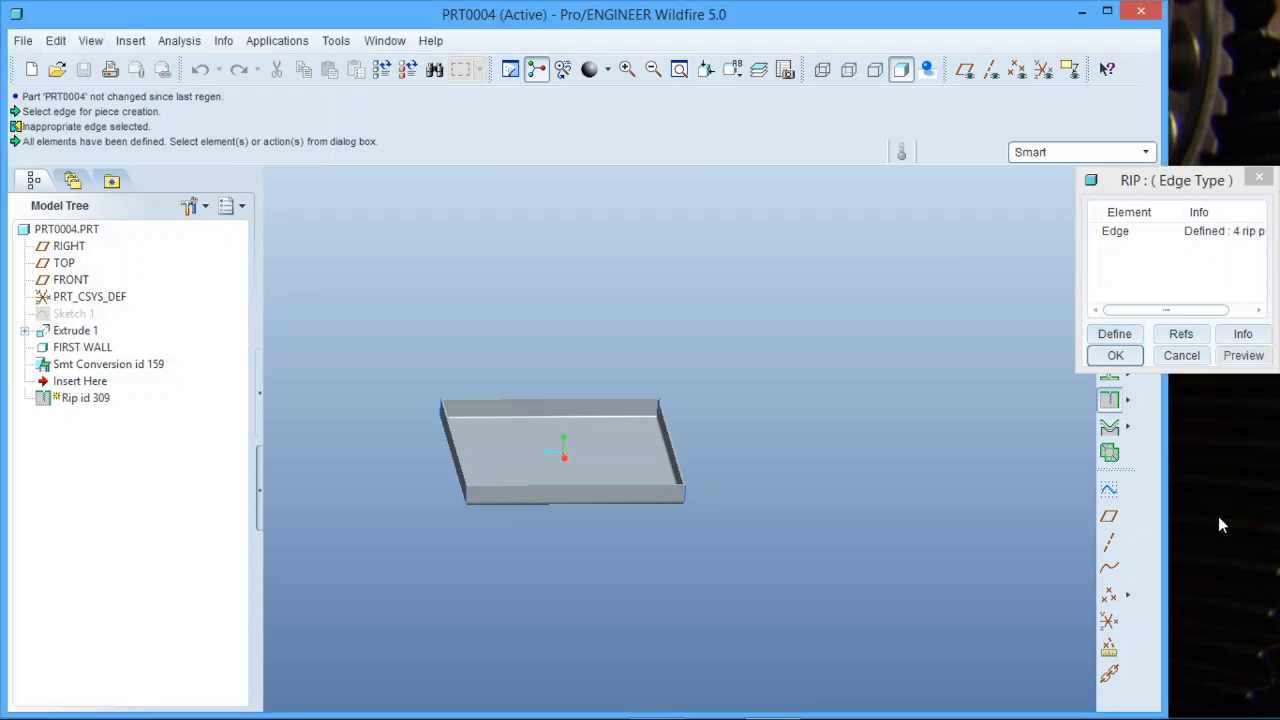
{"action": "left_click", "coordinate": [1222, 360]}
{"action": "scroll", "coordinate": [486, 462], "scroll_direction": "up", "scroll_amount": 5}
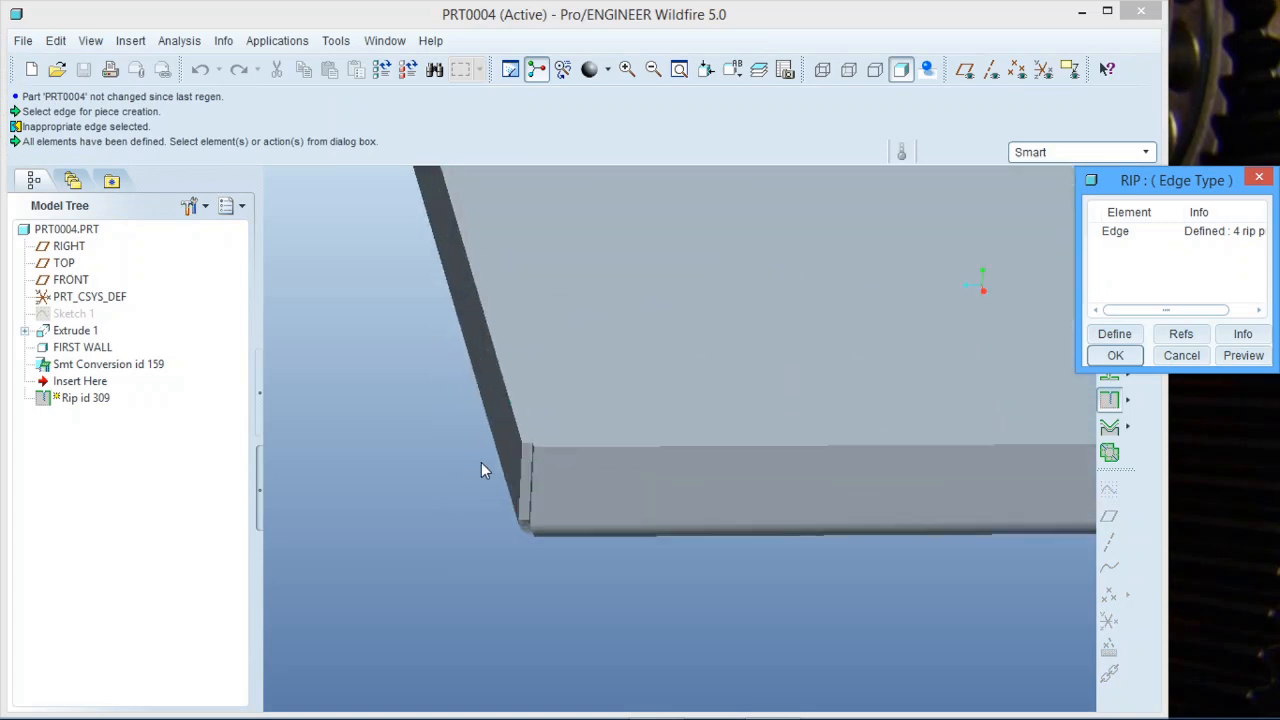
{"action": "scroll", "coordinate": [615, 516], "scroll_direction": "down", "scroll_amount": 5}
Complete the edge rip feature on the four tray corners and clear the selection
{"action": "left_click", "coordinate": [1115, 355]}
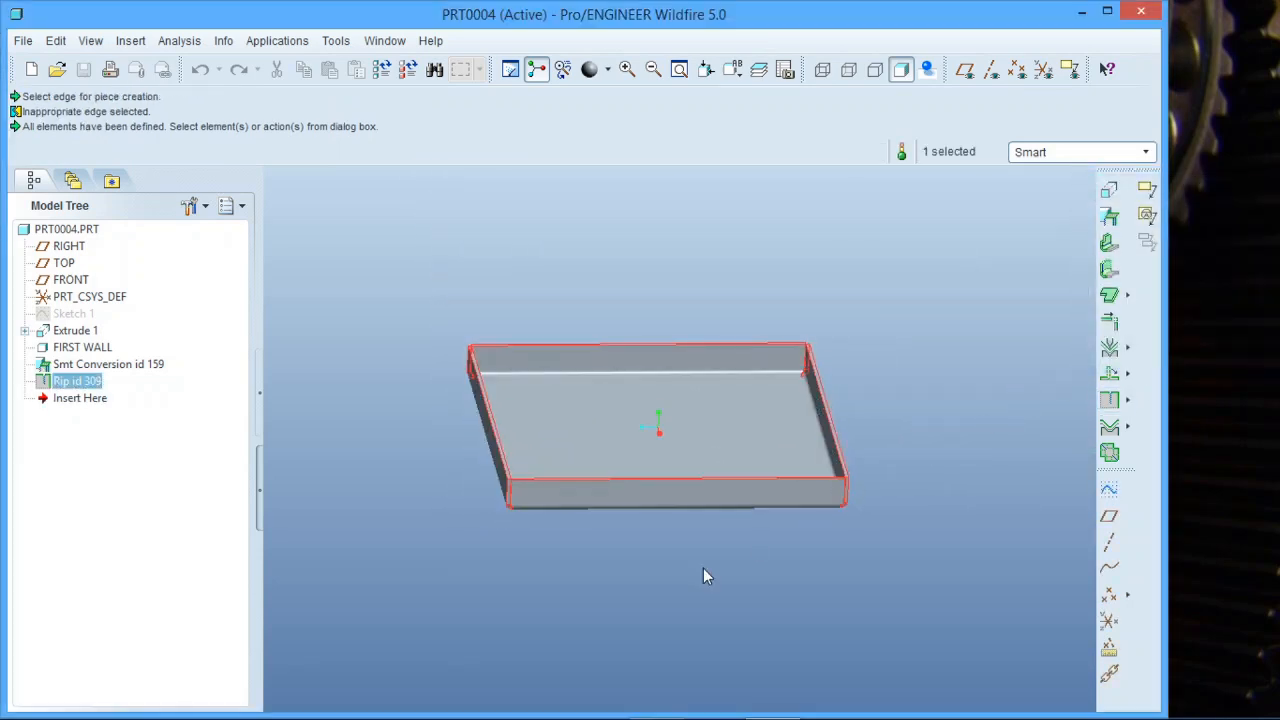
{"action": "left_click", "coordinate": [656, 604]}
{"action": "middle_click_drag", "start_coordinate": [656, 604], "coordinate": [630, 490]}
{"action": "middle_click_drag", "start_coordinate": [718, 507], "coordinate": [776, 521]}
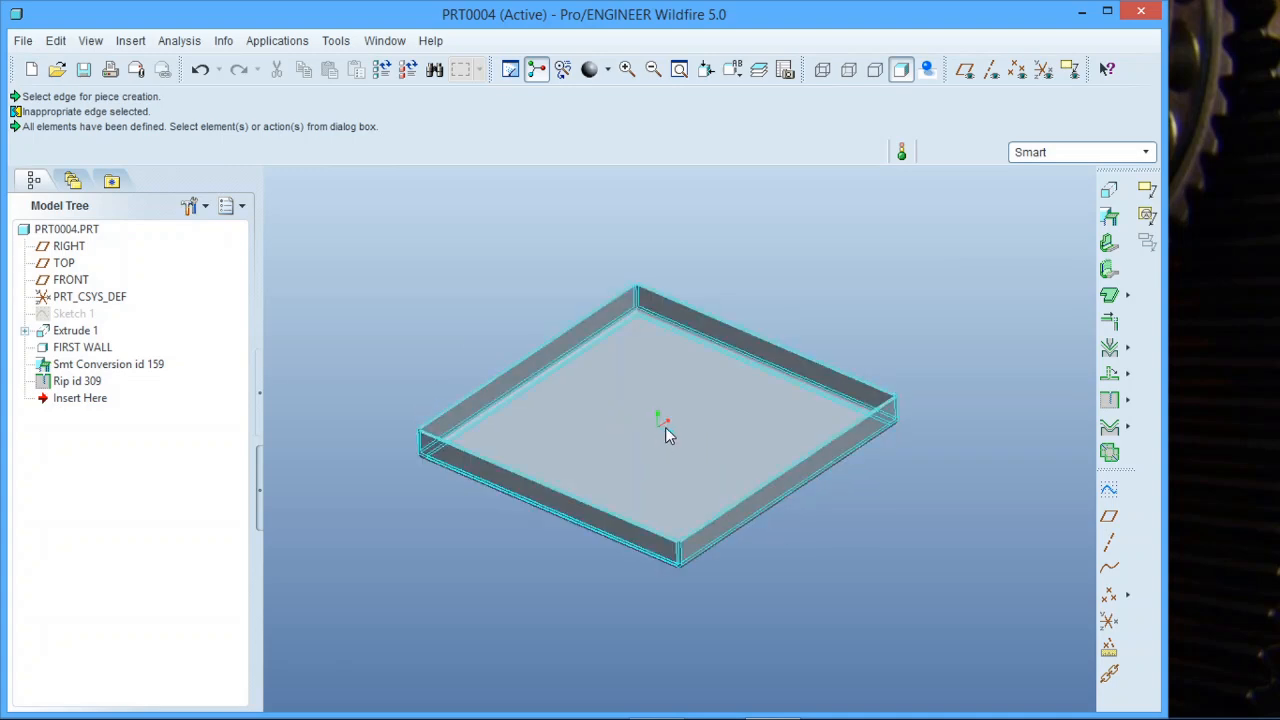
Start a new flat state for the sheet metal tray, accepting the default instance name and setting the current part state to Fully Formed
{"action": "scroll", "coordinate": [665, 427], "scroll_direction": "up", "scroll_amount": 2}
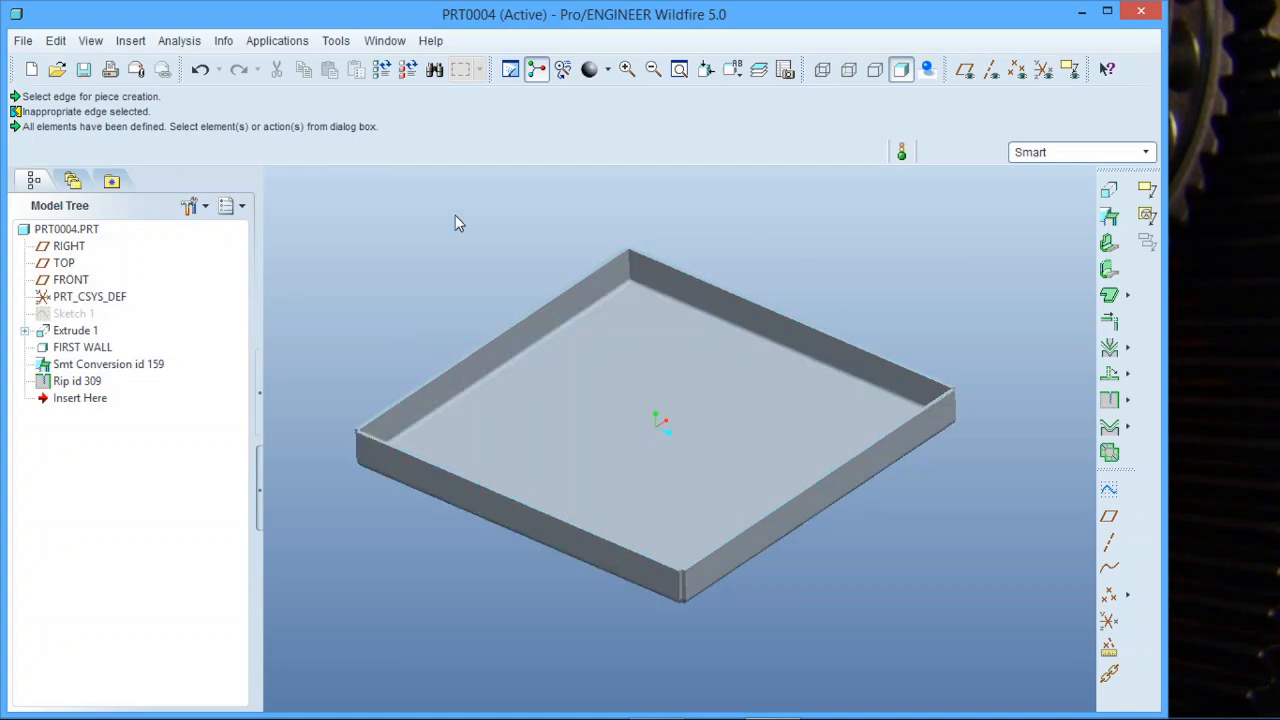
{"action": "left_click", "coordinate": [53, 40]}
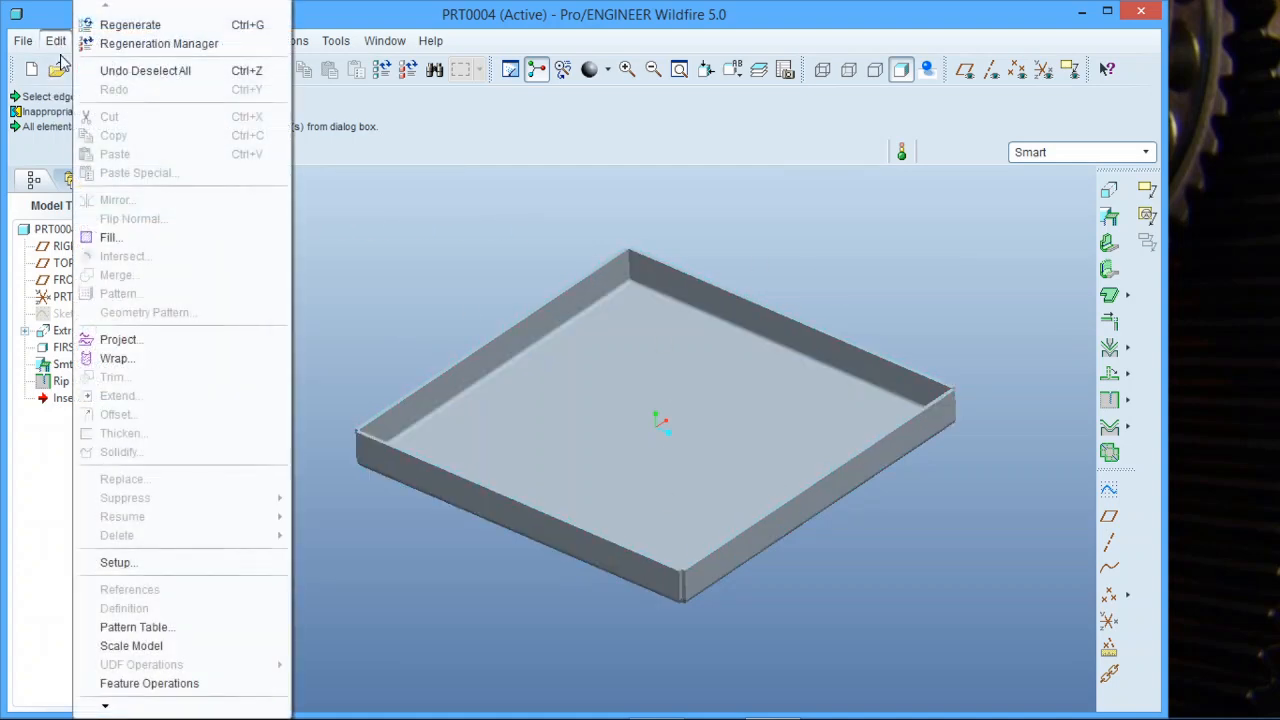
{"action": "left_click", "coordinate": [147, 563]}
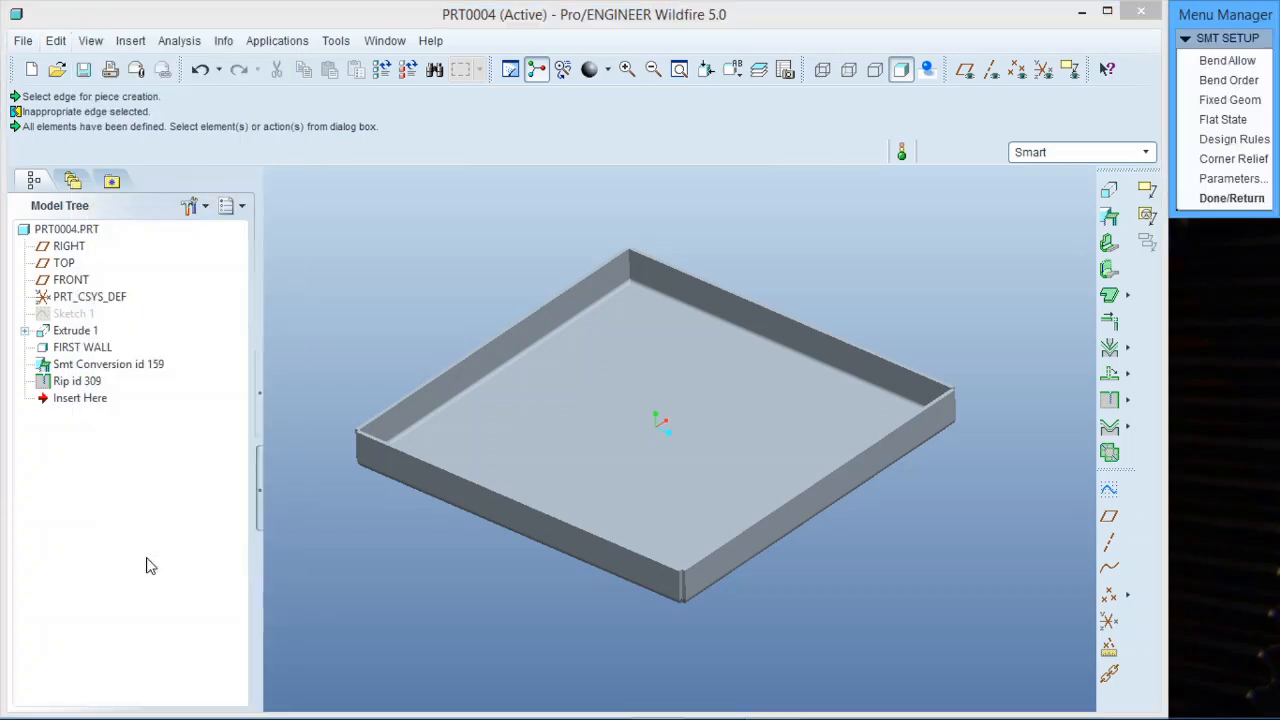
{"action": "left_click", "coordinate": [1224, 119]}
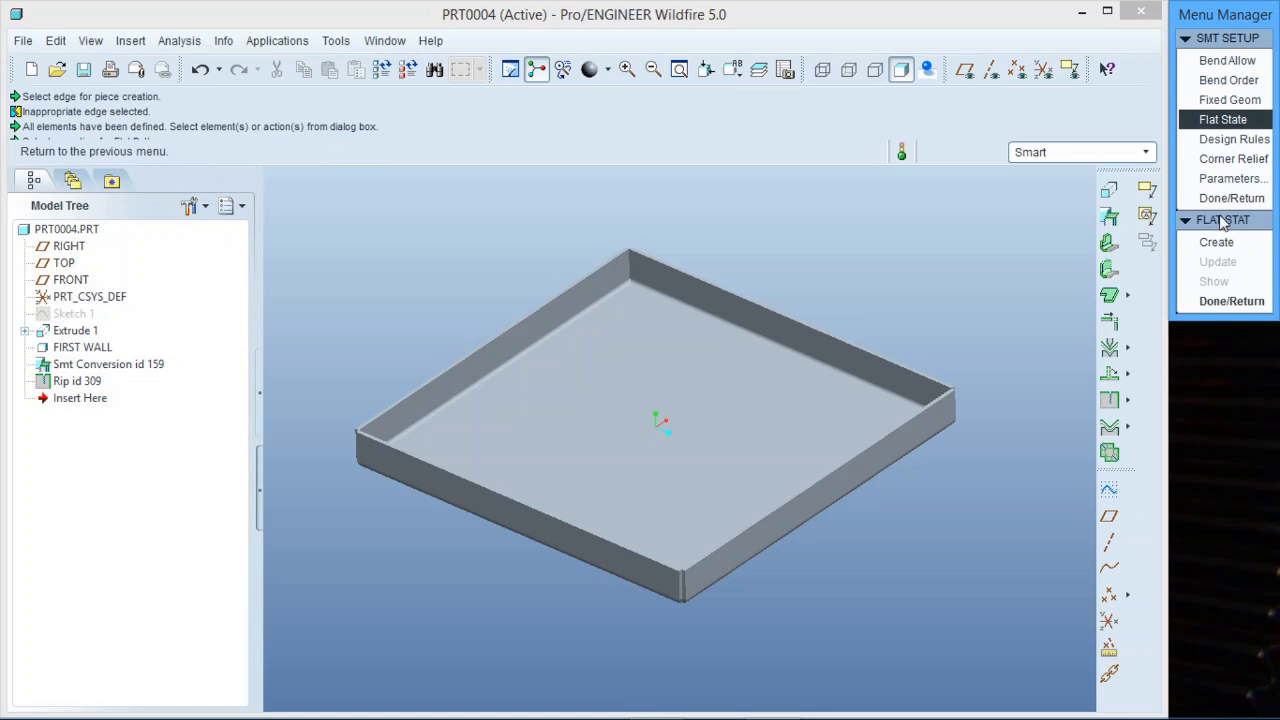
{"action": "left_click", "coordinate": [1220, 244]}
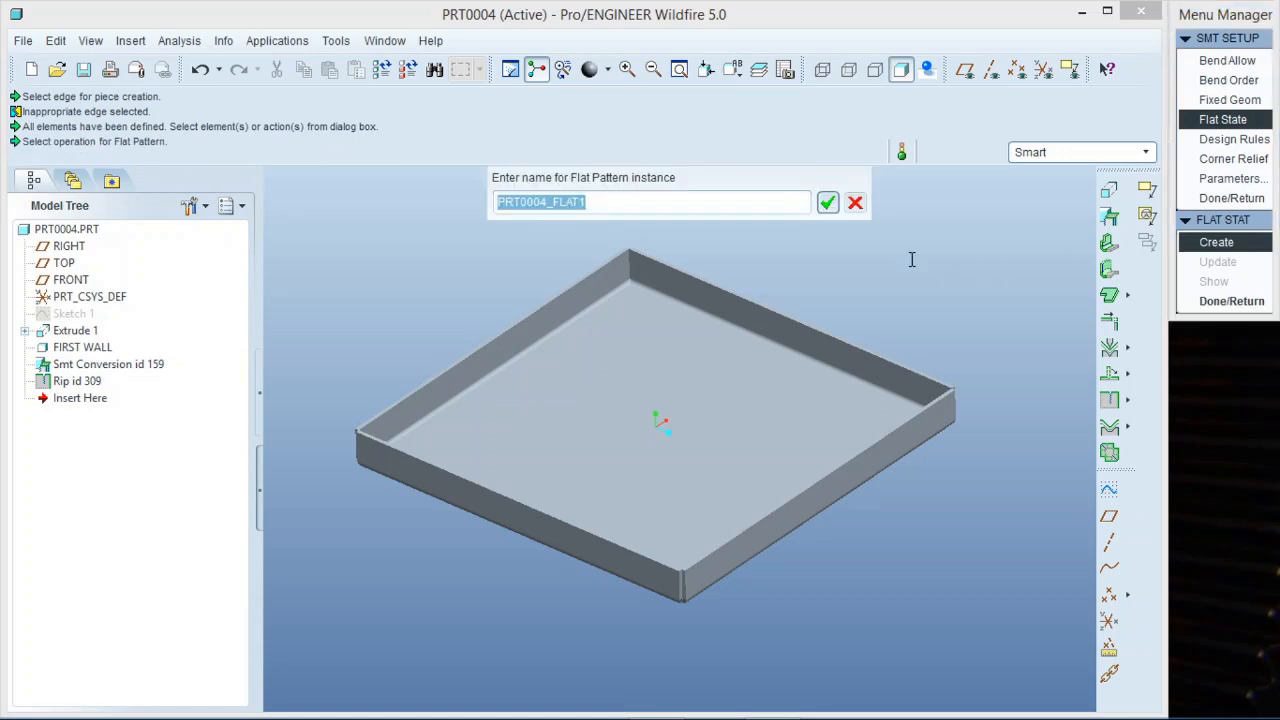
{"action": "left_click", "coordinate": [827, 204]}
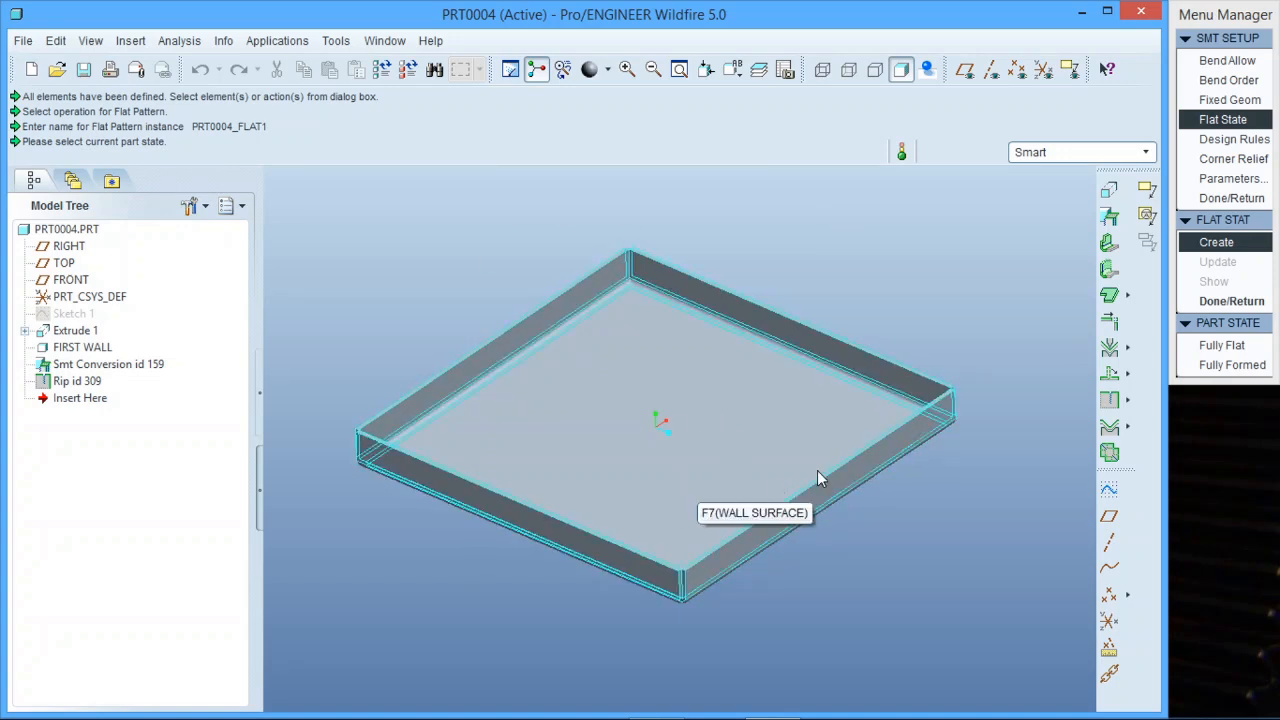
{"action": "left_click", "coordinate": [1236, 349]}
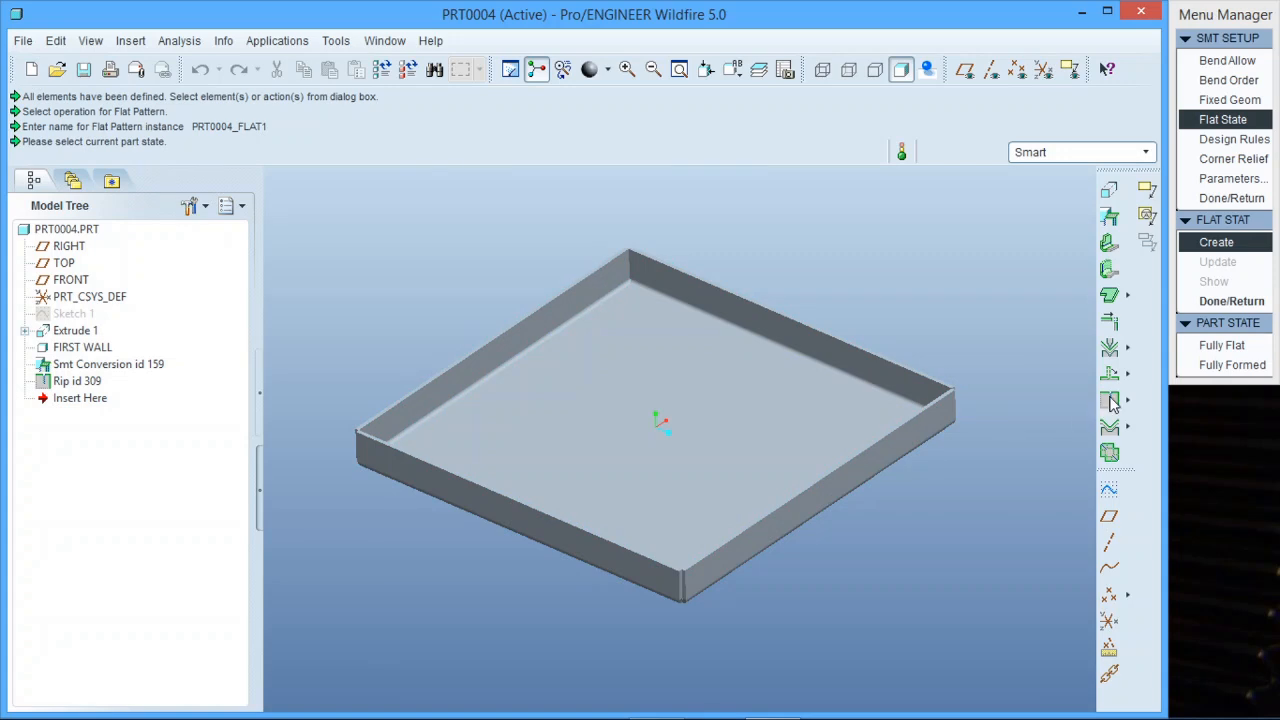
{"action": "left_click", "coordinate": [1214, 368]}
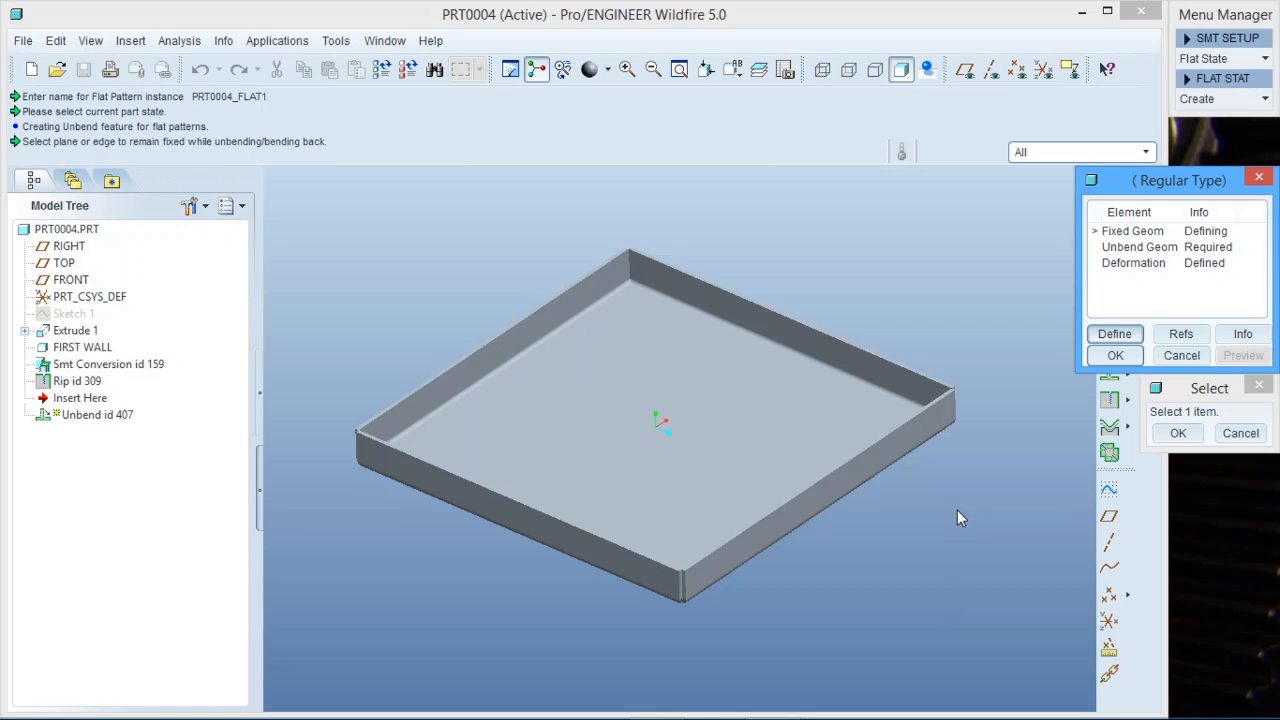
Keep the tray's inner floor surface fixed for the unbend, preview the unfolded geometry and complete the flat pattern
{"action": "left_click", "coordinate": [770, 440]}
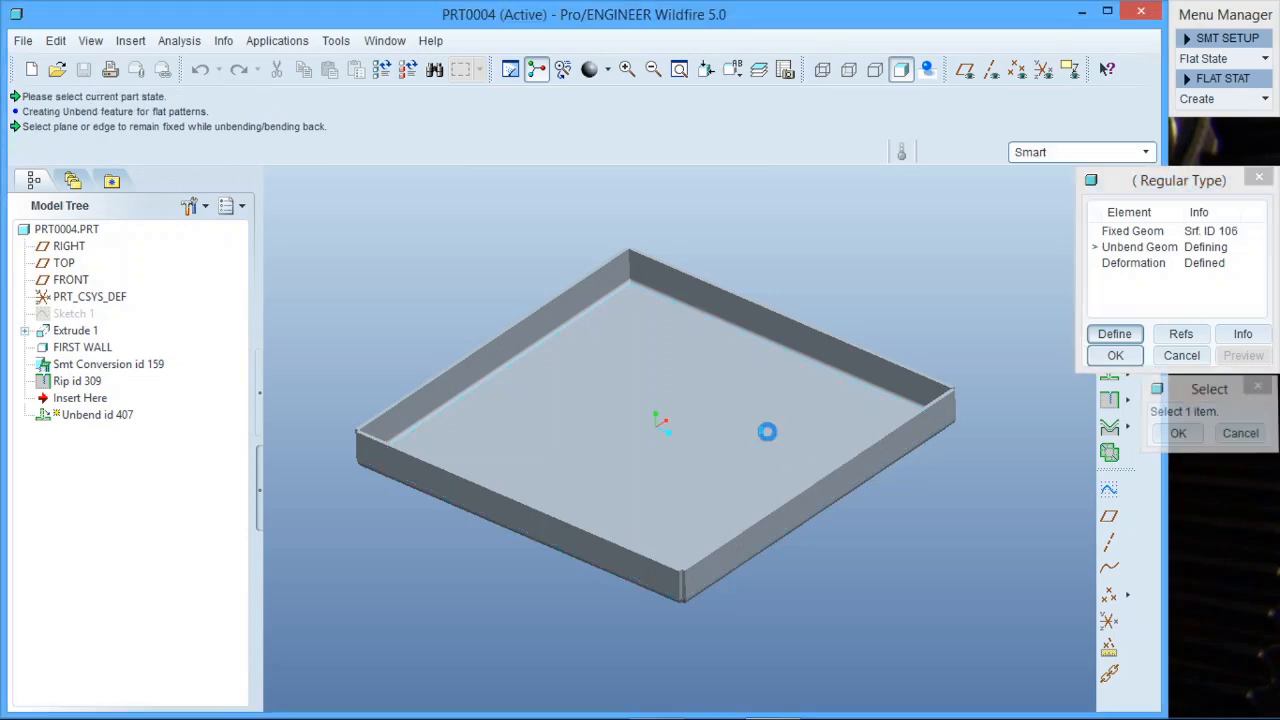
{"action": "left_click", "coordinate": [1238, 355]}
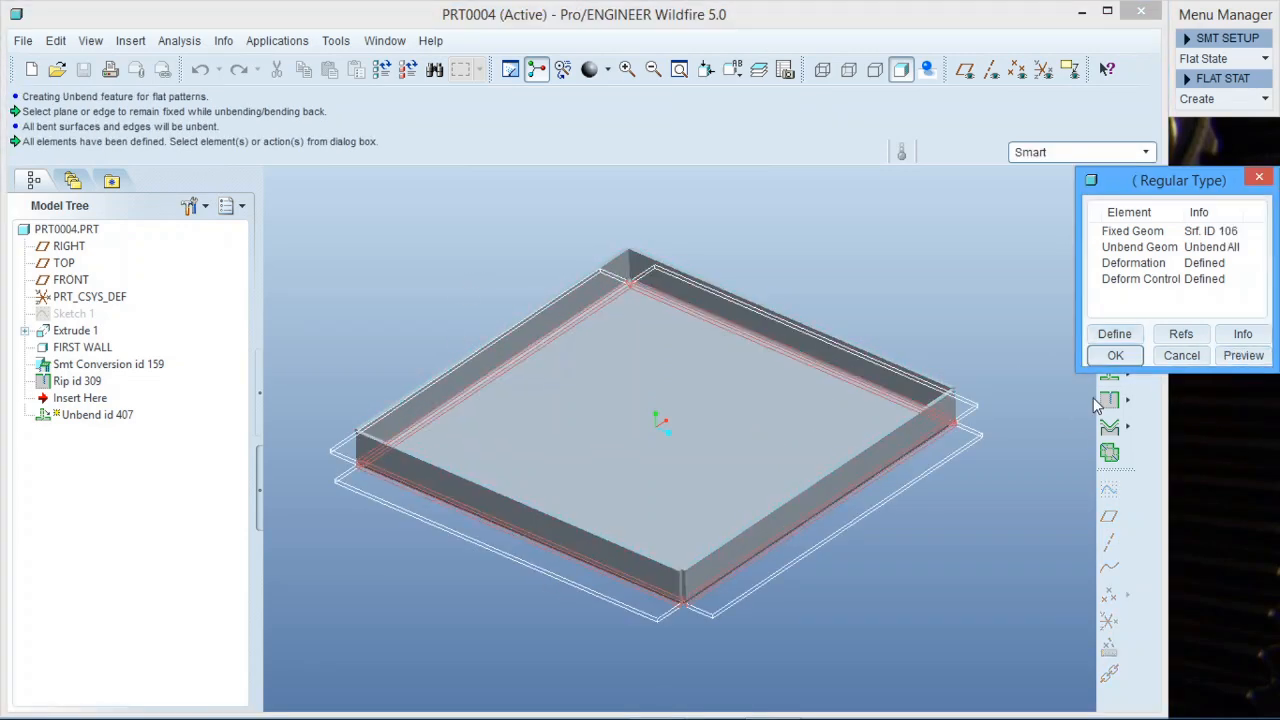
{"action": "left_click", "coordinate": [1116, 357]}
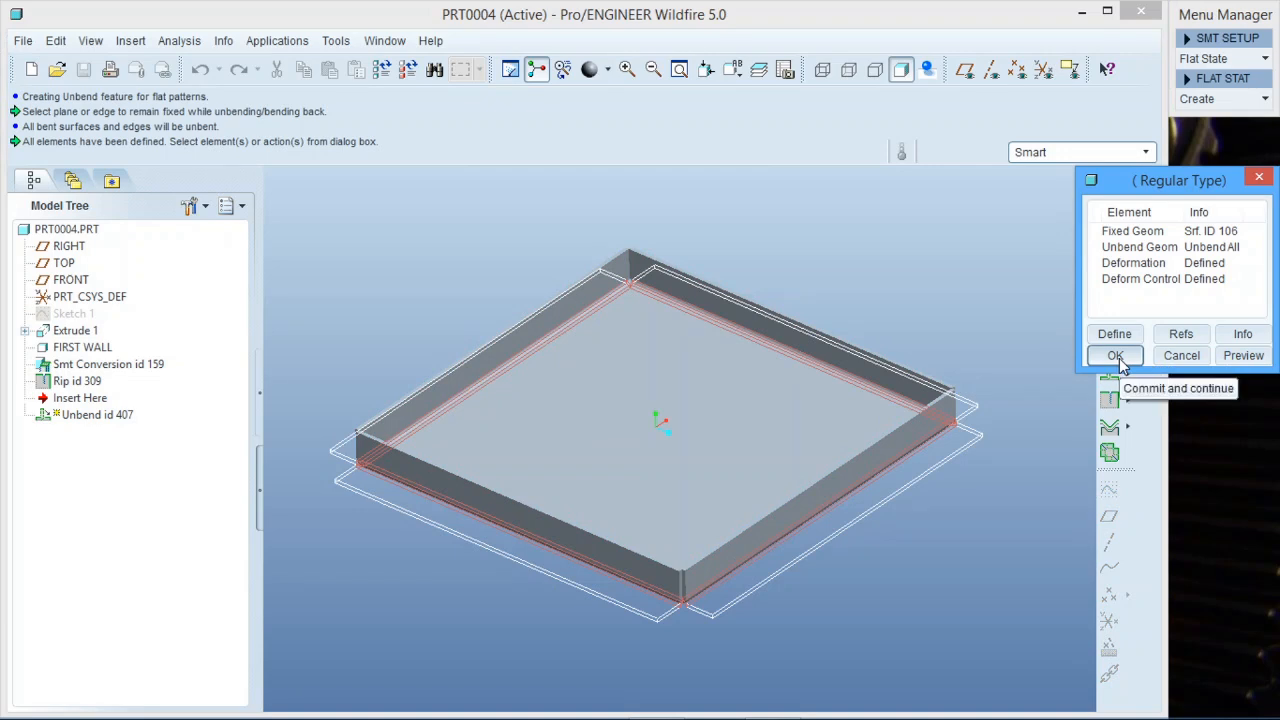
{"action": "left_click", "coordinate": [1117, 358]}
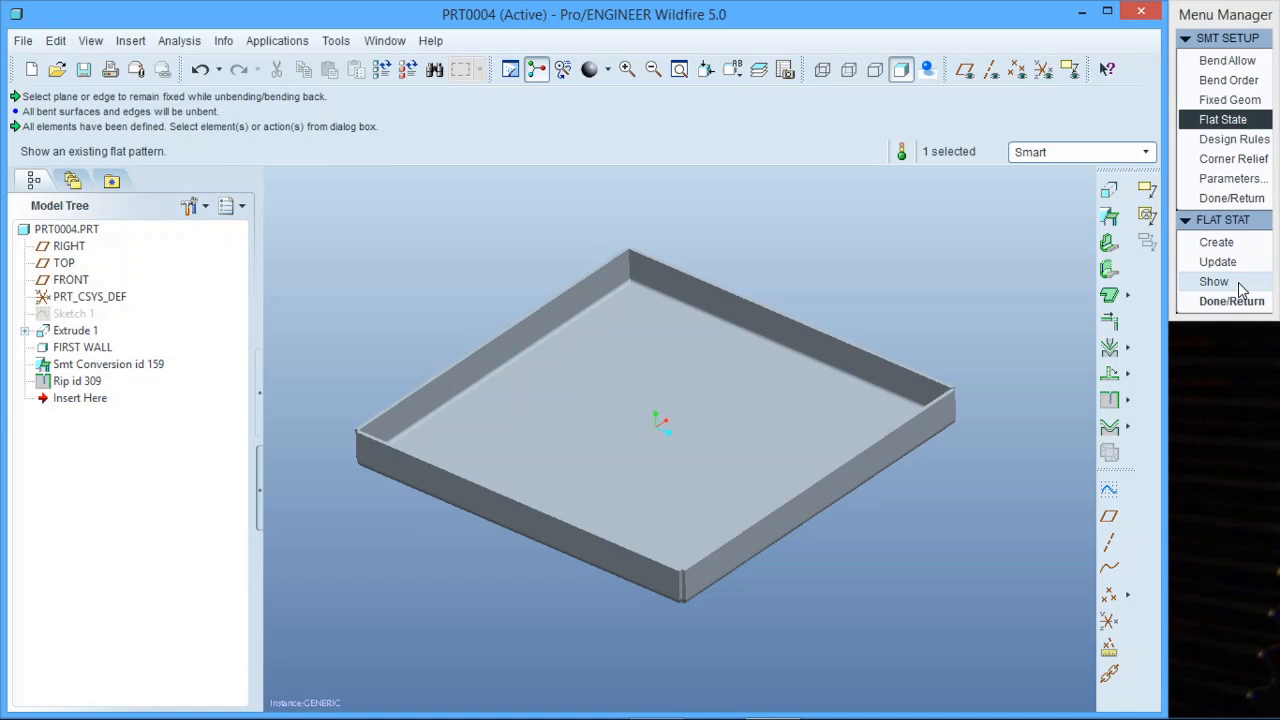
Show the PRT0004_FLAT1 flat pattern instance and examine the unfolded plate with its notched corners
{"action": "left_click", "coordinate": [1240, 285]}
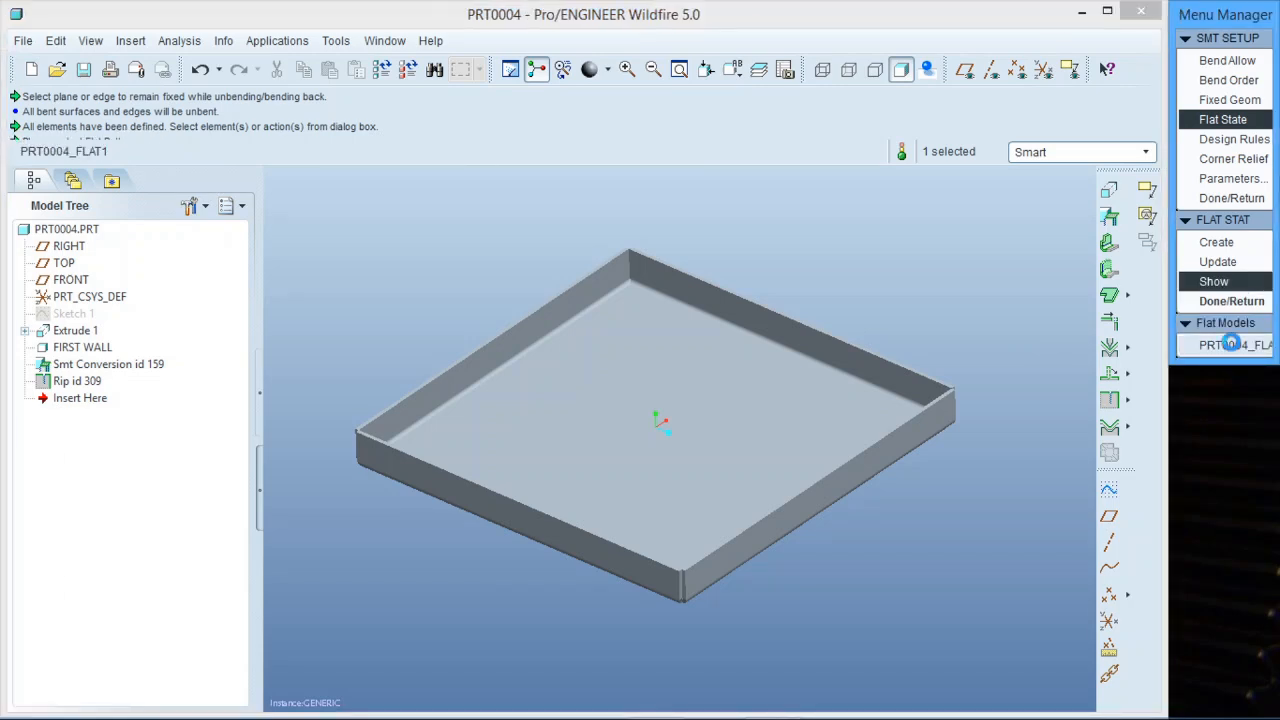
{"action": "left_click", "coordinate": [1231, 344]}
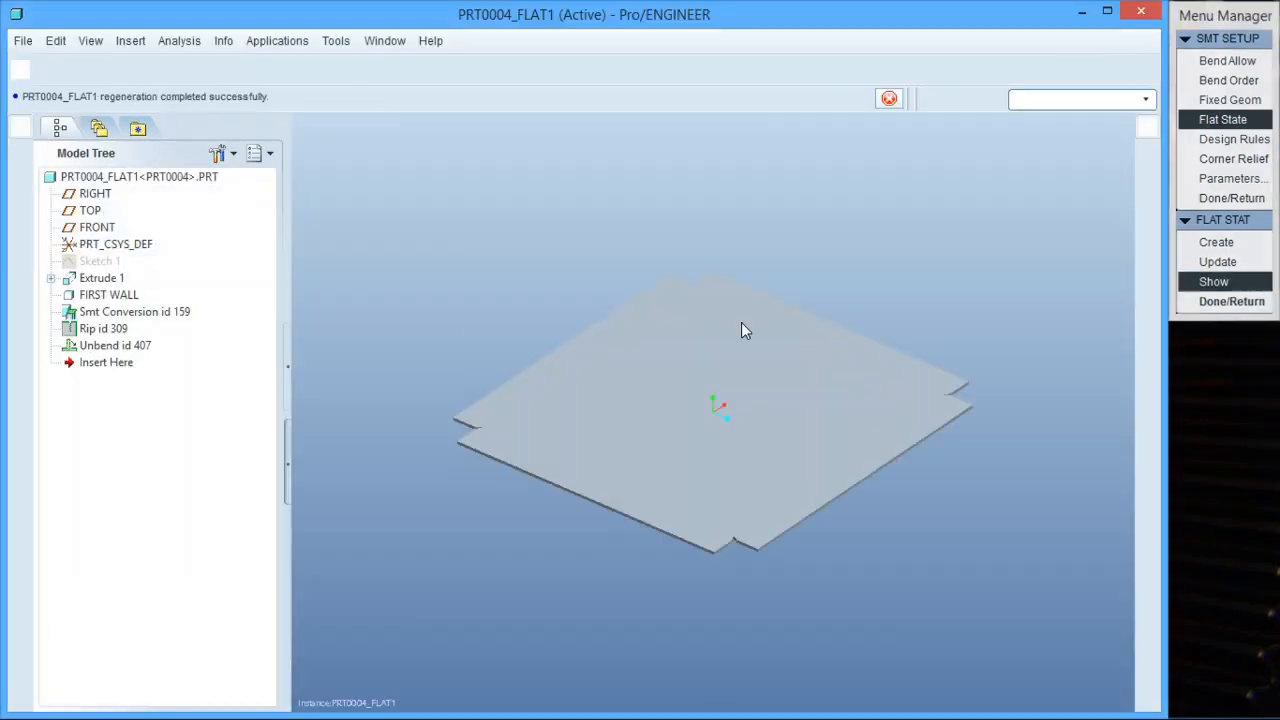
{"action": "mouse_move", "coordinate": [726, 480]}
{"action": "middle_mouse_down"}
{"action": "mouse_move", "coordinate": [700, 430]}
{"action": "mouse_move", "coordinate": [735, 493]}
{"action": "middle_mouse_up"}
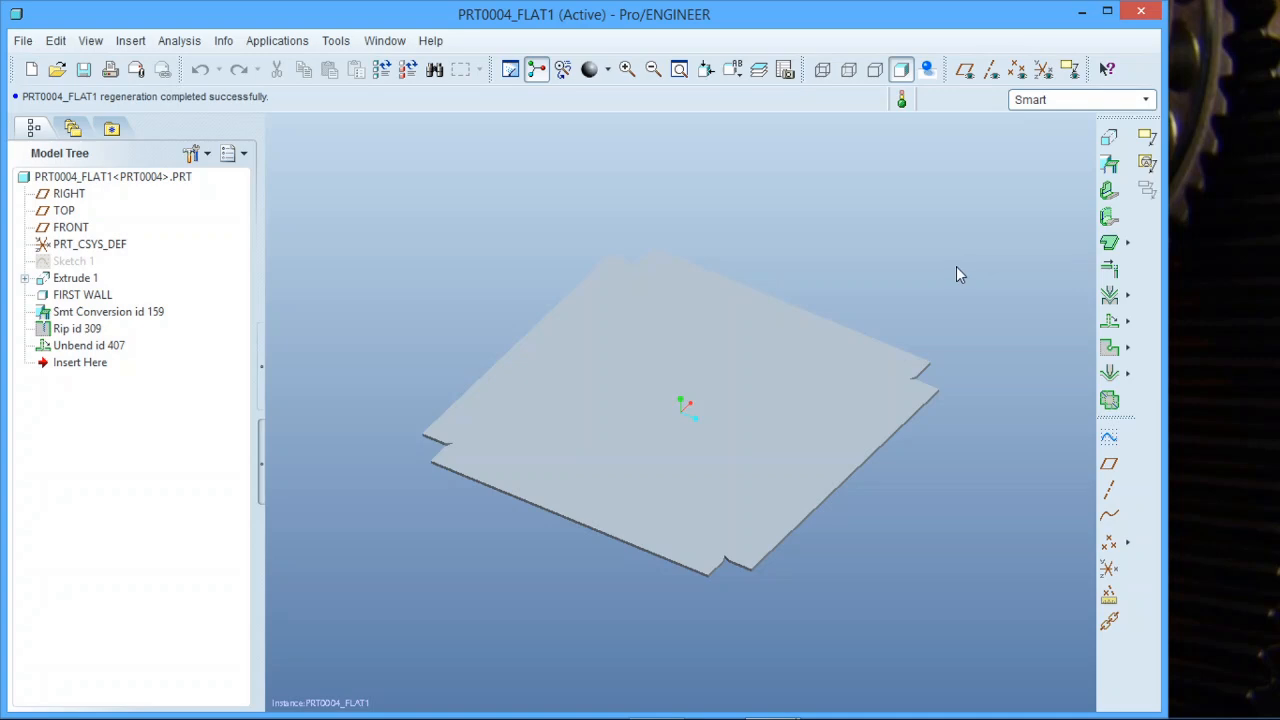
{"action": "scroll", "coordinate": [930, 285], "scroll_direction": "up", "scroll_amount": 1}
{"action": "scroll", "coordinate": [907, 320], "scroll_direction": "down", "scroll_amount": 4}
{"action": "scroll", "coordinate": [914, 345], "scroll_direction": "up", "scroll_amount": 3}
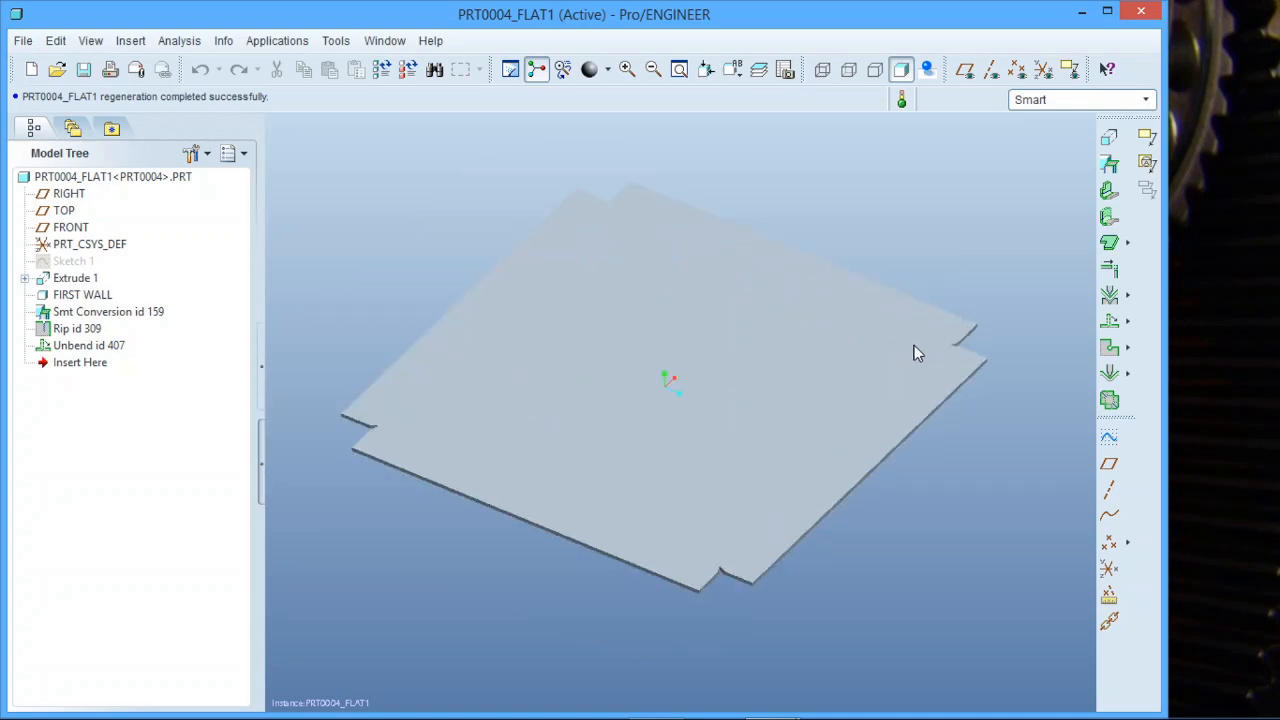